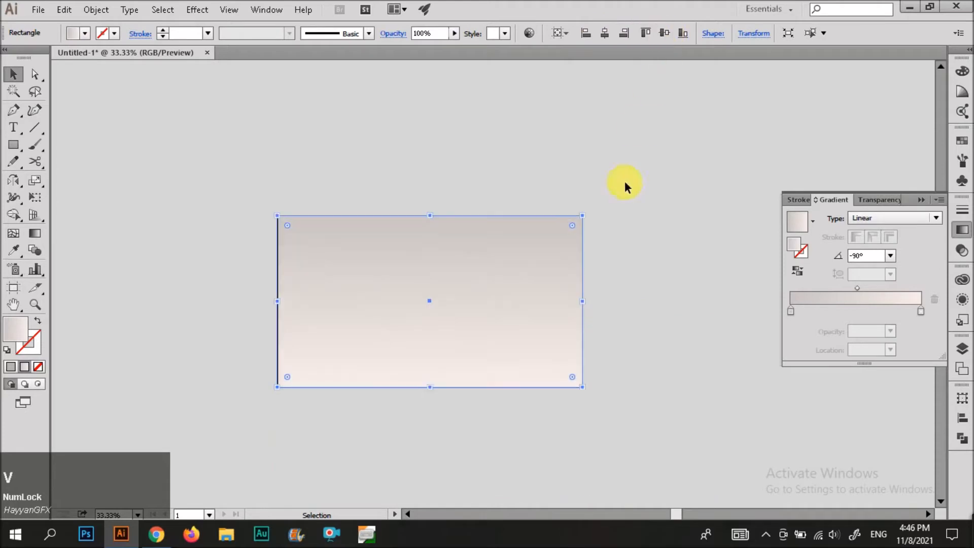
# Step: Set the midpoint of the background rectangle's vertical linear gradient to about 25%
pyautogui.click(491, 288)
pyautogui.moveTo(838, 291); pyautogui.dragTo(821, 289)
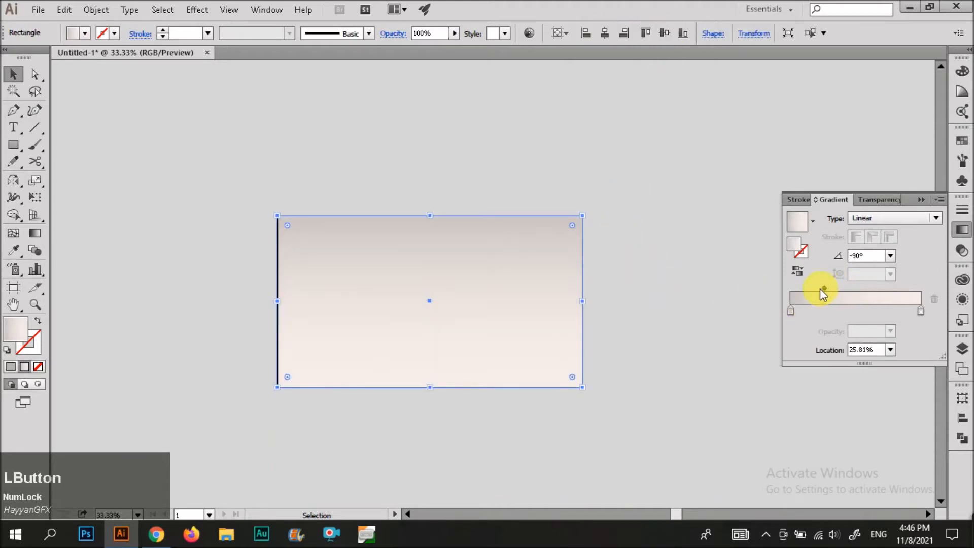
pyautogui.scroll(1, 414, 296)
pyautogui.press('g')
pyautogui.moveTo(396, 235); pyautogui.dragTo(398, 324)
pyautogui.moveTo(439, 385); pyautogui.dragTo(437, 272)
pyautogui.moveTo(441, 176); pyautogui.dragTo(440, 433)
pyautogui.press('v')
pyautogui.moveTo(830, 288); pyautogui.dragTo(822, 287)
# Step: Deselect, reselect the background rectangle and lock it in place
pyautogui.click(725, 271)
pyautogui.keyDown('ctrl'); pyautogui.click(567, 259); pyautogui.keyUp('ctrl')
pyautogui.hotkey('ctrl', '2')
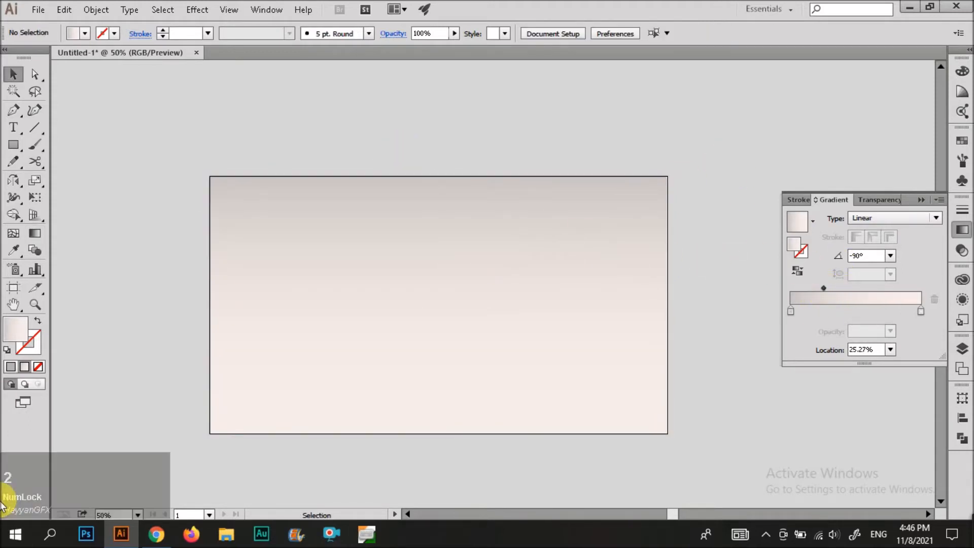
# Step: Draw a square about 488 px wide near the middle of the artboard, slightly left of centre
pyautogui.click(443, 350)
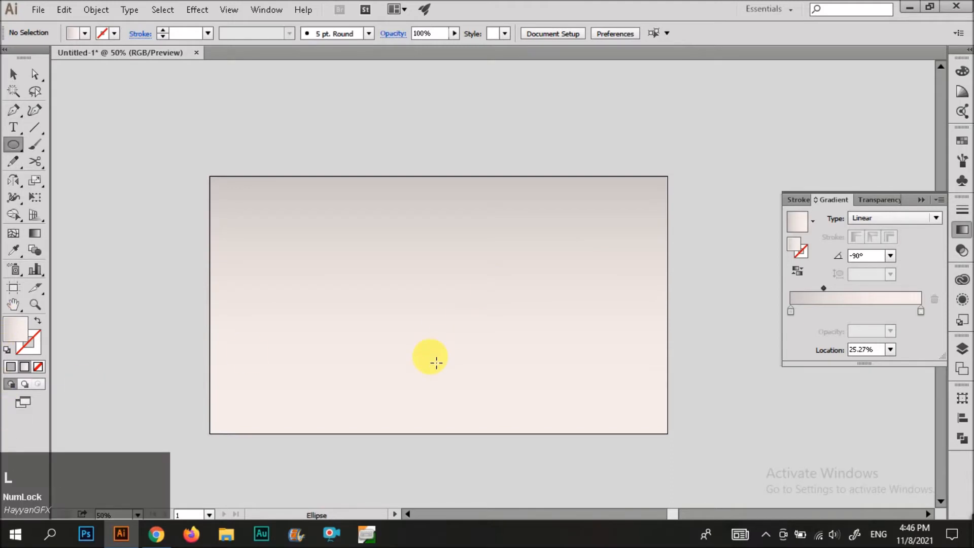
pyautogui.moveTo(430, 308); pyautogui.dragTo(497, 315)
pyautogui.moveTo(424, 299); pyautogui.dragTo(520, 324)
pyautogui.press('v')
pyautogui.moveTo(495, 361); pyautogui.dragTo(463, 339)
pyautogui.moveTo(489, 325); pyautogui.dragTo(517, 330)
pyautogui.moveTo(454, 347); pyautogui.dragTo(437, 331)
pyautogui.moveTo(341, 304); pyautogui.dragTo(333, 304)
pyautogui.moveTo(394, 325); pyautogui.dragTo(437, 319)
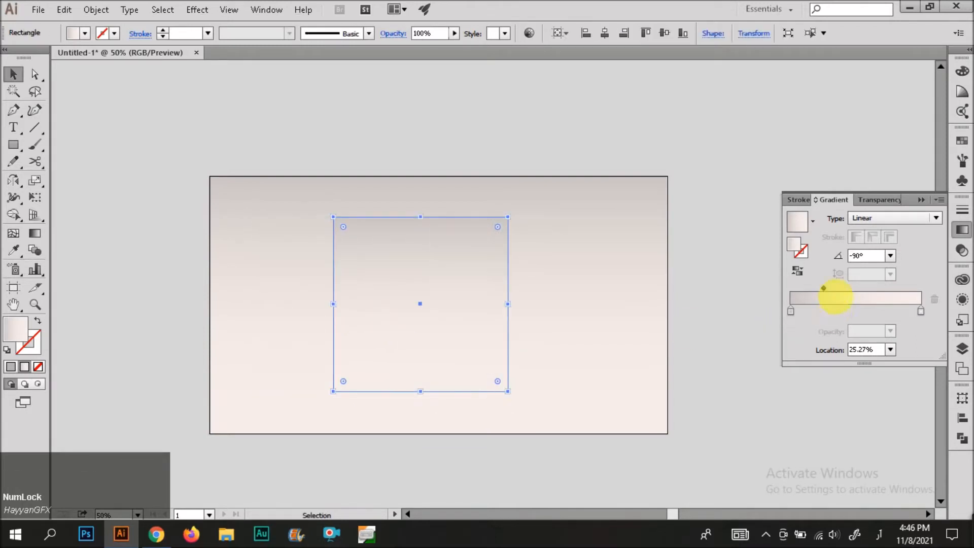
# Step: Give the square a three-stop linear gradient running from white through pale pink to grey
pyautogui.moveTo(921, 311); pyautogui.dragTo(950, 306)
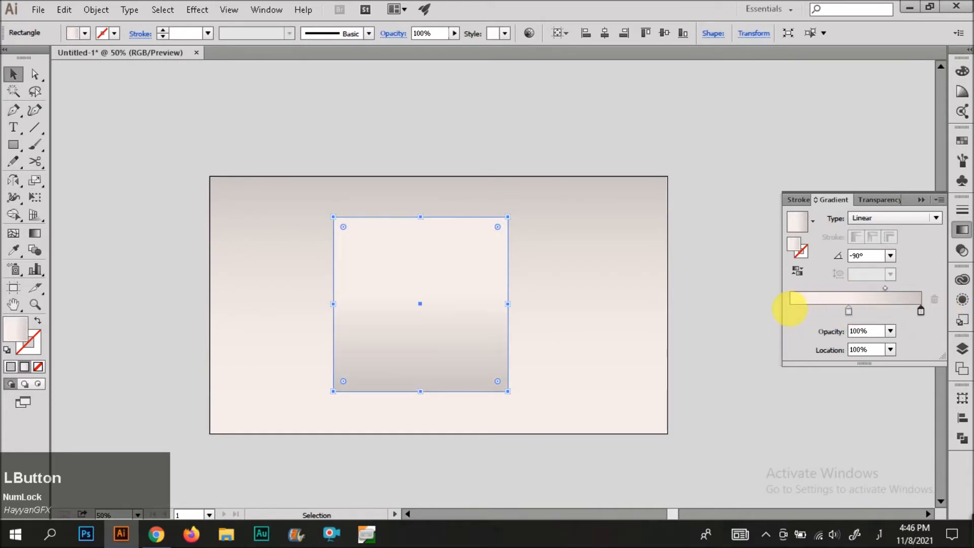
pyautogui.doubleClick(790, 310)
pyautogui.moveTo(870, 390); pyautogui.dragTo(873, 390)
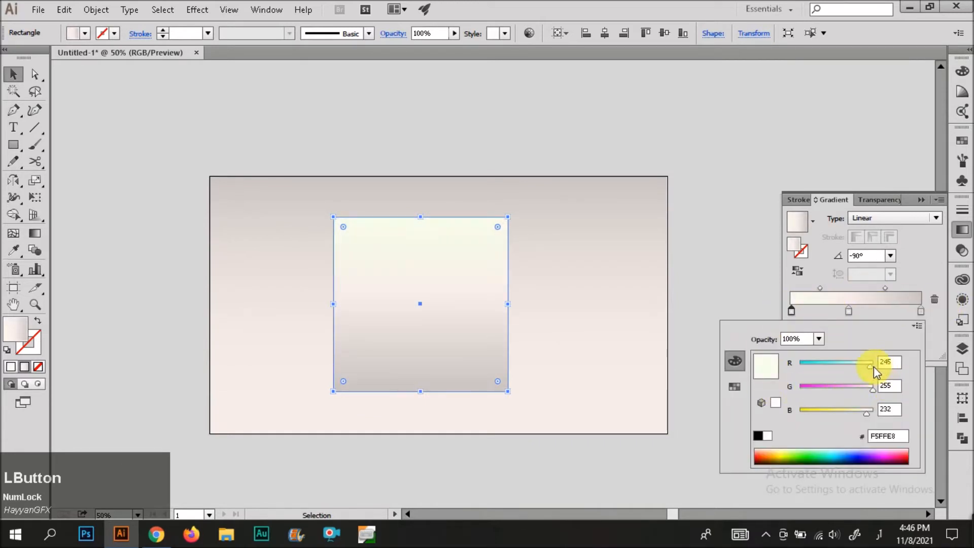
pyautogui.click(695, 338)
# Step: Redraw the square's gradient vertically from its upper edge to near its lower edge
pyautogui.click(431, 307)
pyautogui.press('g')
pyautogui.moveTo(420, 218); pyautogui.dragTo(430, 374)
pyautogui.press('v')
pyautogui.press('g')
pyautogui.press('v')
# Step: Round all four corners of the square evenly and deselect it
pyautogui.press('a')
pyautogui.moveTo(343, 226)
pyautogui.mouseDown()
pyautogui.moveTo(366, 251)
pyautogui.moveTo(359, 239)
pyautogui.mouseUp()
pyautogui.press('v')
pyautogui.click(355, 167)
pyautogui.click(376, 254)
pyautogui.press('a')
pyautogui.press('v')
pyautogui.click(357, 162)
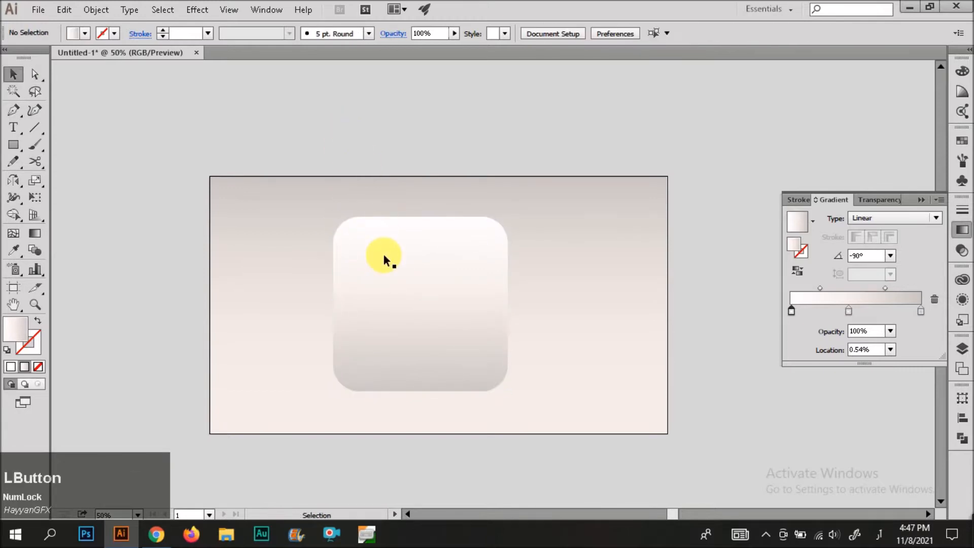
# Step: Duplicate the rounded square and place the copy over the artboard's upper-right corner
pyautogui.moveTo(392, 282)
pyautogui.mouseDown()
pyautogui.moveTo(327, 280)
pyautogui.moveTo(393, 277)
pyautogui.mouseUp()
pyautogui.click(367, 122)
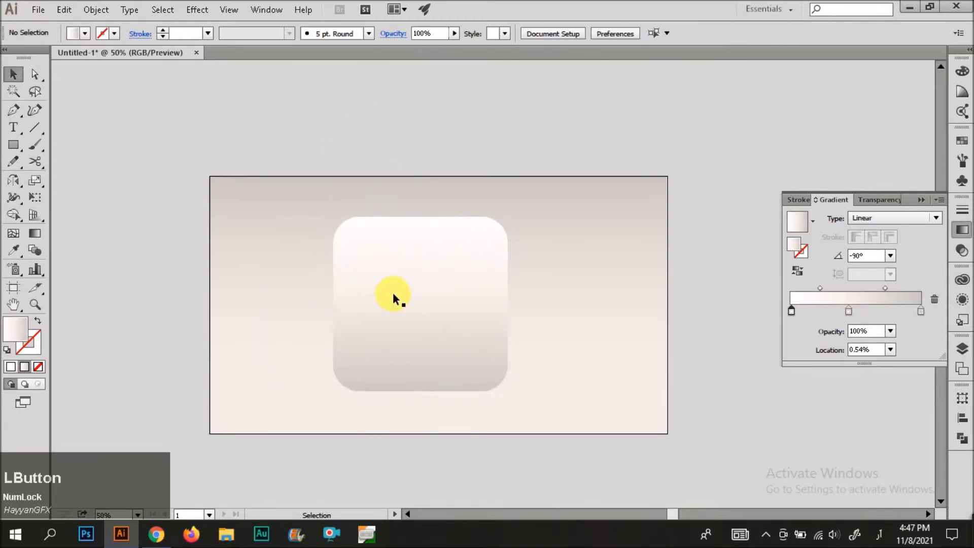
pyautogui.moveTo(402, 330); pyautogui.dragTo(612, 219)
pyautogui.click(525, 144)
# Step: Fill the original rounded square with solid near-black
pyautogui.click(450, 289)
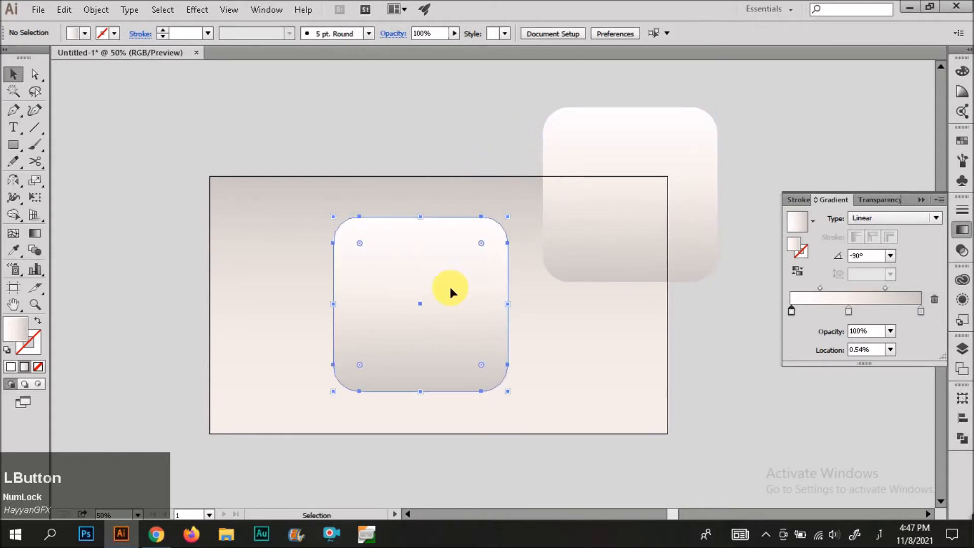
pyautogui.scroll(1, 462, 319)
pyautogui.click(84, 34)
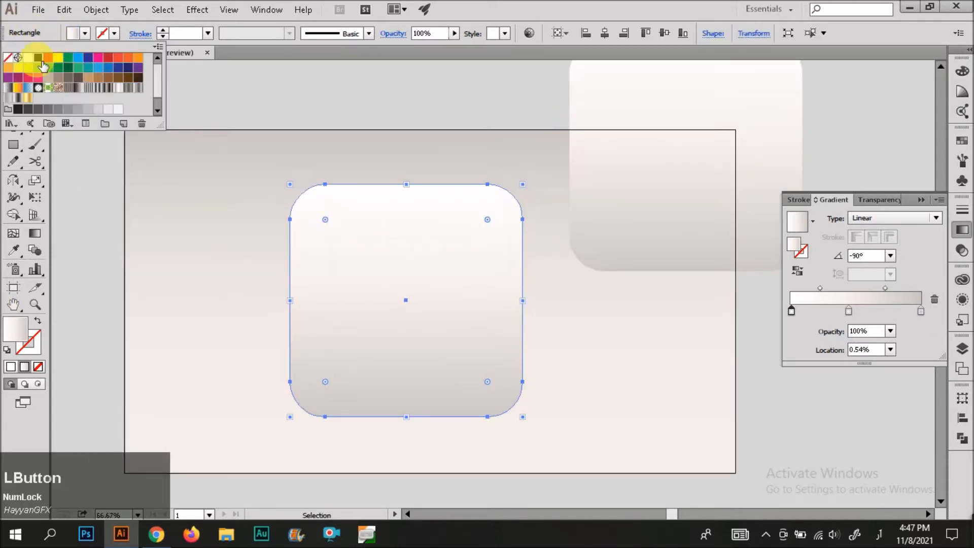
pyautogui.click(41, 60)
# Step: Add a gradient mesh point at the exact centre of the dark rounded square
pyautogui.click(404, 304)
pyautogui.scroll(1, 267, 298)
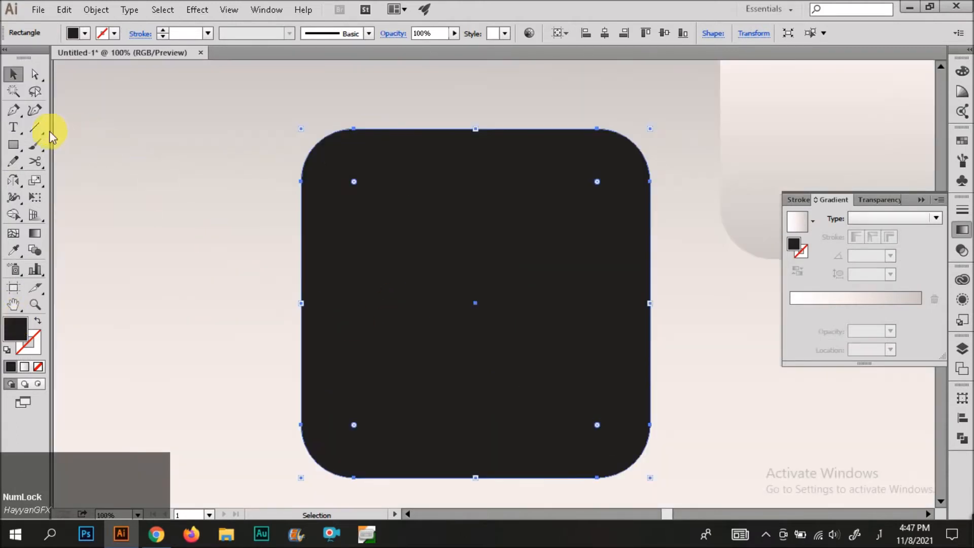
pyautogui.click(23, 237)
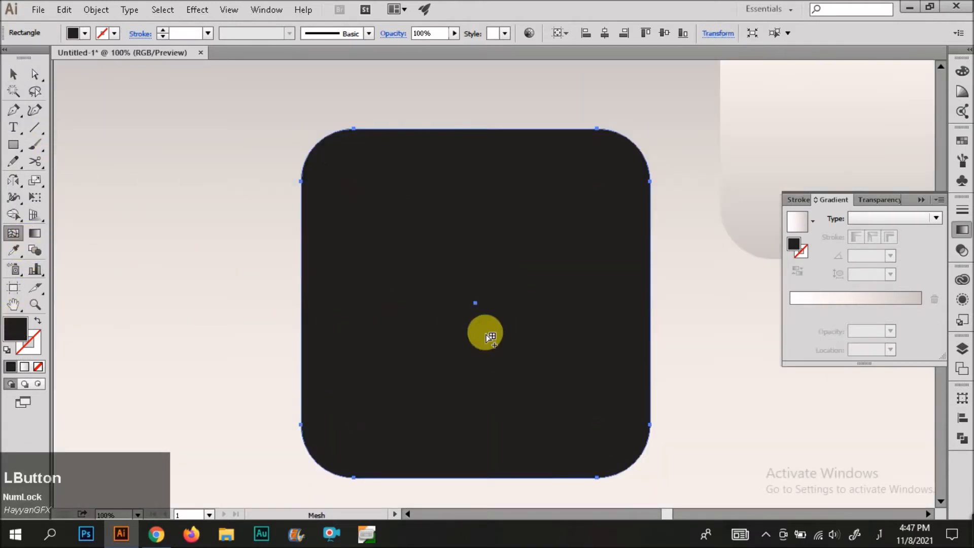
pyautogui.click(475, 304)
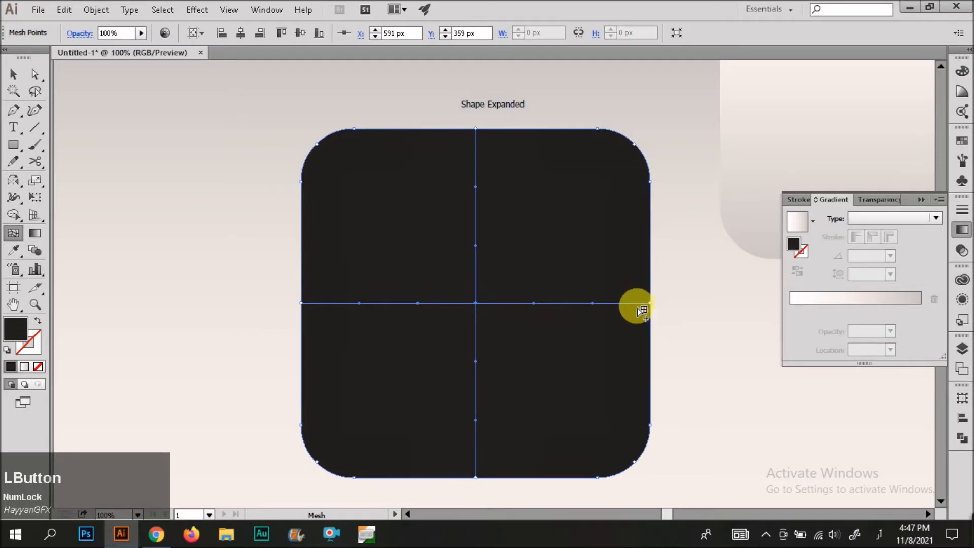
pyautogui.click(636, 304)
pyautogui.hotkey('ctrl', 'z')
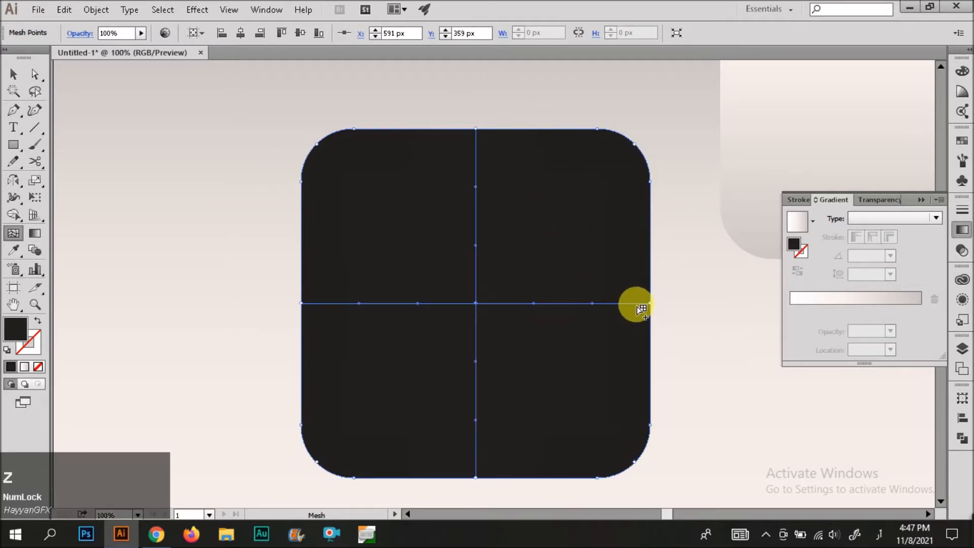
pyautogui.click(635, 305)
pyautogui.click(477, 148)
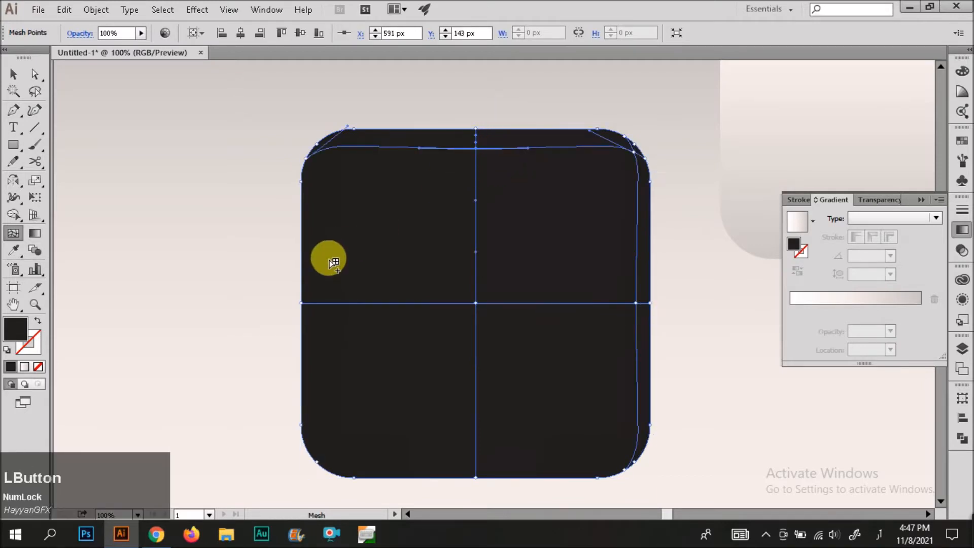
pyautogui.click(324, 304)
pyautogui.scroll(-2, 326, 300)
pyautogui.click(475, 419)
pyautogui.press('v')
pyautogui.hotkey('ctrl', 'z')
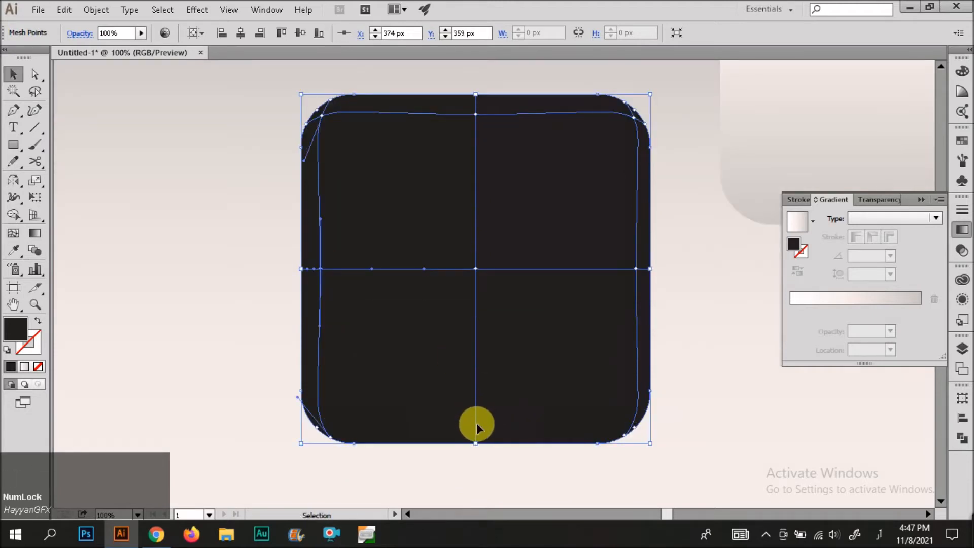
pyautogui.press('u')
pyautogui.click(475, 424)
pyautogui.press('v')
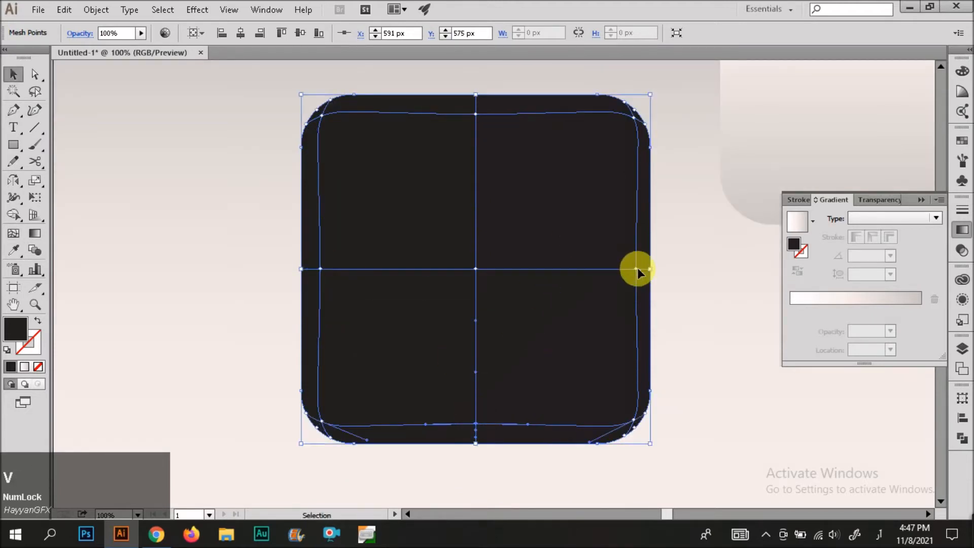
pyautogui.click(636, 267)
pyautogui.hotkey('ctrl', 'z')
pyautogui.hotkey('ctrl', 'z')
pyautogui.hotkey('ctrl', 'z')
pyautogui.hotkey('ctrl', 'z')
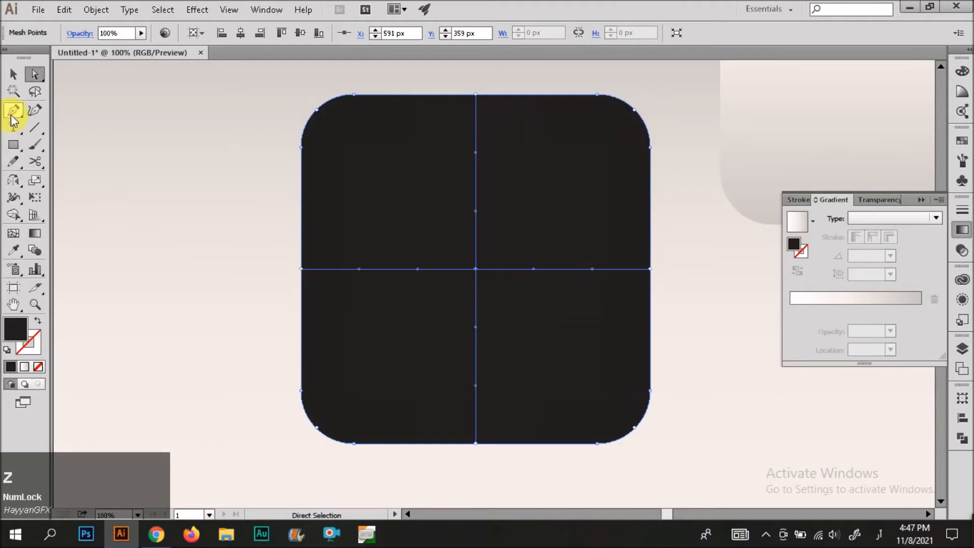
# Step: Add mesh lines just inside the dark square's left, upper, right and lower edges, placing each point on the centre lines
pyautogui.click(13, 234)
pyautogui.click(318, 270)
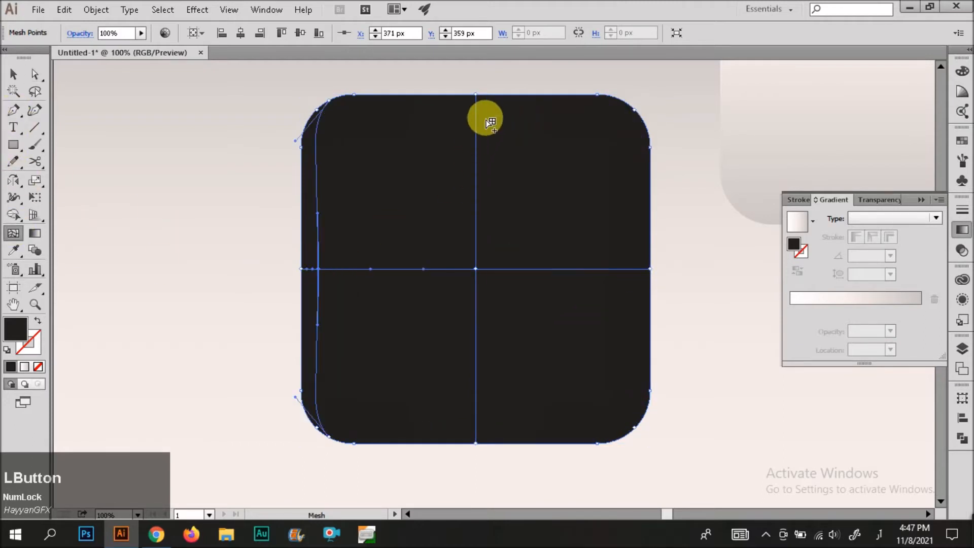
pyautogui.click(477, 111)
pyautogui.click(632, 270)
pyautogui.hotkey('ctrl', 'z')
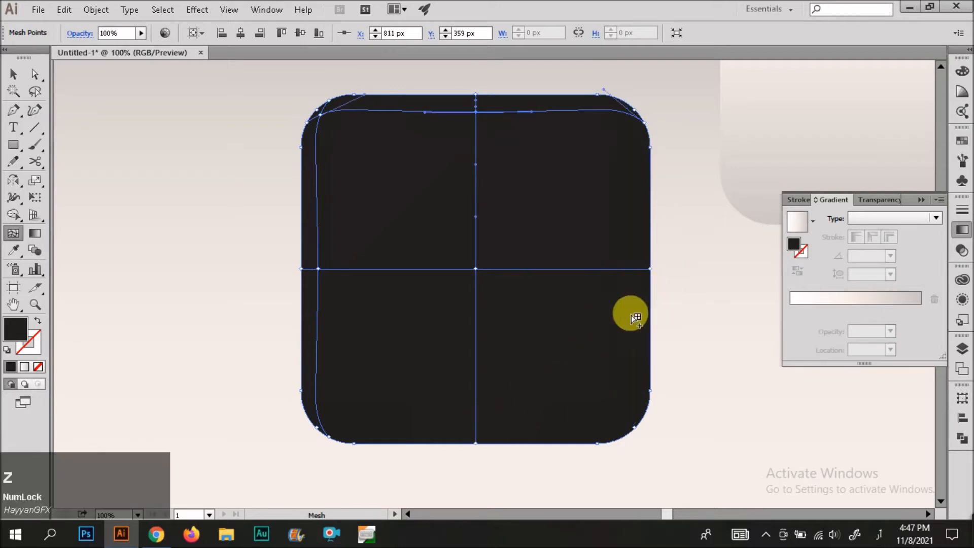
pyautogui.click(635, 271)
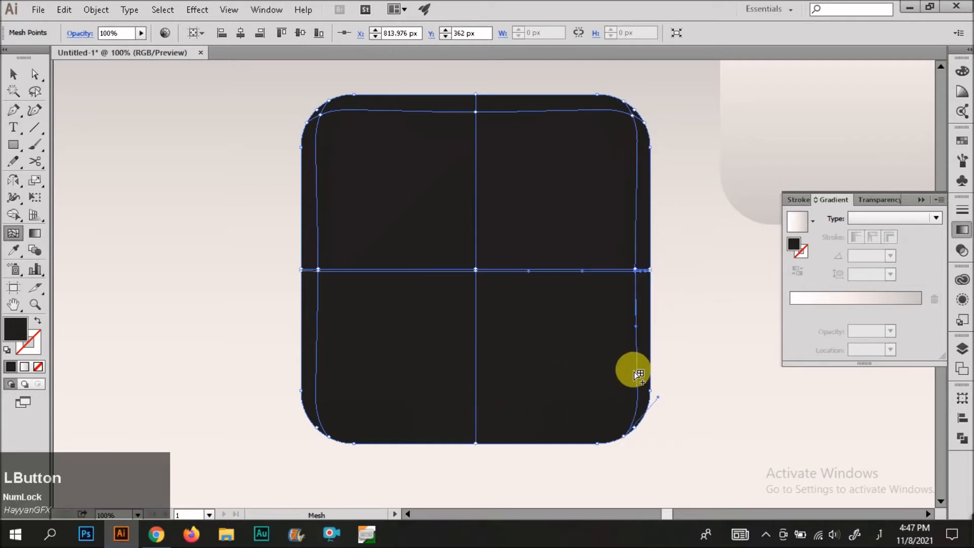
pyautogui.hotkey('ctrl', 'z')
pyautogui.click(634, 270)
pyautogui.hotkey('ctrl', 'z')
pyautogui.click(634, 271)
pyautogui.click(475, 424)
# Step: Lasso the outer mesh points along the dark square's left edge and colour them light grey
pyautogui.press('v')
pyautogui.click(402, 276)
pyautogui.press('a')
pyautogui.click(35, 91)
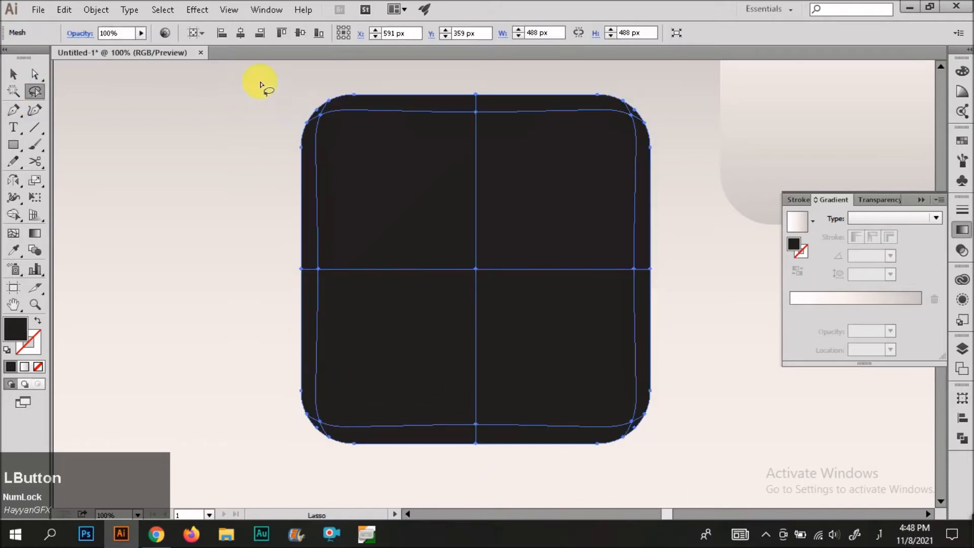
pyautogui.moveTo(318, 107); pyautogui.dragTo(309, 145)
pyautogui.moveTo(308, 255); pyautogui.dragTo(310, 408)
pyautogui.moveTo(303, 447)
pyautogui.mouseDown()
pyautogui.moveTo(330, 70)
pyautogui.moveTo(146, 50)
pyautogui.mouseUp()
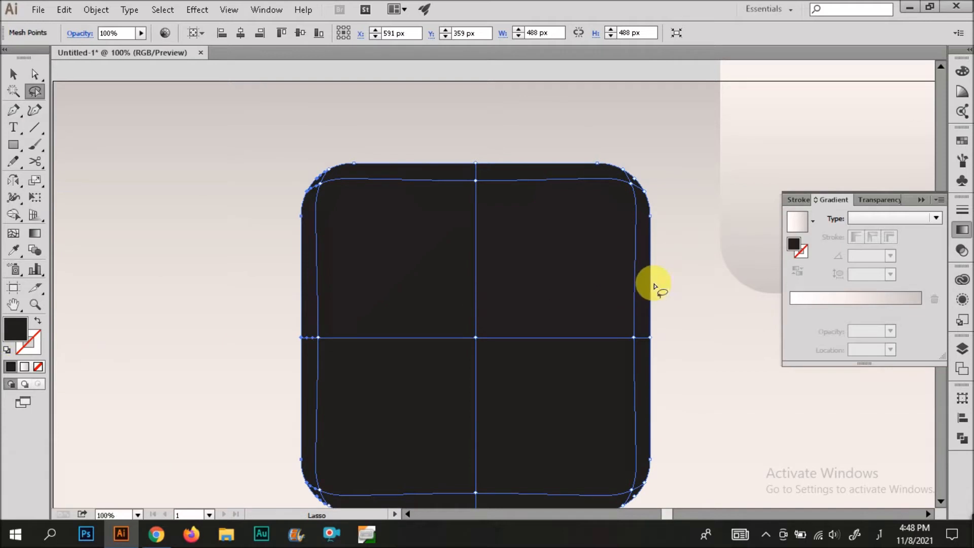
pyautogui.click(11, 336)
pyautogui.doubleClick(24, 325)
pyautogui.click(300, 222)
pyautogui.click(640, 174)
pyautogui.press('v')
pyautogui.click(218, 311)
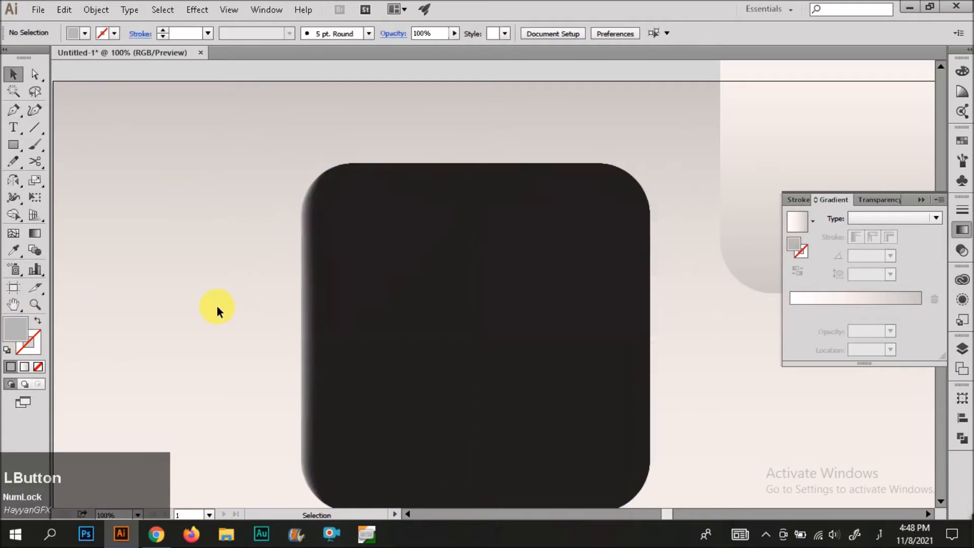
# Step: Lasso the outer mesh points along the right edge and apply the grey sampled from the left edge
pyautogui.scroll(-1, 496, 318)
pyautogui.click(492, 316)
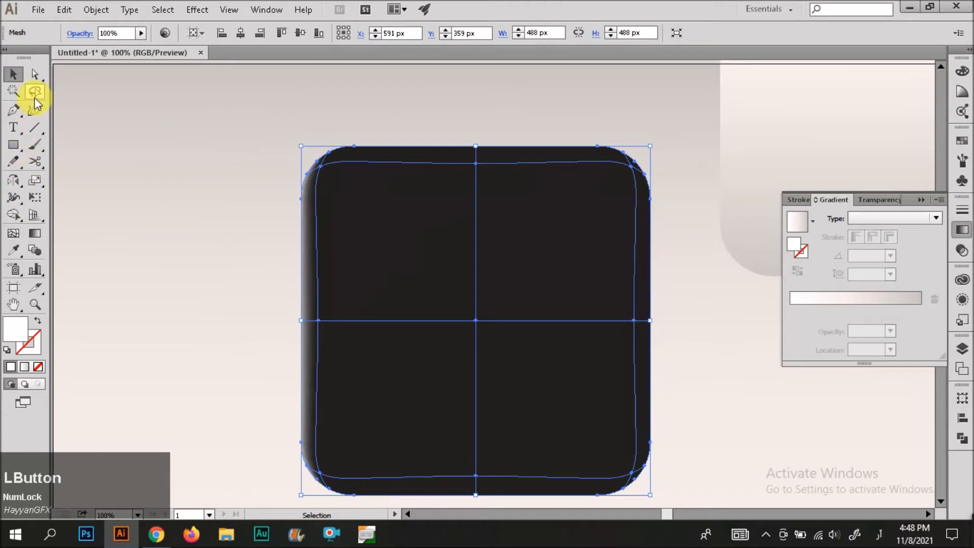
pyautogui.click(34, 94)
pyautogui.moveTo(634, 167)
pyautogui.mouseDown()
pyautogui.moveTo(648, 318)
pyautogui.moveTo(640, 460)
pyautogui.mouseUp()
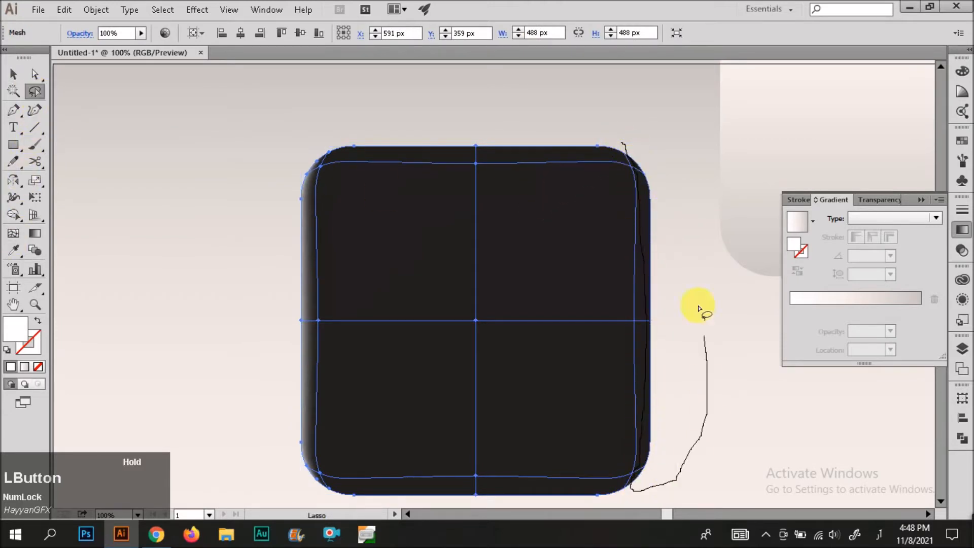
pyautogui.moveTo(638, 144); pyautogui.dragTo(625, 144)
pyautogui.press('i')
pyautogui.click(304, 329)
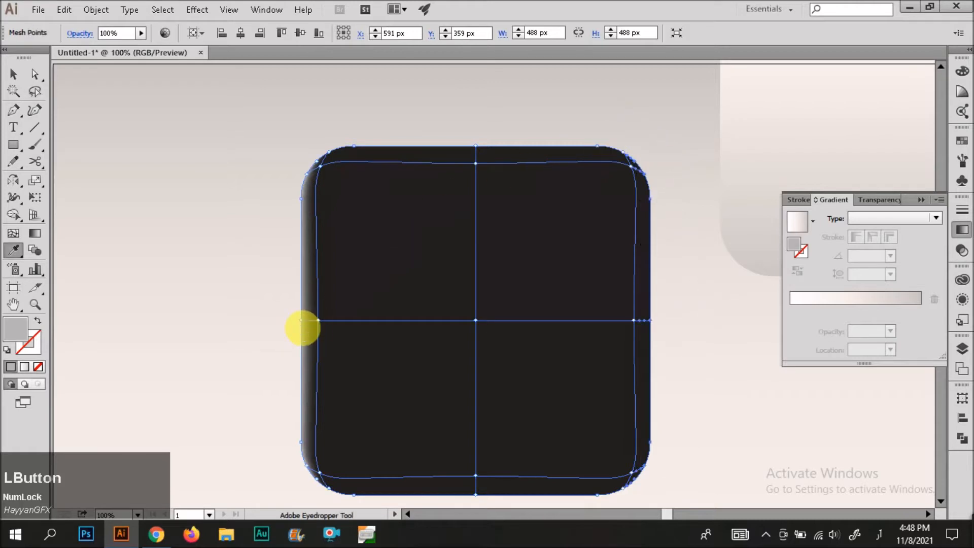
pyautogui.press('v')
pyautogui.click(278, 300)
# Step: Lasso the outer mesh points along the upper edge and apply the grey sampled from the left edge
pyautogui.click(383, 198)
pyautogui.click(35, 91)
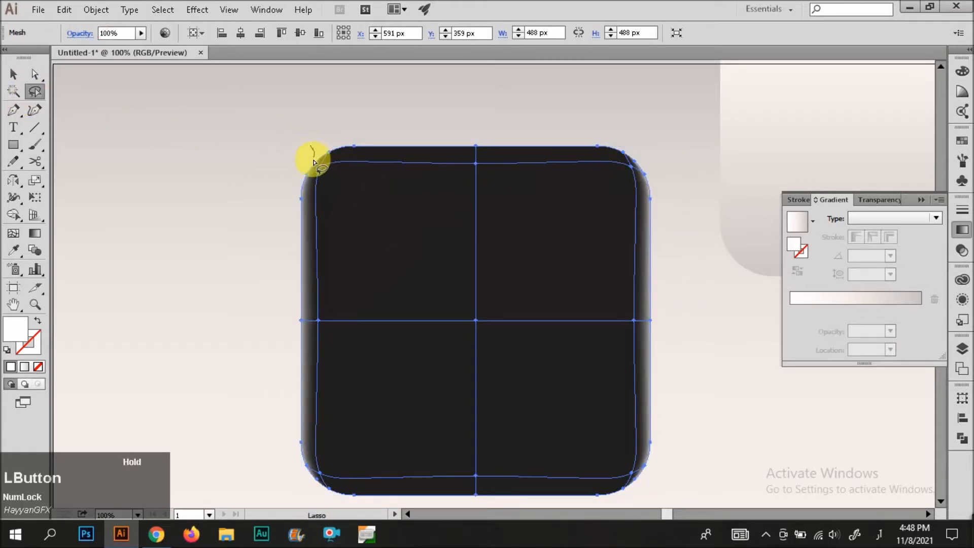
pyautogui.moveTo(328, 164)
pyautogui.mouseDown()
pyautogui.moveTo(631, 158)
pyautogui.moveTo(503, 124)
pyautogui.moveTo(337, 125)
pyautogui.moveTo(347, 158)
pyautogui.moveTo(448, 170)
pyautogui.moveTo(483, 157)
pyautogui.moveTo(635, 161)
pyautogui.moveTo(556, 121)
pyautogui.moveTo(346, 123)
pyautogui.moveTo(320, 148)
pyautogui.mouseUp()
pyautogui.press('i')
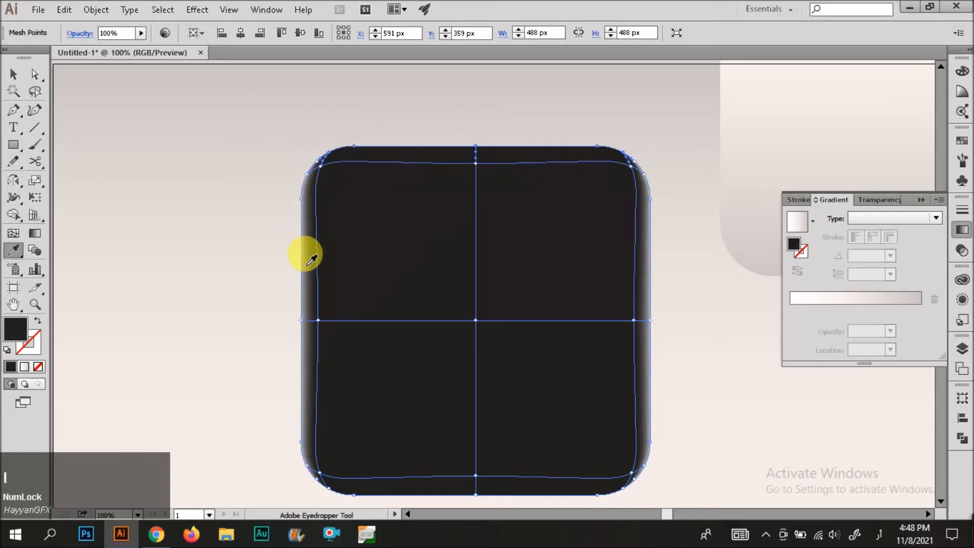
pyautogui.click(303, 253)
pyautogui.press('v')
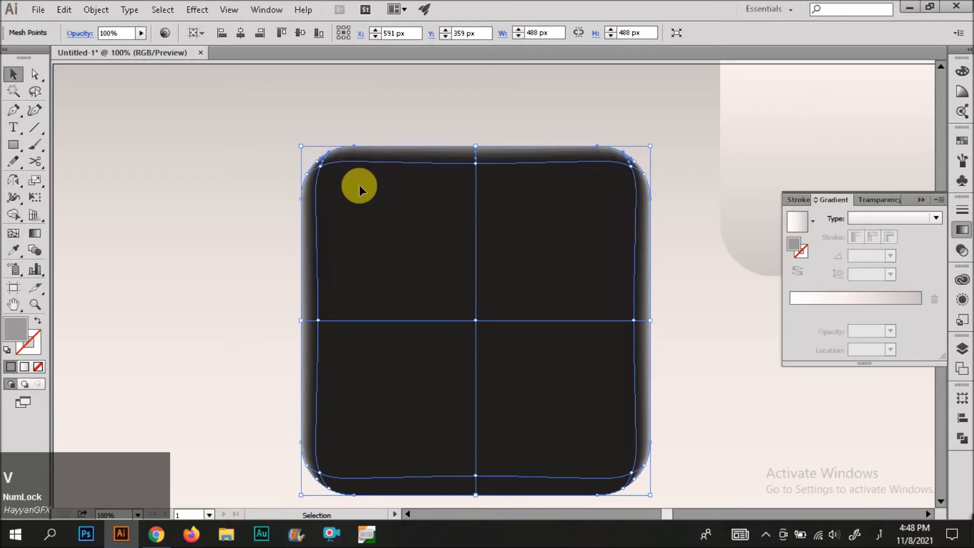
# Step: Lighten the upper edge's mesh points to a light grey of about #E0E0E0 and deselect the mesh
pyautogui.doubleClick(14, 335)
pyautogui.click(300, 195)
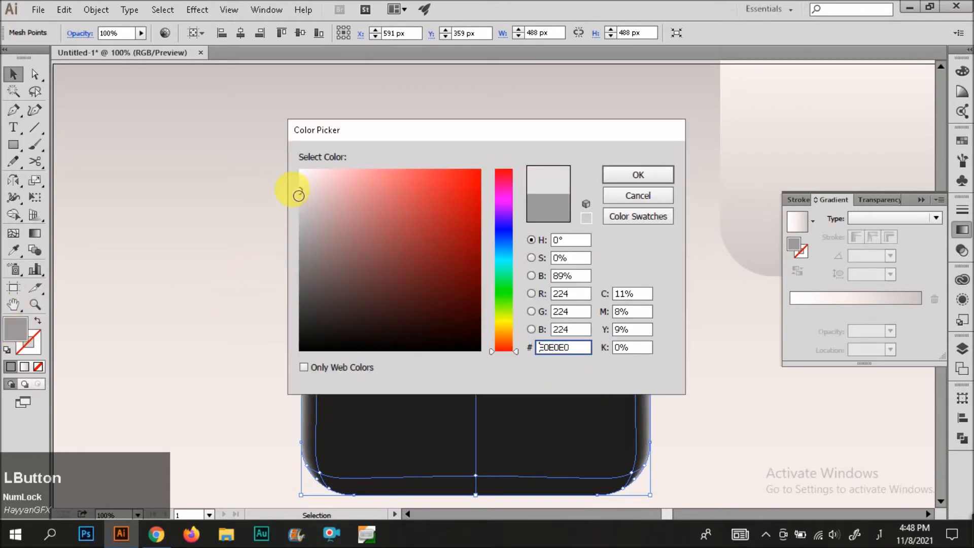
pyautogui.click(638, 175)
pyautogui.click(413, 115)
# Step: Move the left, middle and right points of the upper inner mesh line slightly down to widen the highlight
pyautogui.click(348, 167)
pyautogui.press('a')
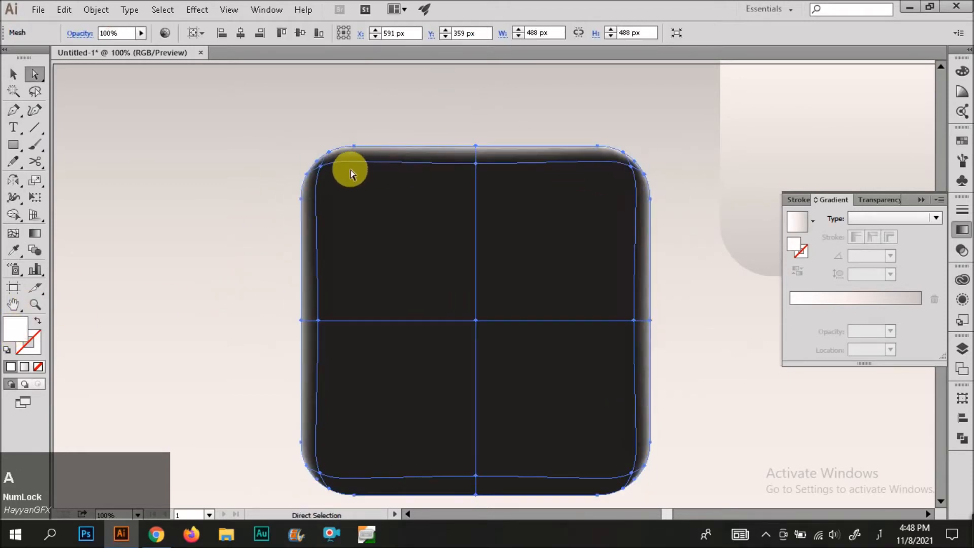
pyautogui.click(321, 172)
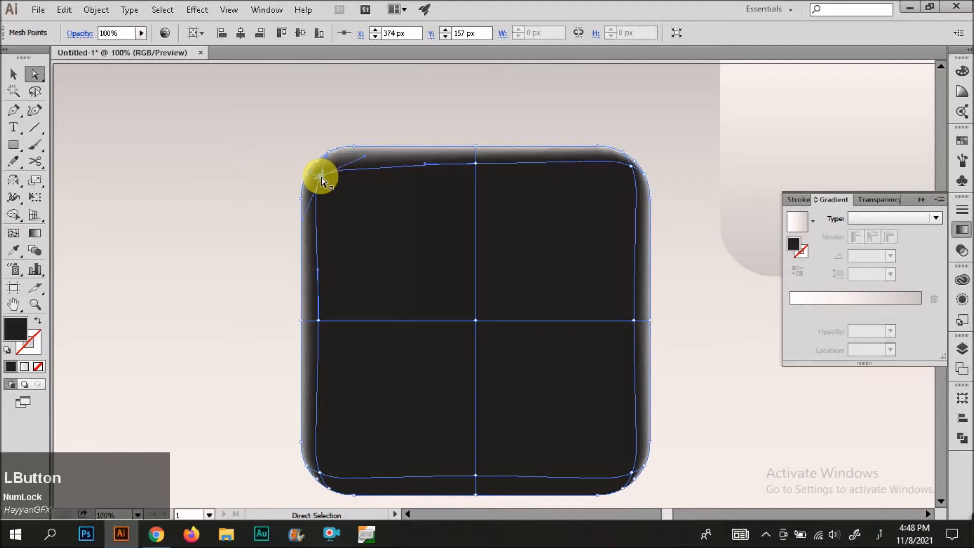
pyautogui.moveTo(477, 163); pyautogui.dragTo(476, 174)
pyautogui.moveTo(632, 168); pyautogui.dragTo(627, 176)
pyautogui.press('v')
pyautogui.press('a')
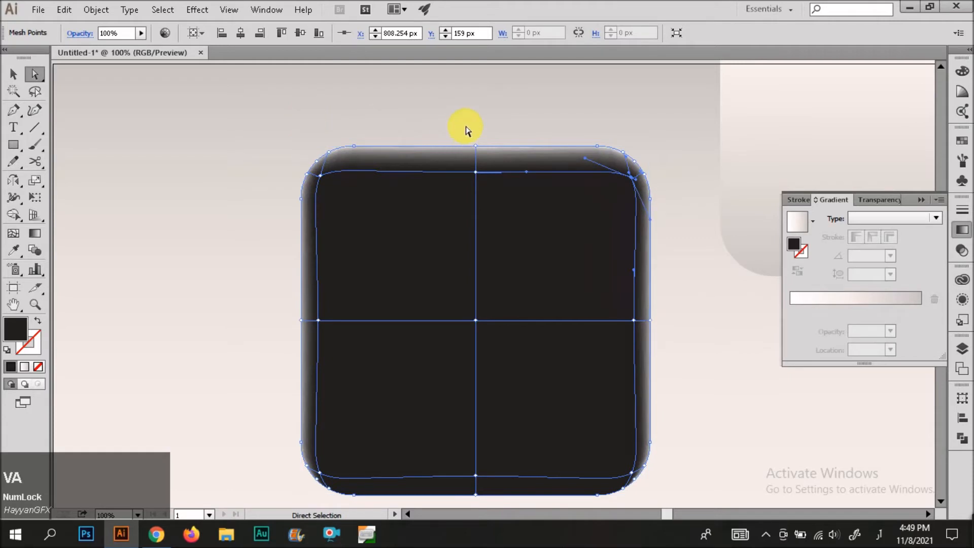
# Step: Set the middle mesh point on the dark square's upper edge to light grey #E2E2E2 and deselect the mesh
pyautogui.click(474, 146)
pyautogui.doubleClick(7, 337)
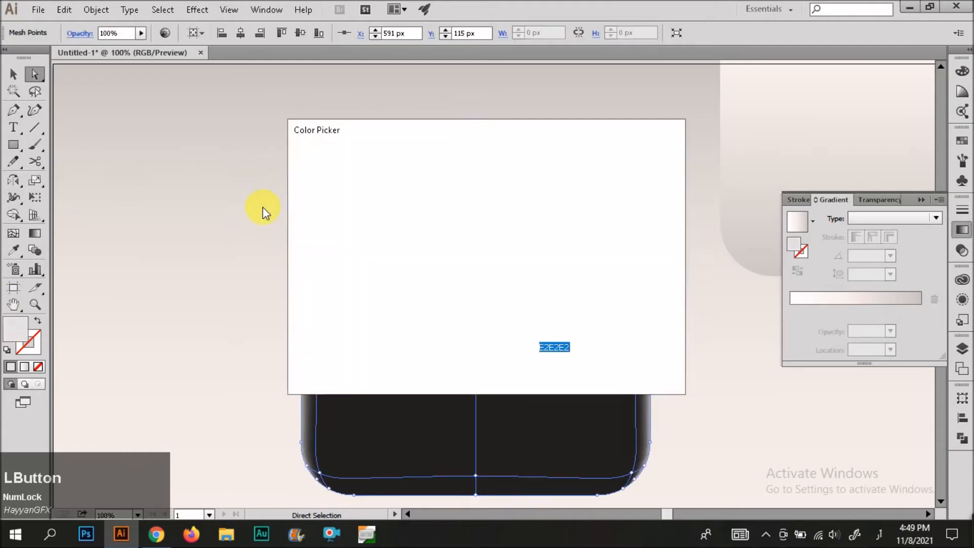
pyautogui.click(636, 174)
pyautogui.press('v')
pyautogui.click(492, 78)
# Step: Move the middle point of the upper inner mesh line down and shift its two corner points inward
pyautogui.click(442, 159)
pyautogui.press('a')
pyautogui.moveTo(476, 172); pyautogui.dragTo(477, 197)
pyautogui.moveTo(321, 180); pyautogui.dragTo(333, 185)
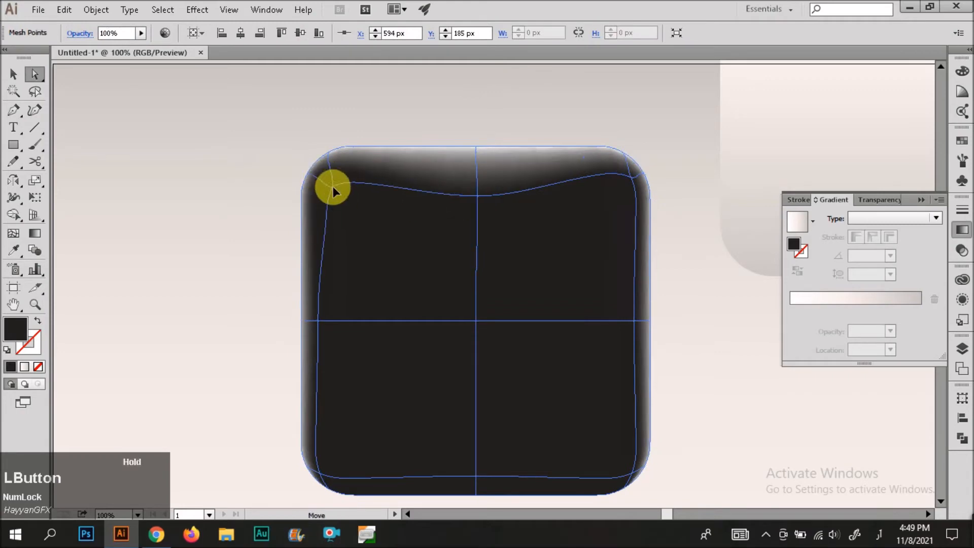
pyautogui.moveTo(630, 178); pyautogui.dragTo(625, 182)
pyautogui.hotkey('ctrl', 'z')
pyautogui.press('v')
pyautogui.press('a')
# Step: Move the mesh's right and left inner midpoints and both lower inner corner points slightly inward
pyautogui.moveTo(632, 321); pyautogui.dragTo(625, 322)
pyautogui.moveTo(631, 476); pyautogui.dragTo(623, 464)
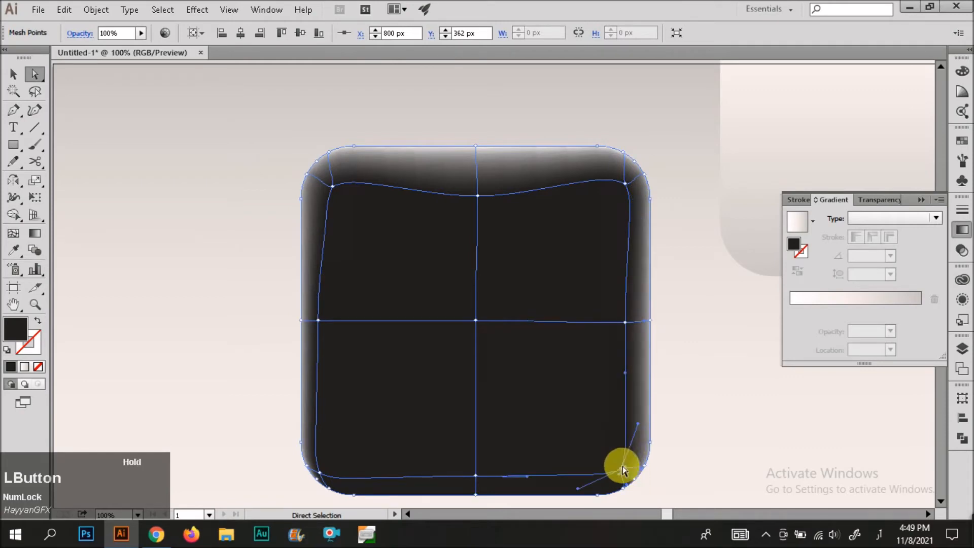
pyautogui.click(323, 474)
pyautogui.moveTo(323, 474); pyautogui.dragTo(332, 472)
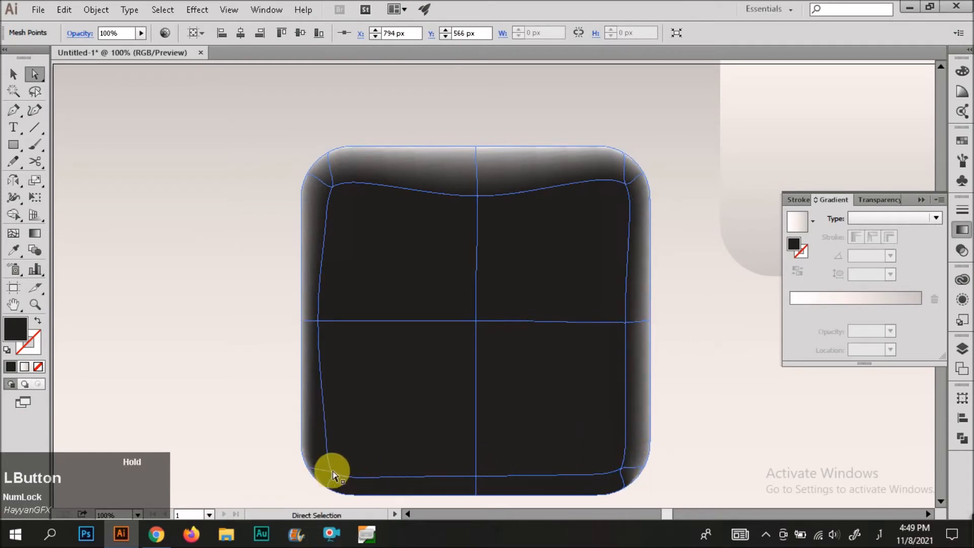
pyautogui.moveTo(319, 321); pyautogui.dragTo(322, 321)
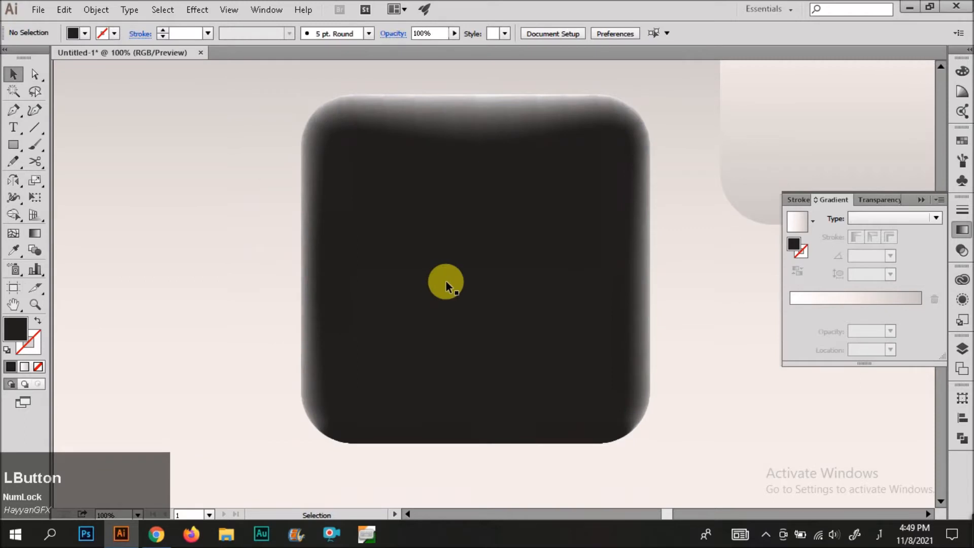
# Step: Lasso the outer mesh points along the lower edge, colour them black (#000000) and deselect the mesh
pyautogui.click(449, 288)
pyautogui.scroll(-2, 513, 404)
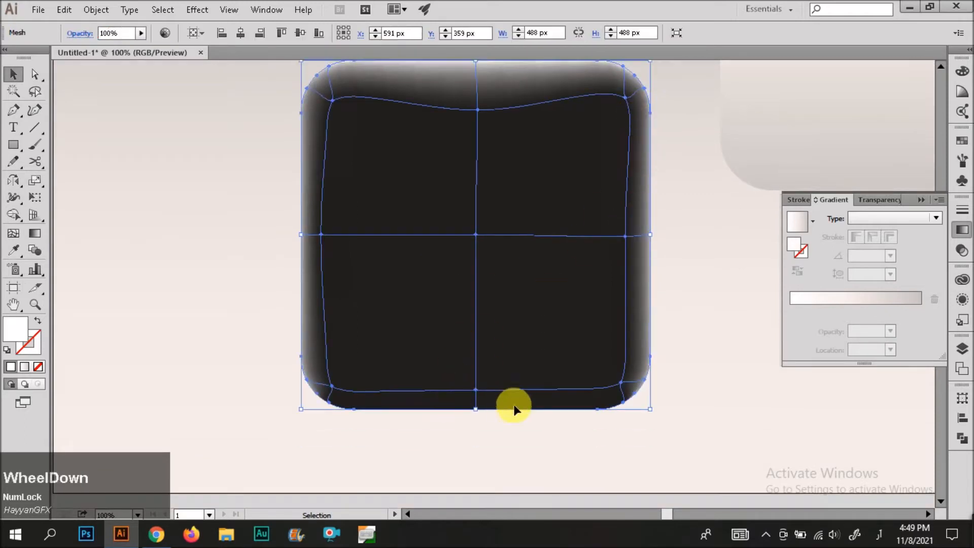
pyautogui.press('a')
pyautogui.click(34, 92)
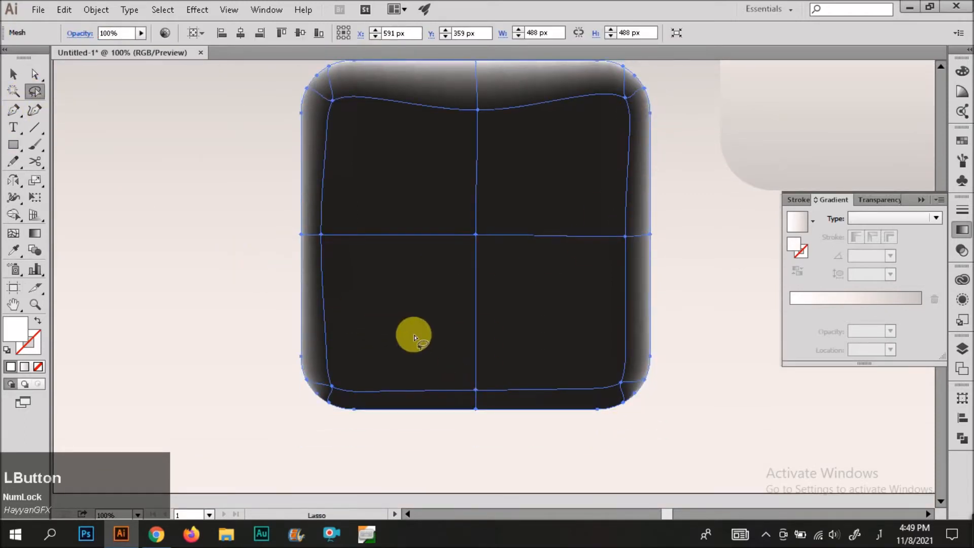
pyautogui.moveTo(640, 411)
pyautogui.mouseDown()
pyautogui.moveTo(594, 394)
pyautogui.moveTo(348, 402)
pyautogui.mouseUp()
pyautogui.moveTo(487, 452); pyautogui.dragTo(634, 411)
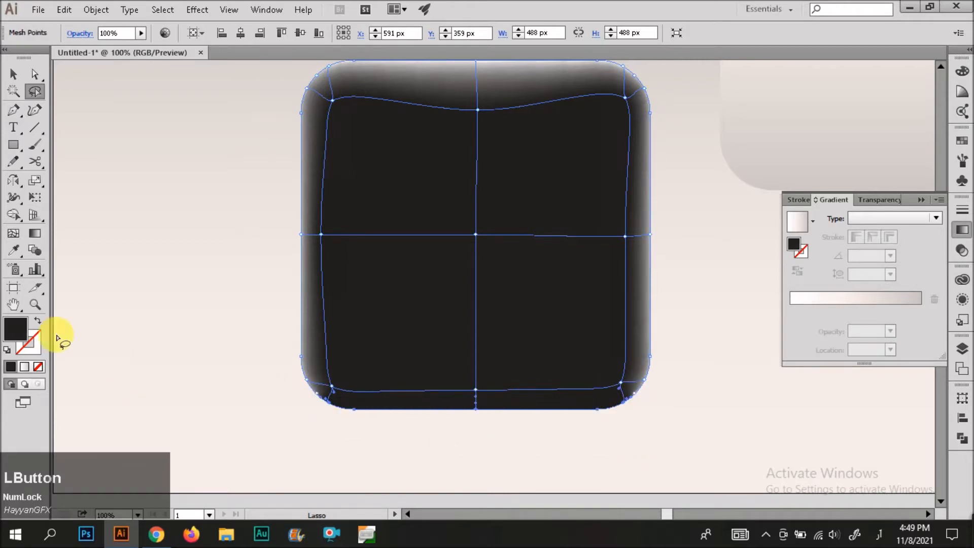
pyautogui.doubleClick(28, 332)
pyautogui.moveTo(304, 349); pyautogui.dragTo(294, 364)
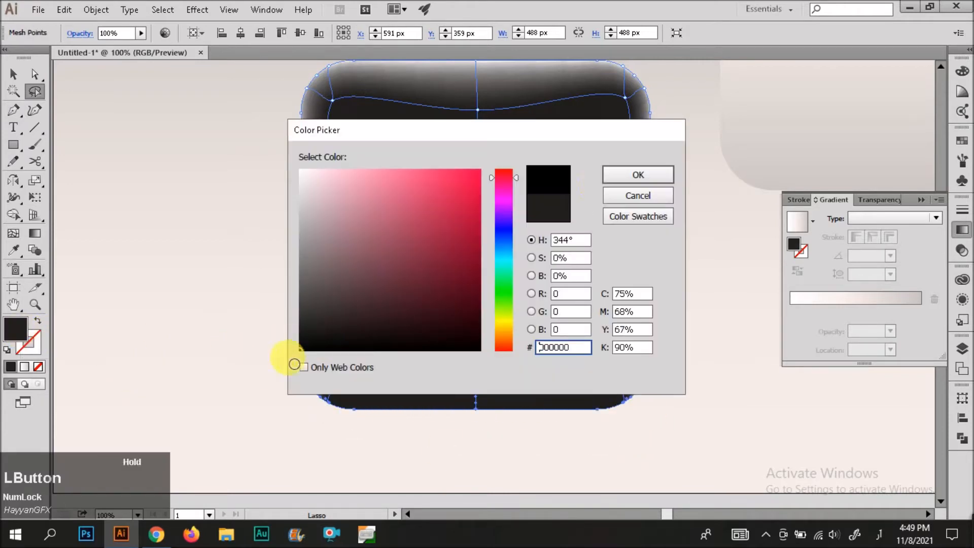
pyautogui.click(642, 174)
pyautogui.press('v')
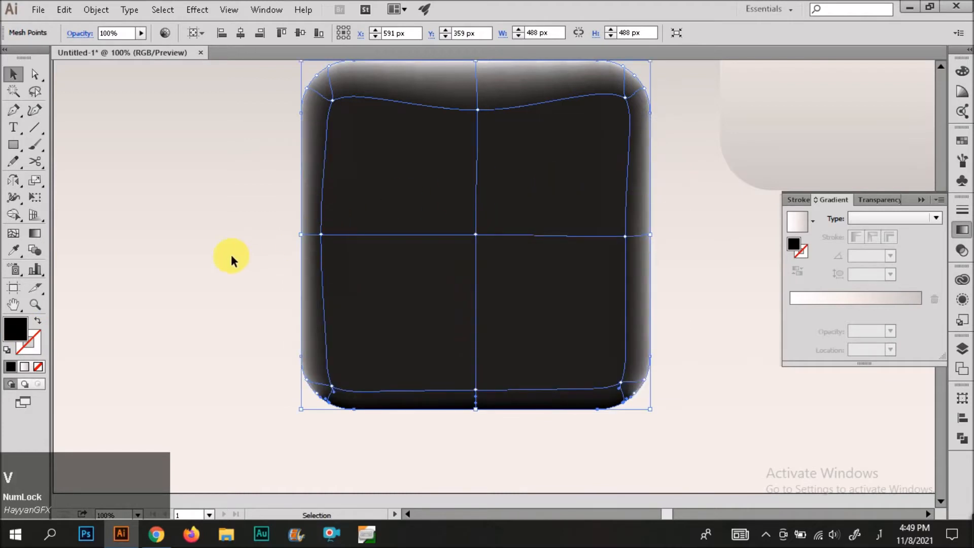
pyautogui.click(268, 387)
# Step: Give the dark mesh square a lightening blend mode that hides its black and keeps only the light edges
pyautogui.scroll(-2, 267, 387)
pyautogui.click(315, 348)
pyautogui.scroll(1, 330, 355)
pyautogui.click(872, 199)
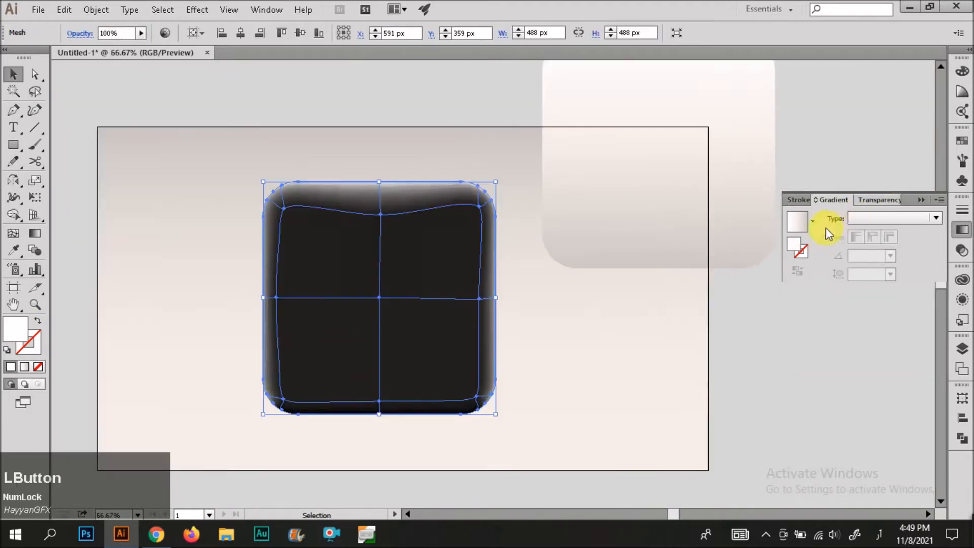
pyautogui.click(807, 224)
pyautogui.click(810, 321)
# Step: Bring the light gradient square over the mesh square and align the two shapes by their centres
pyautogui.click(516, 330)
pyautogui.moveTo(354, 340); pyautogui.dragTo(379, 308)
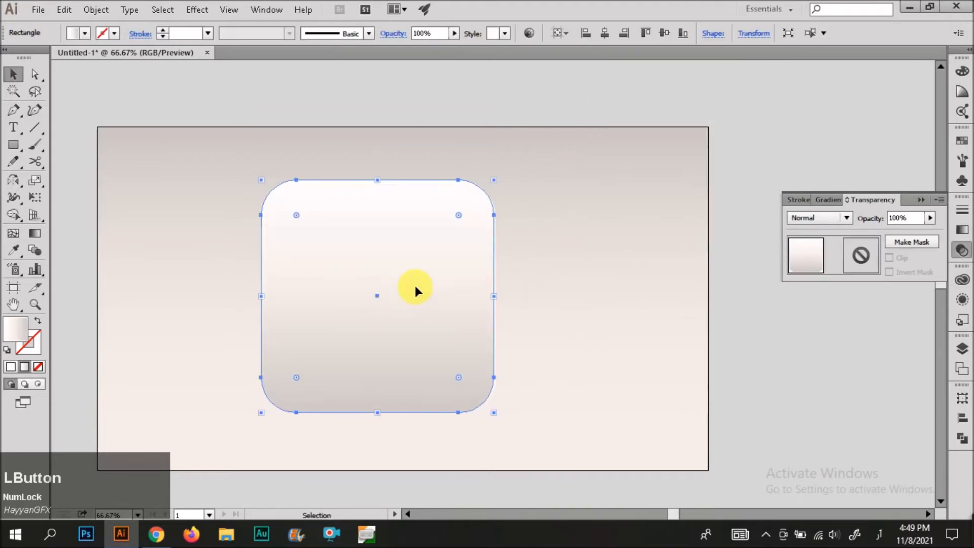
pyautogui.keyDown('shift'); pyautogui.click(496, 281); pyautogui.keyUp('shift')
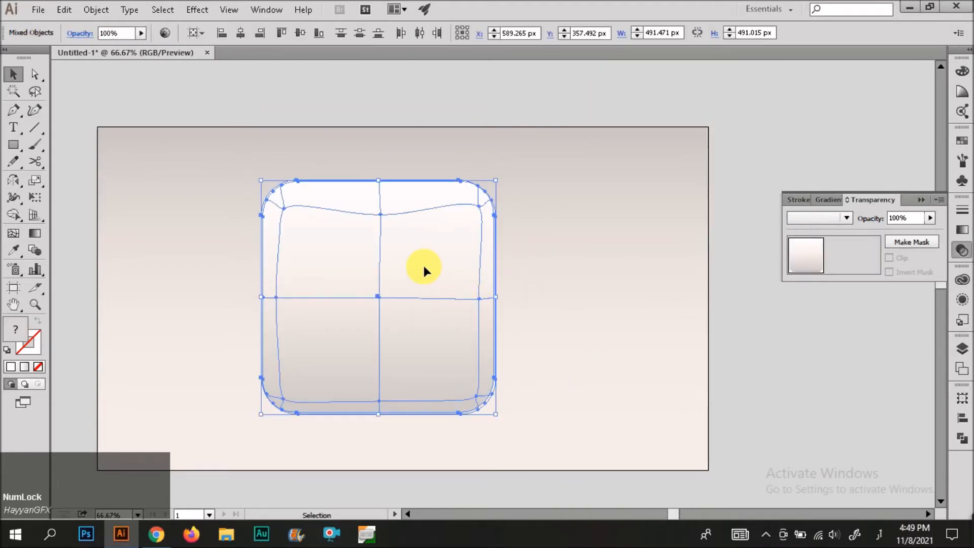
pyautogui.click(374, 289)
pyautogui.moveTo(375, 289); pyautogui.dragTo(624, 289)
pyautogui.keyDown('shift'); pyautogui.click(426, 247); pyautogui.keyUp('shift')
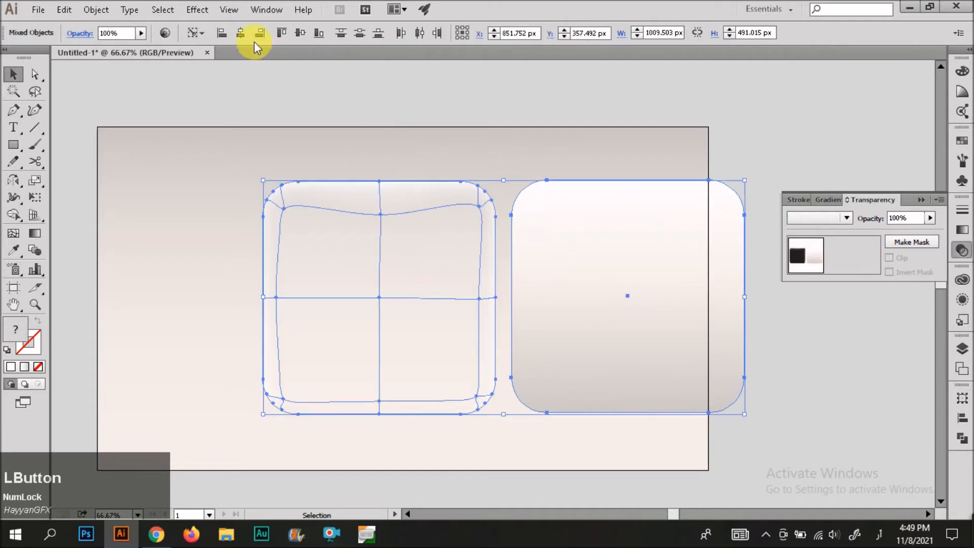
pyautogui.click(242, 34)
pyautogui.click(258, 99)
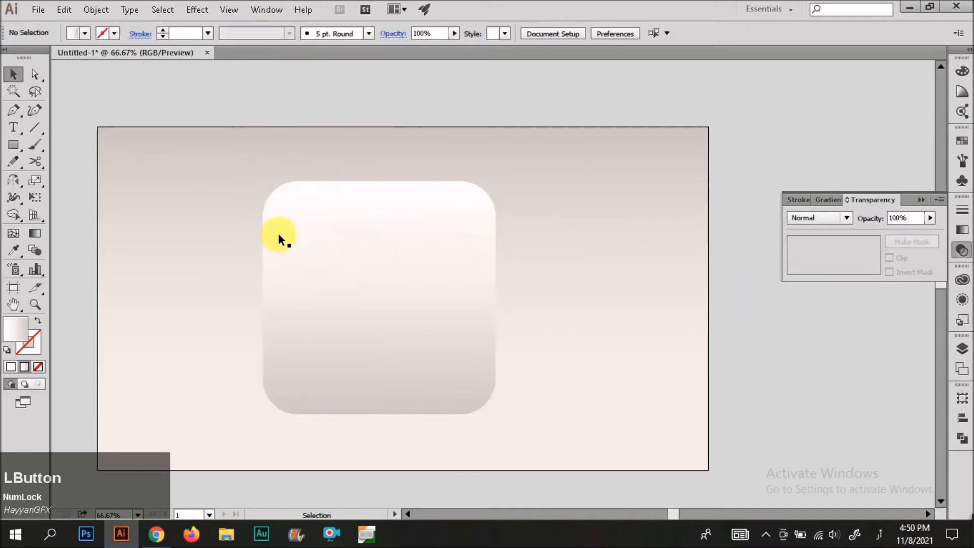
# Step: Send the light gradient square behind the blended mesh and group the two shapes
pyautogui.keyDown('ctrl'); pyautogui.click(329, 259); pyautogui.keyUp('ctrl')
pyautogui.click(558, 289)
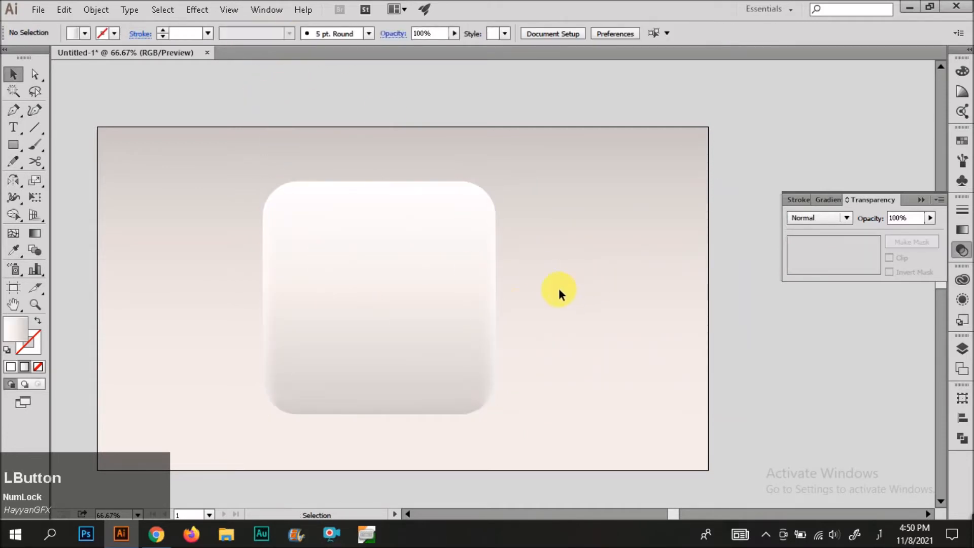
pyautogui.scroll(-1, 437, 343)
pyautogui.scroll(-1, 339, 282)
pyautogui.moveTo(306, 225); pyautogui.dragTo(413, 364)
pyautogui.hotkey('ctrl', 'g')
pyautogui.click(418, 371)
# Step: Move the three inner mesh points along the right side of the grouped square inward
pyautogui.click(395, 322)
pyautogui.scroll(2, 408, 307)
pyautogui.press('a')
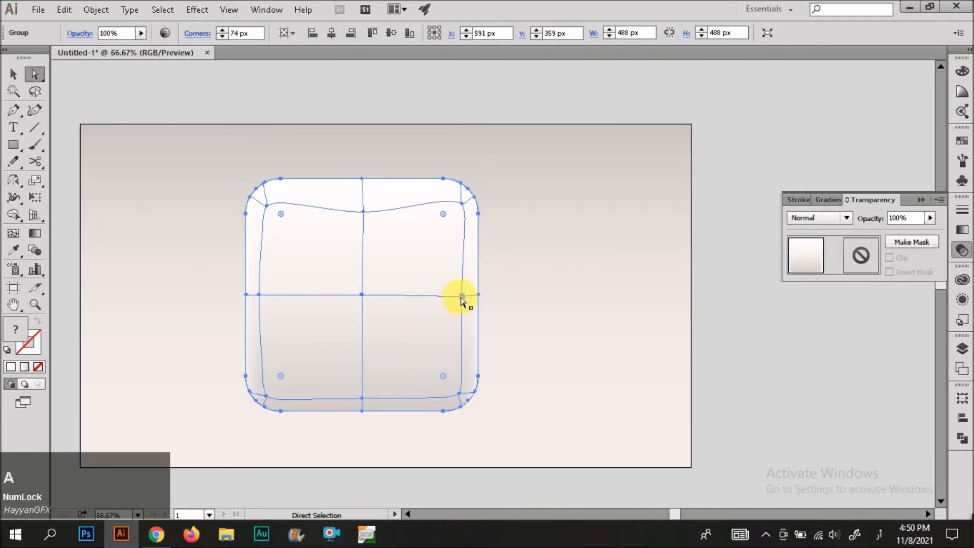
pyautogui.moveTo(463, 296); pyautogui.dragTo(446, 297)
pyautogui.moveTo(460, 204); pyautogui.dragTo(451, 202)
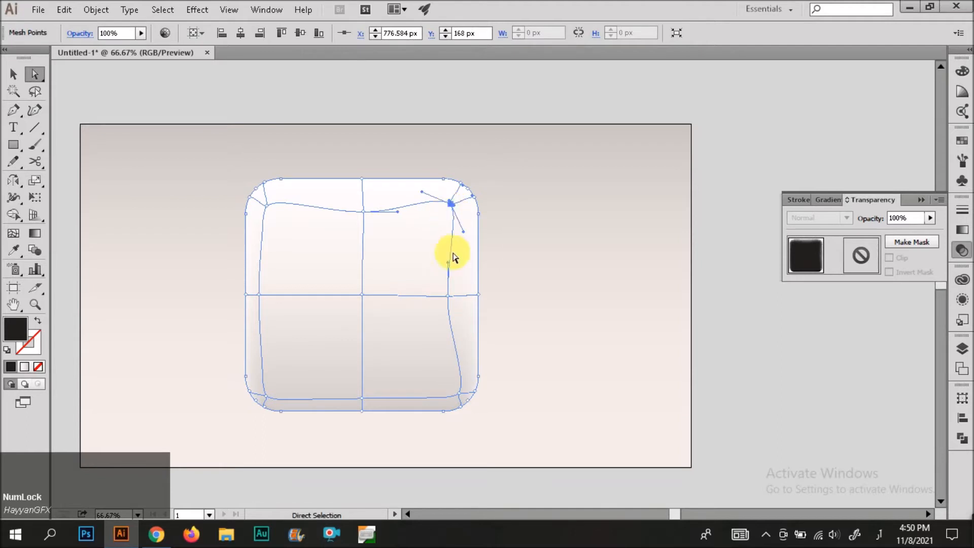
pyautogui.moveTo(459, 394); pyautogui.dragTo(455, 390)
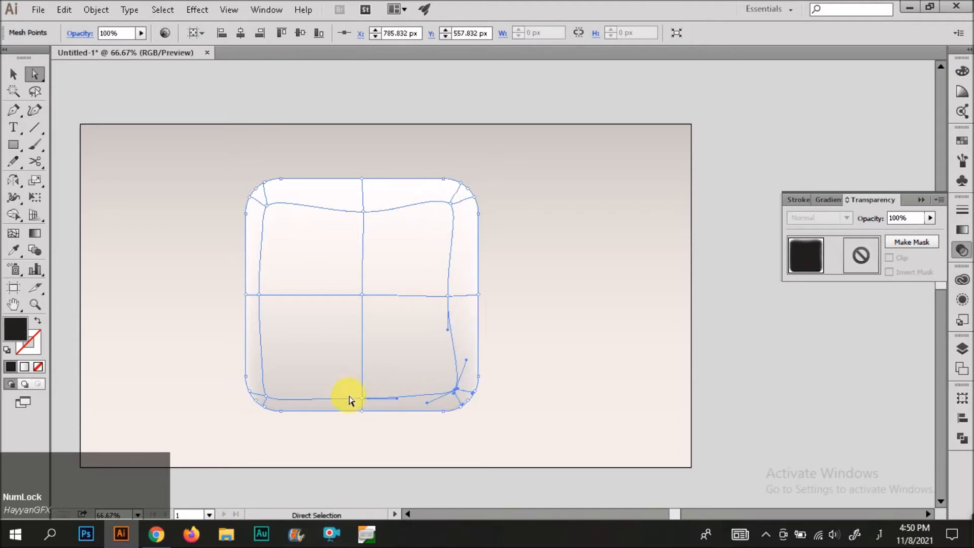
# Step: Shift the lower middle inner mesh point and the three inner points along the left side, moving the left ones inward
pyautogui.moveTo(361, 400); pyautogui.dragTo(362, 401)
pyautogui.moveTo(266, 396); pyautogui.dragTo(270, 389)
pyautogui.moveTo(256, 296); pyautogui.dragTo(264, 297)
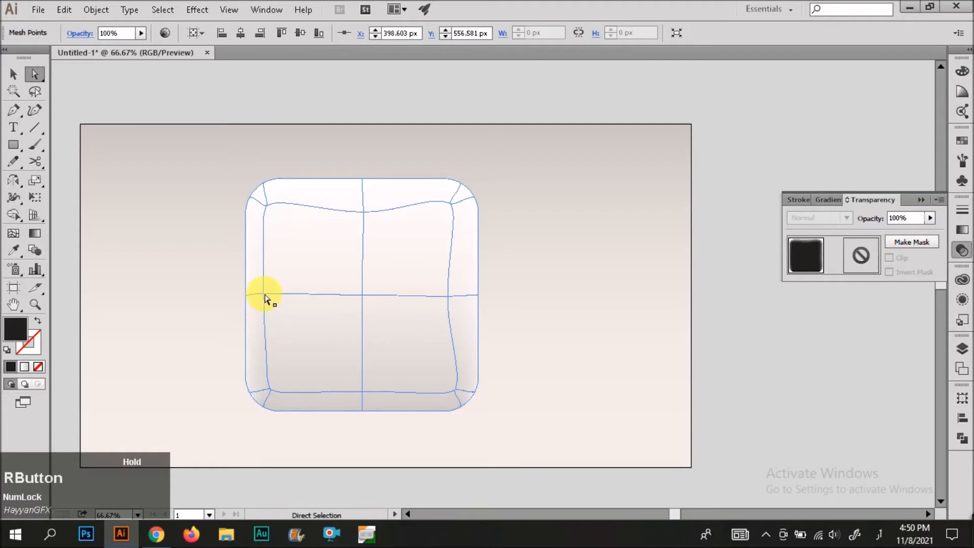
pyautogui.press('v')
pyautogui.click(202, 267)
pyautogui.click(298, 250)
pyautogui.press('a')
pyautogui.click(271, 207)
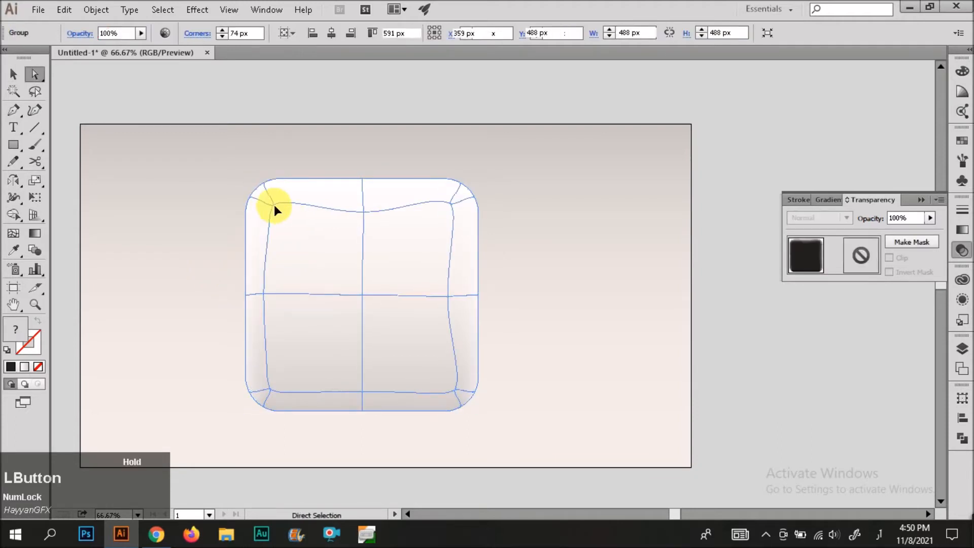
pyautogui.press('v')
pyautogui.click(227, 139)
pyautogui.hotkey('ctrl', '-')
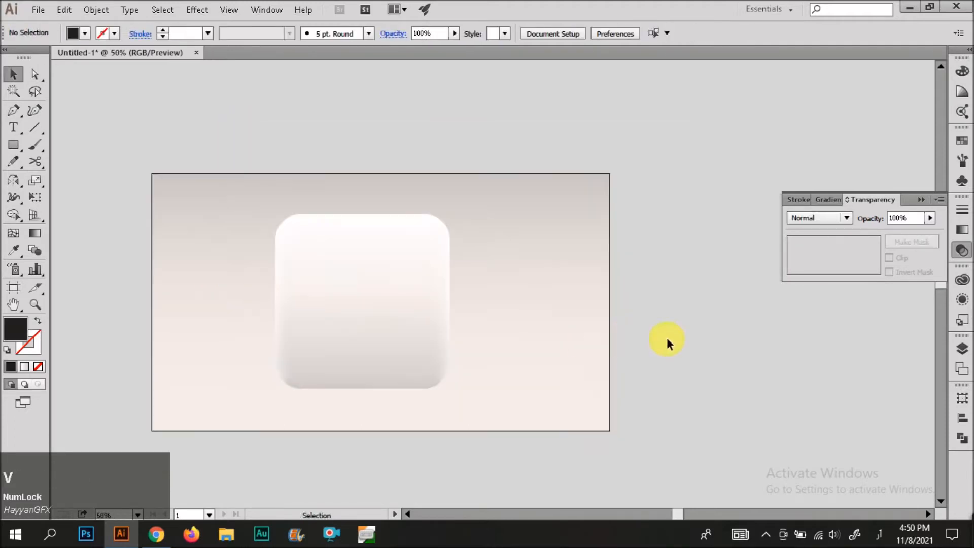
pyautogui.click(322, 260)
pyautogui.press('a')
pyautogui.click(294, 219)
pyautogui.press('v')
pyautogui.click(263, 180)
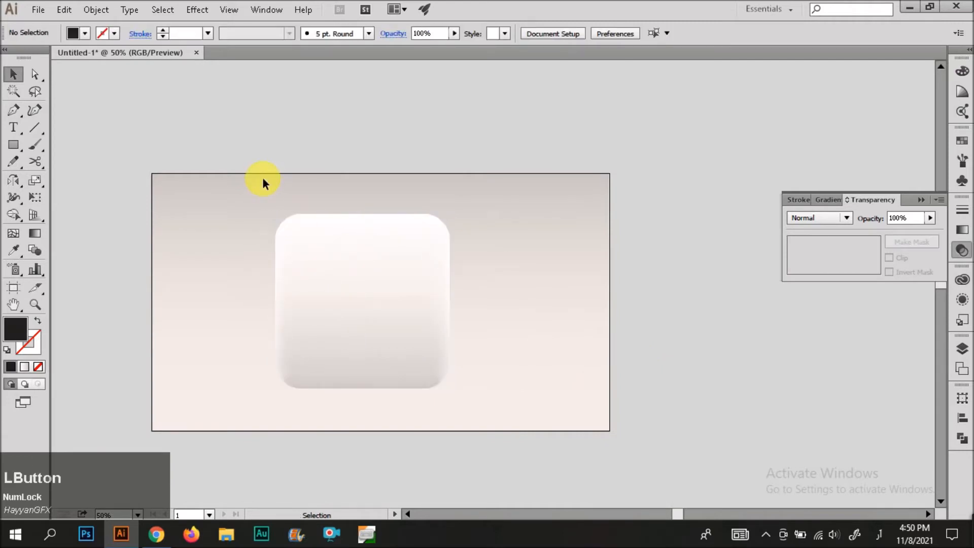
pyautogui.moveTo(263, 177); pyautogui.dragTo(471, 337)
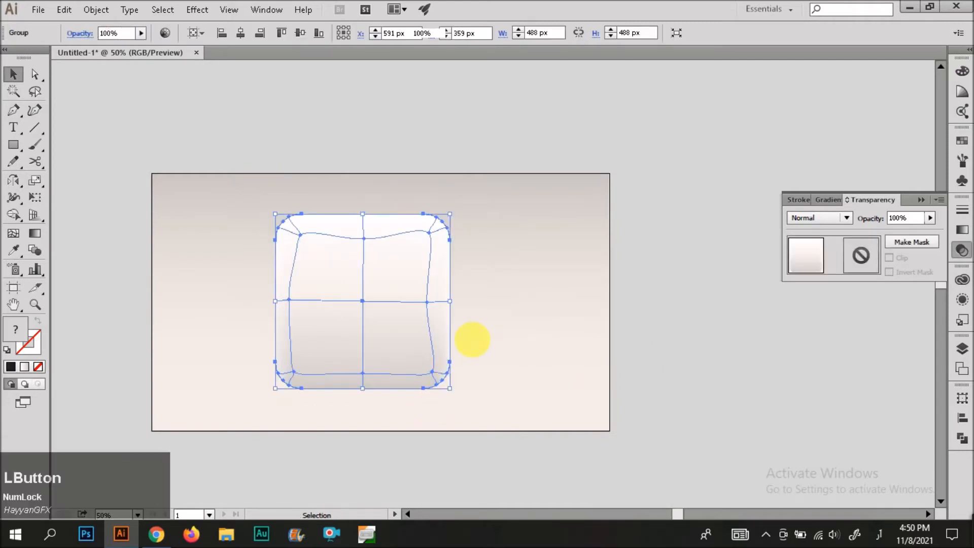
pyautogui.click(472, 338)
pyautogui.click(410, 337)
pyautogui.click(527, 345)
# Step: Draw a dark circle on the light rounded square, enlarge it and move it to the square's middle
pyautogui.scroll(1, 293, 290)
pyautogui.press('l')
pyautogui.moveTo(387, 305); pyautogui.dragTo(472, 317)
pyautogui.press('v')
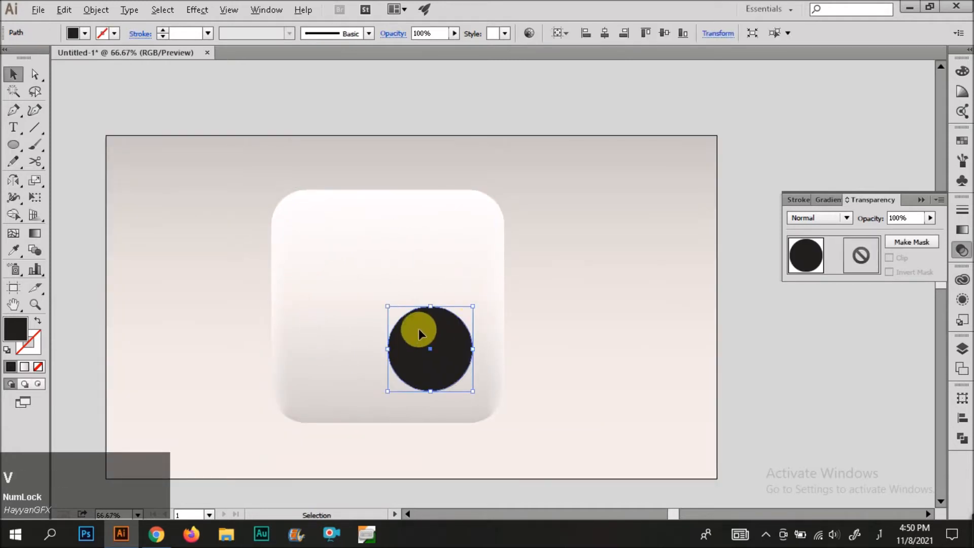
pyautogui.moveTo(388, 306); pyautogui.dragTo(333, 248)
pyautogui.moveTo(453, 335); pyautogui.dragTo(464, 309)
# Step: Align the circle to the rounded square's centre and adjust its size so it leaves a narrow margin
pyautogui.keyDown('shift'); pyautogui.click(492, 255); pyautogui.keyUp('shift')
pyautogui.click(241, 34)
pyautogui.click(424, 312)
pyautogui.moveTo(464, 307); pyautogui.dragTo(476, 316)
pyautogui.click(554, 321)
pyautogui.scroll(-1, 553, 319)
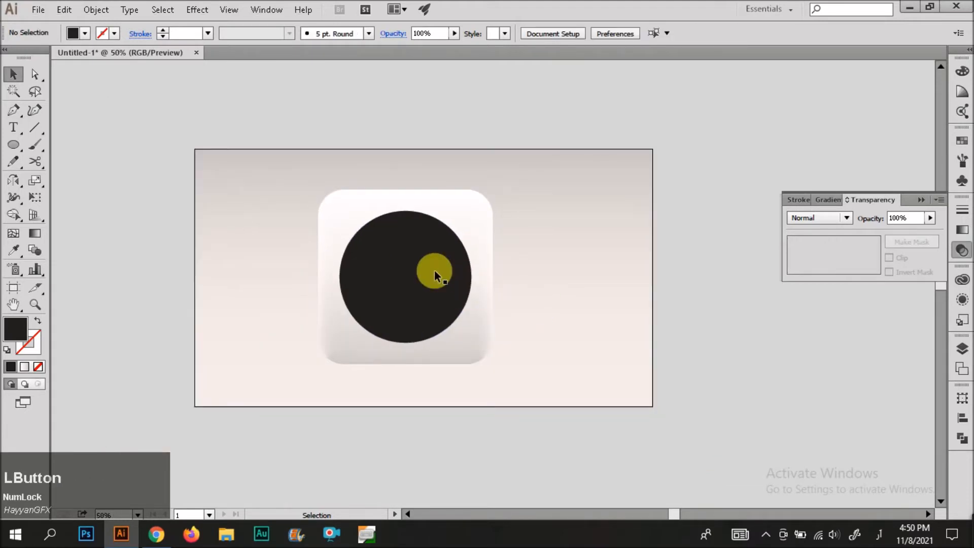
pyautogui.scroll(1, 456, 233)
pyautogui.click(448, 266)
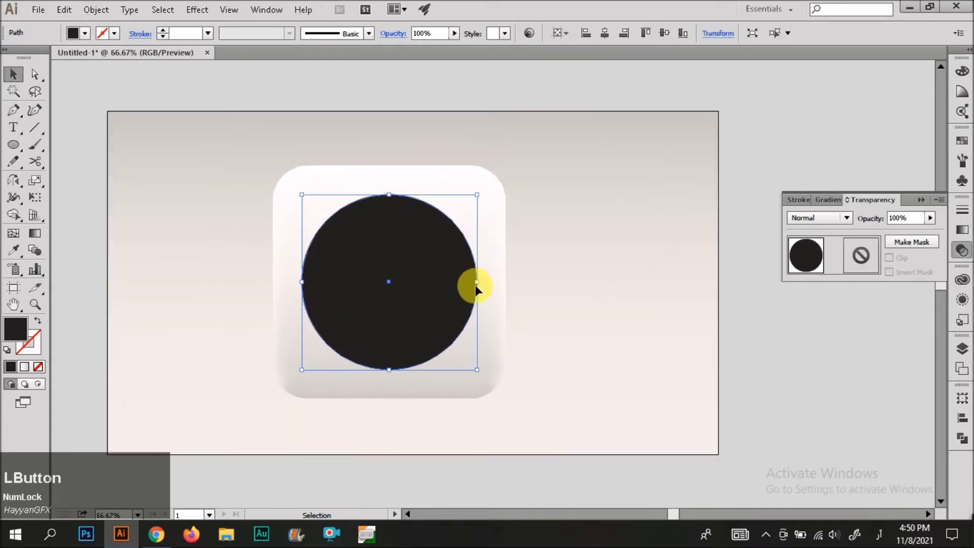
pyautogui.moveTo(481, 289); pyautogui.dragTo(479, 288)
pyautogui.click(522, 287)
# Step: Try to fill the circle with a colour sampled from the rounded square's edge
pyautogui.click(461, 284)
pyautogui.press('i')
pyautogui.click(490, 242)
pyautogui.press('v')
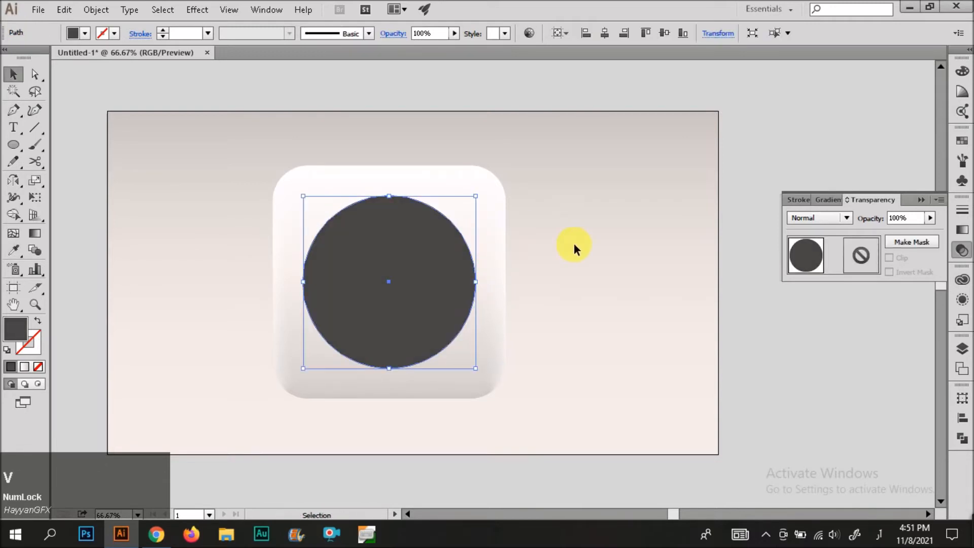
# Step: Fill the circle with the light linear gradient, running vertically from white above to grey below at -90°
pyautogui.click(820, 201)
pyautogui.click(839, 298)
pyautogui.press('g')
pyautogui.moveTo(382, 187); pyautogui.dragTo(391, 370)
pyautogui.press('v')
pyautogui.click(615, 380)
# Step: Duplicate the gradient circle in place and shrink the copy slightly toward its centre
pyautogui.click(436, 305)
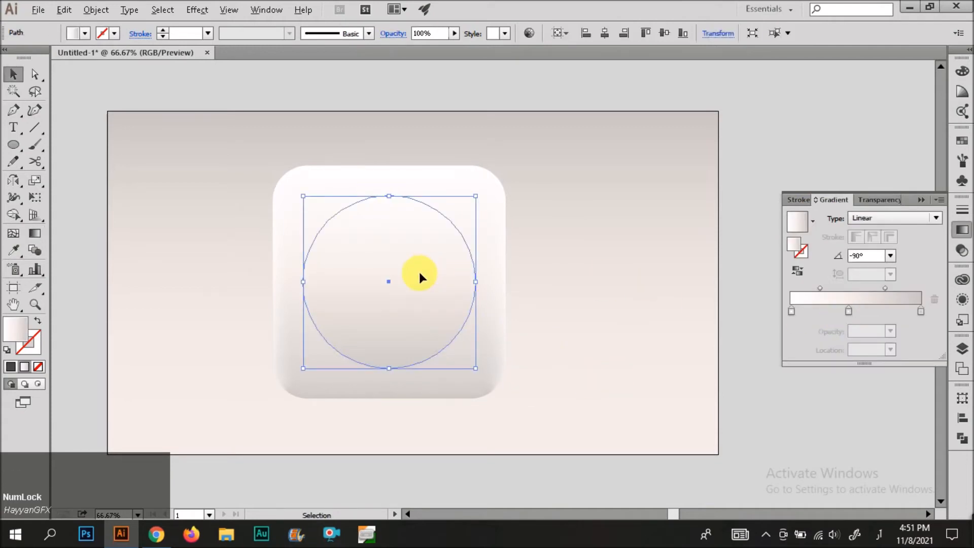
pyautogui.hotkey('ctrl', '1')
pyautogui.press('v')
pyautogui.scroll(4, 505, 289)
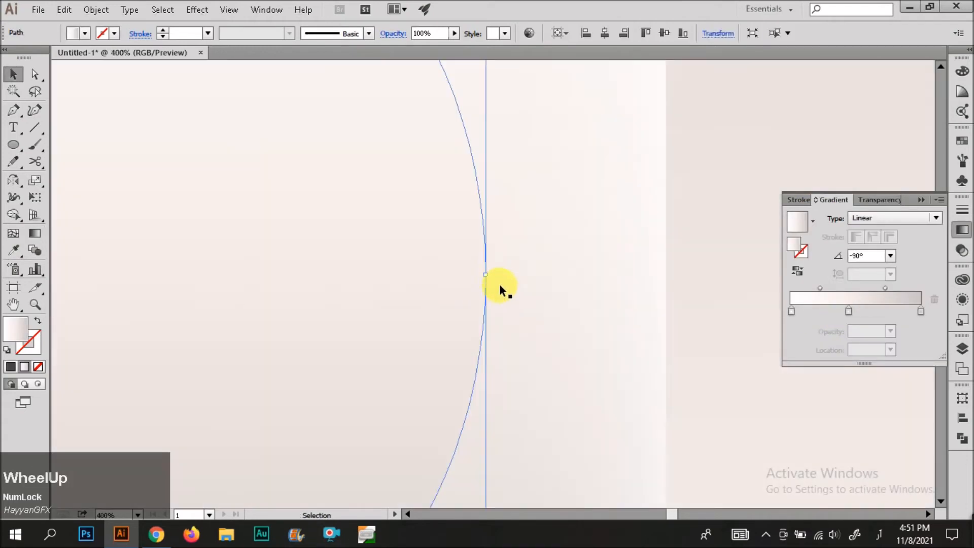
pyautogui.moveTo(492, 278); pyautogui.dragTo(481, 283)
pyautogui.scroll(-4, 559, 321)
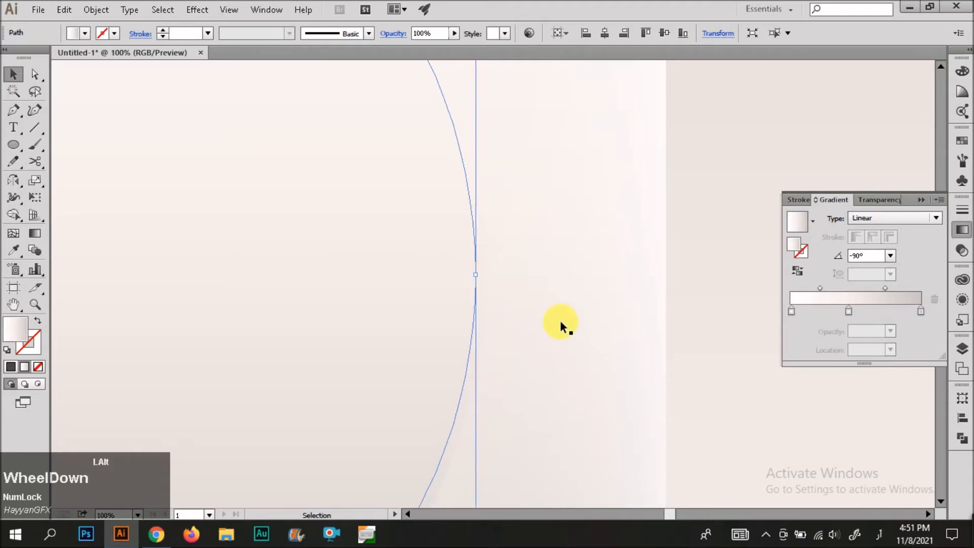
pyautogui.click(594, 299)
# Step: Redirect the outer circle's gradient diagonally, from white at its upper right to grey at its lower left
pyautogui.click(492, 206)
pyautogui.press('g')
pyautogui.moveTo(431, 463); pyautogui.dragTo(384, 153)
pyautogui.moveTo(534, 146); pyautogui.dragTo(281, 492)
pyautogui.press('v')
pyautogui.click(591, 357)
# Step: Select the inner circle and shrink it slightly toward its centre
pyautogui.click(505, 297)
pyautogui.scroll(2, 513, 296)
pyautogui.press('v')
pyautogui.scroll(4, 548, 307)
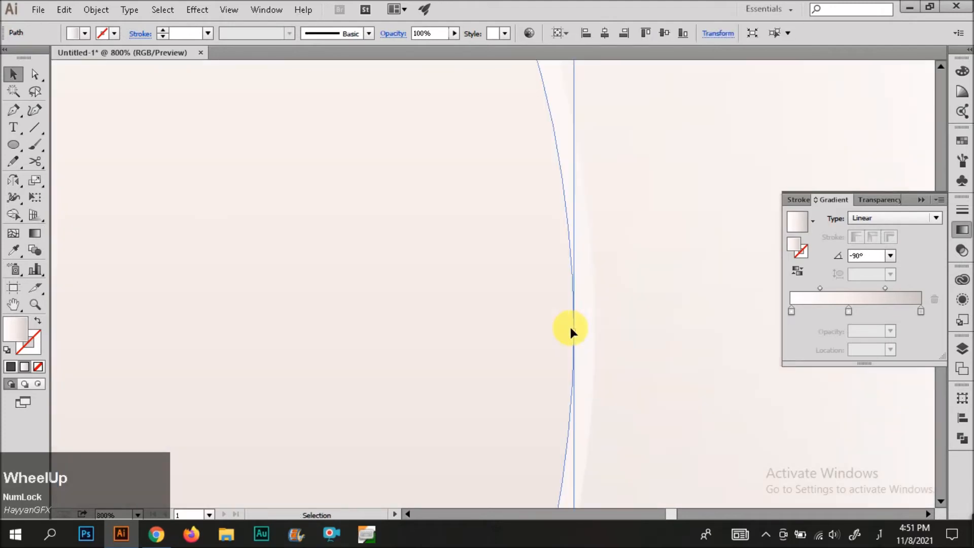
pyautogui.moveTo(566, 348); pyautogui.dragTo(571, 342)
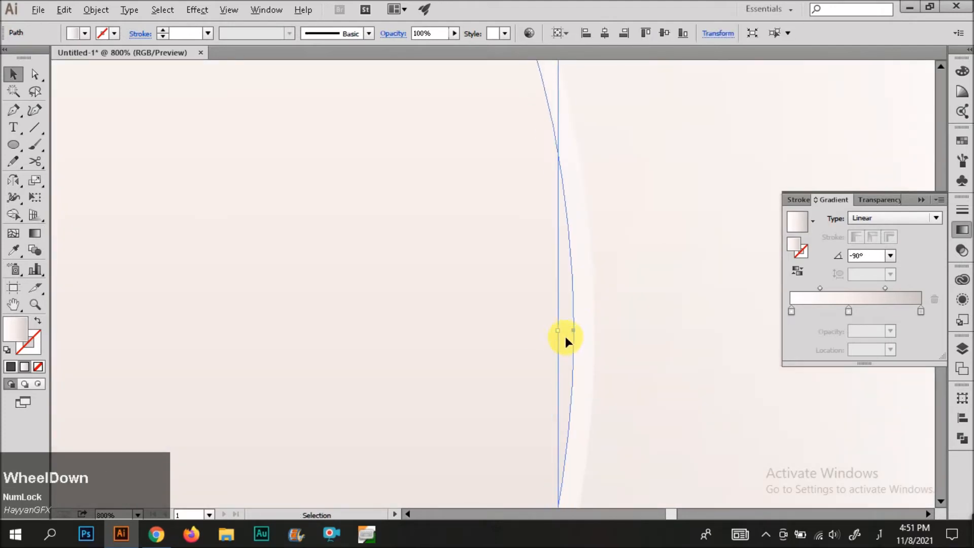
pyautogui.scroll(-3, 562, 335)
# Step: Redirect the selected circle's gradient diagonally from upper left to lower right, at an angle of -39.4°
pyautogui.press('g')
pyautogui.scroll(-1, 705, 327)
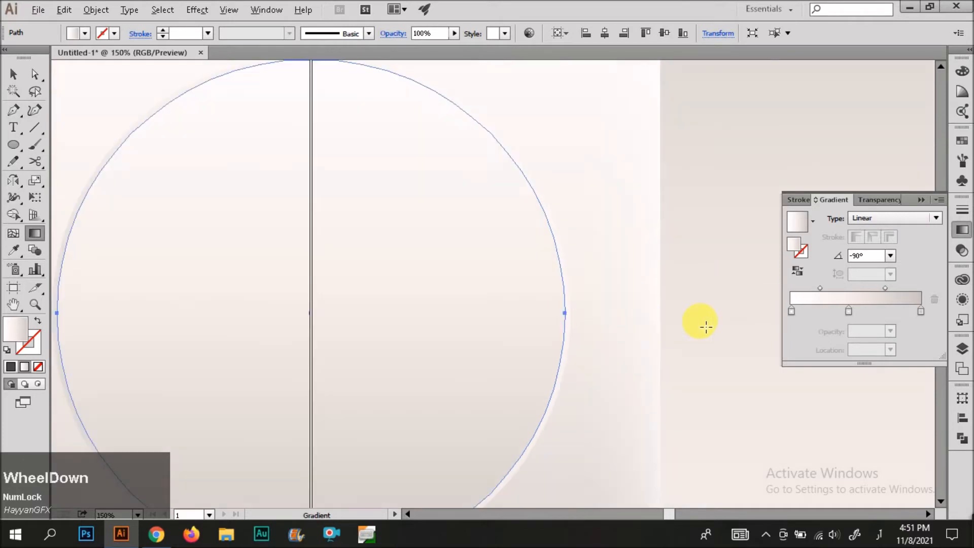
pyautogui.scroll(-1, 467, 273)
pyautogui.moveTo(237, 156); pyautogui.dragTo(640, 479)
pyautogui.press('v')
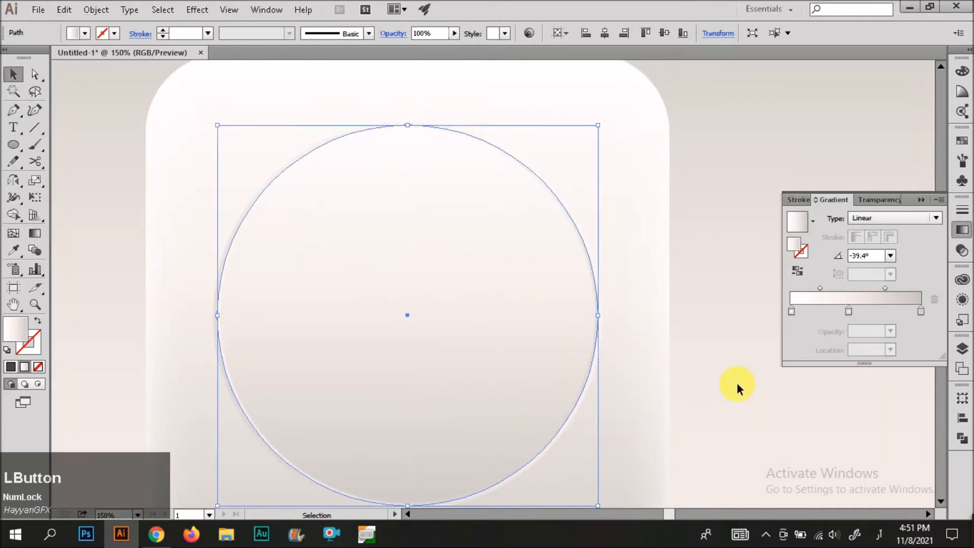
# Step: Collapse the gradient settings and review the layered circles on the icon from several zoom levels
pyautogui.click(737, 384)
pyautogui.scroll(-1, 491, 263)
pyautogui.click(412, 273)
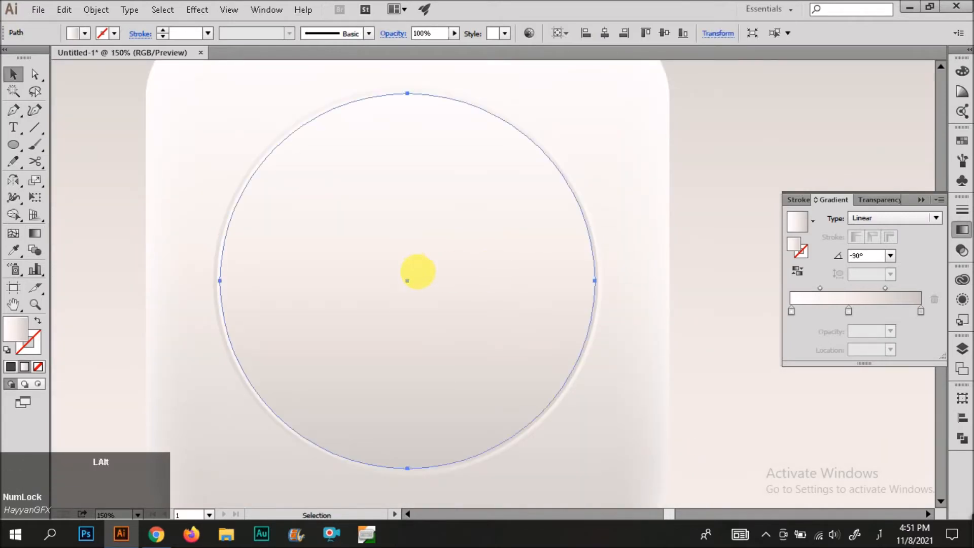
pyautogui.scroll(-1, 751, 324)
pyautogui.click(920, 199)
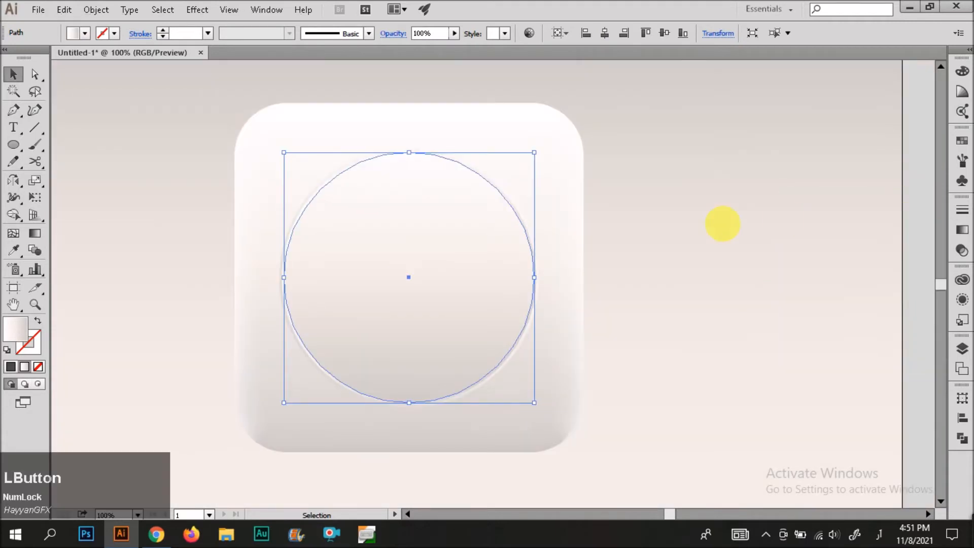
pyautogui.click(604, 320)
pyautogui.scroll(-1, 670, 334)
pyautogui.scroll(1, 507, 279)
pyautogui.scroll(-1, 476, 277)
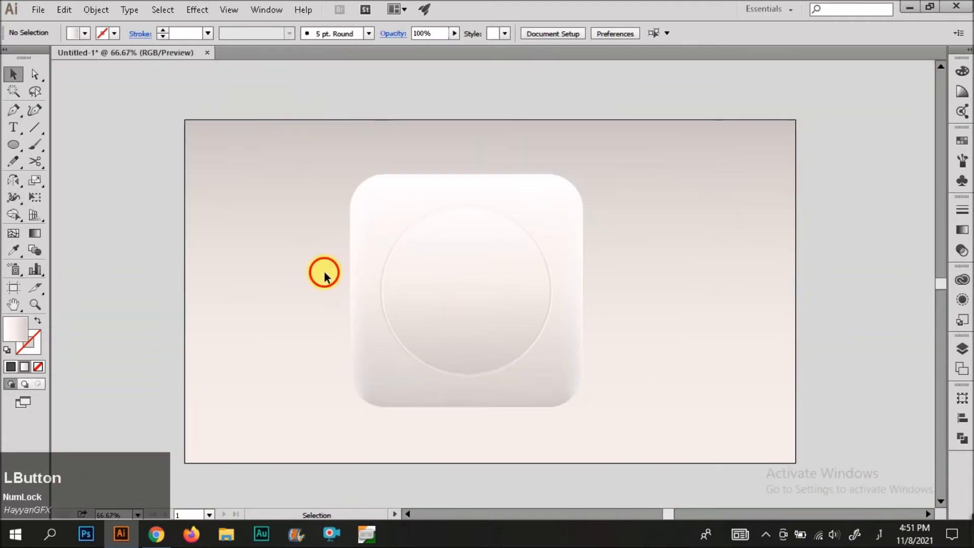
# Step: Try redirecting the inner circle's gradient almost straight down, from above its top edge to below its bottom edge
pyautogui.click(479, 311)
pyautogui.press('g')
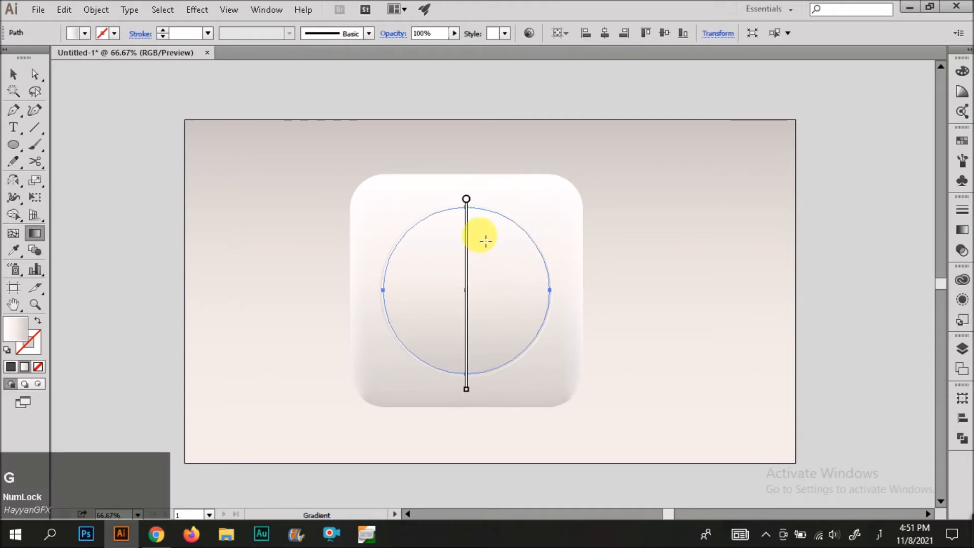
pyautogui.scroll(-1, 457, 178)
pyautogui.moveTo(457, 129); pyautogui.dragTo(470, 399)
pyautogui.press('v')
pyautogui.click(571, 300)
pyautogui.click(485, 264)
pyautogui.press('g')
pyautogui.moveTo(430, 154); pyautogui.dragTo(431, 352)
pyautogui.press('v')
pyautogui.click(484, 259)
pyautogui.press('g')
pyautogui.press('v')
pyautogui.click(565, 329)
# Step: Redirect the inner circle's gradient downward with a slight slant, from its upper left to its bottom
pyautogui.click(487, 263)
pyautogui.press('g')
pyautogui.moveTo(430, 165); pyautogui.dragTo(460, 367)
pyautogui.press('v')
pyautogui.click(588, 312)
pyautogui.click(483, 276)
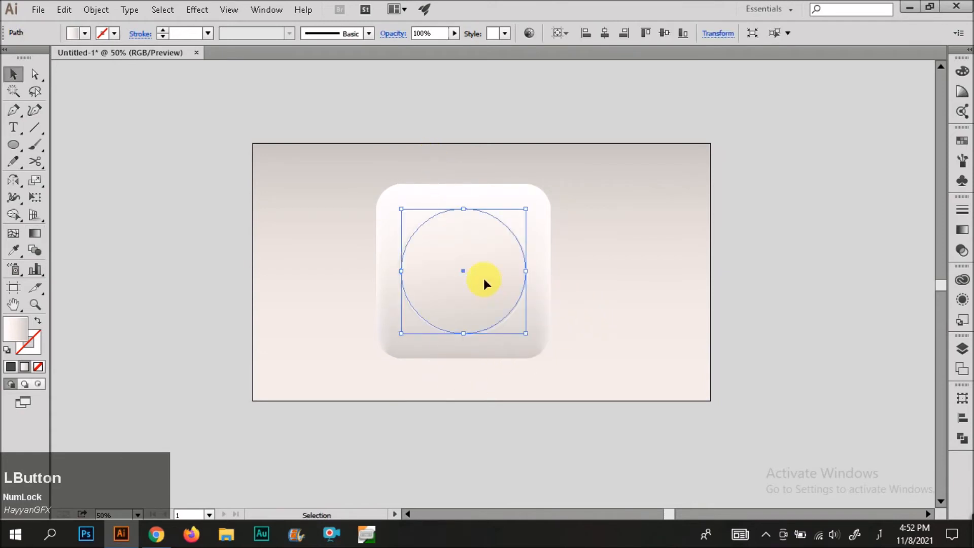
# Step: Duplicate the circle in place and enlarge the copy around its centre so it extends past the existing rings
pyautogui.scroll(1, 487, 278)
pyautogui.click(632, 297)
pyautogui.scroll(1, 512, 257)
pyautogui.click(512, 256)
pyautogui.press('v')
pyautogui.moveTo(558, 276); pyautogui.dragTo(579, 282)
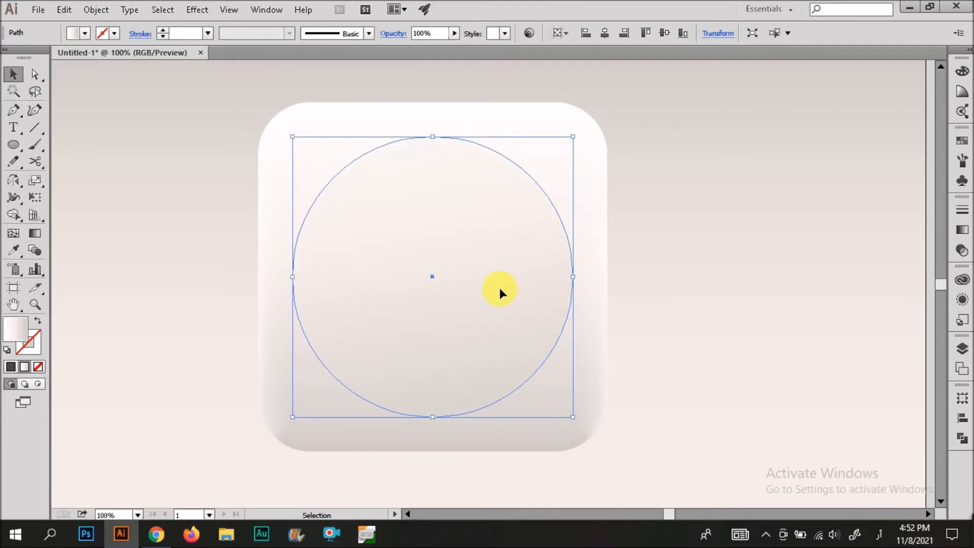
# Step: Apply an edge-softening effect to the enlarged circle copy
pyautogui.click(199, 9)
pyautogui.moveTo(264, 173)
pyautogui.click(390, 189)
pyautogui.doubleClick(593, 245)
pyautogui.click(619, 278)
# Step: Enlarge the softened circle a little more around its centre and send it behind the smaller circles
pyautogui.press('v')
pyautogui.moveTo(573, 277)
pyautogui.mouseDown()
pyautogui.moveTo(593, 277)
pyautogui.moveTo(587, 272)
pyautogui.mouseUp()
pyautogui.press('ctrl')
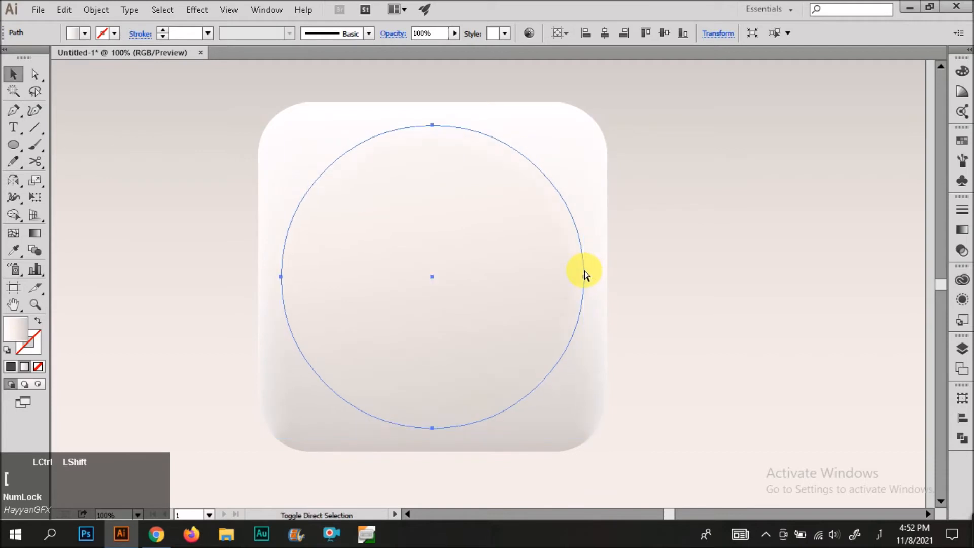
pyautogui.click(619, 300)
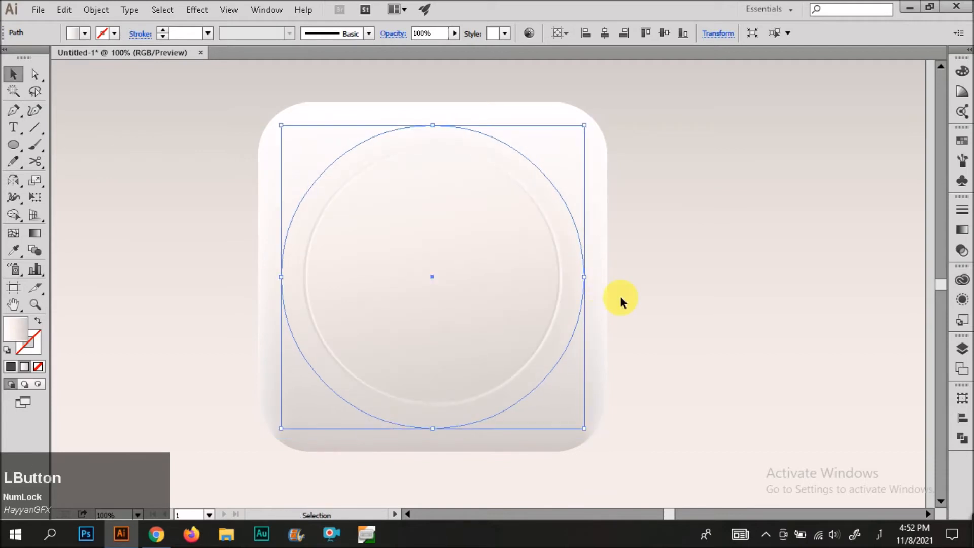
pyautogui.click(568, 306)
pyautogui.click(650, 282)
pyautogui.click(575, 284)
pyautogui.click(489, 78)
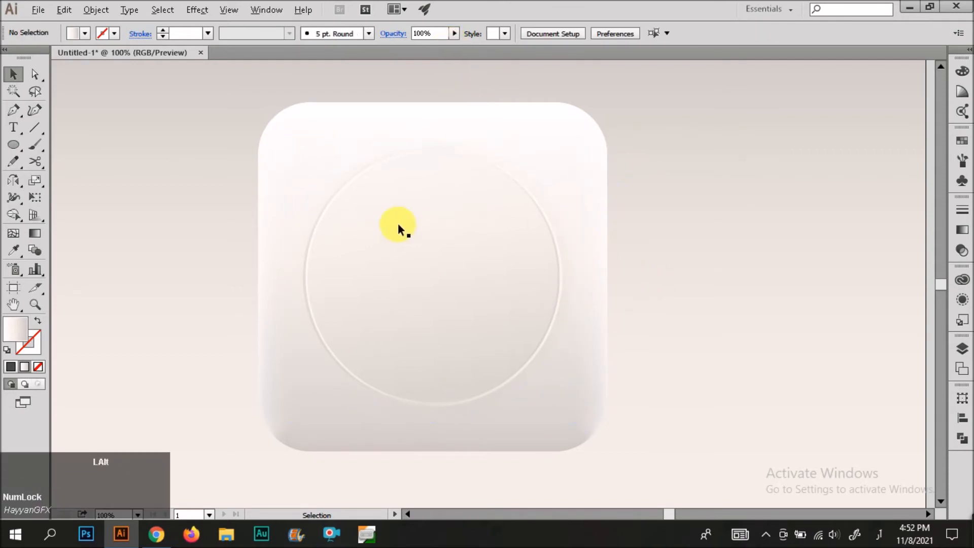
# Step: Set the softened circle's blending mode to Overlay
pyautogui.scroll(-1, 398, 228)
pyautogui.keyDown('ctrl'); pyautogui.click(495, 206); pyautogui.keyUp('ctrl')
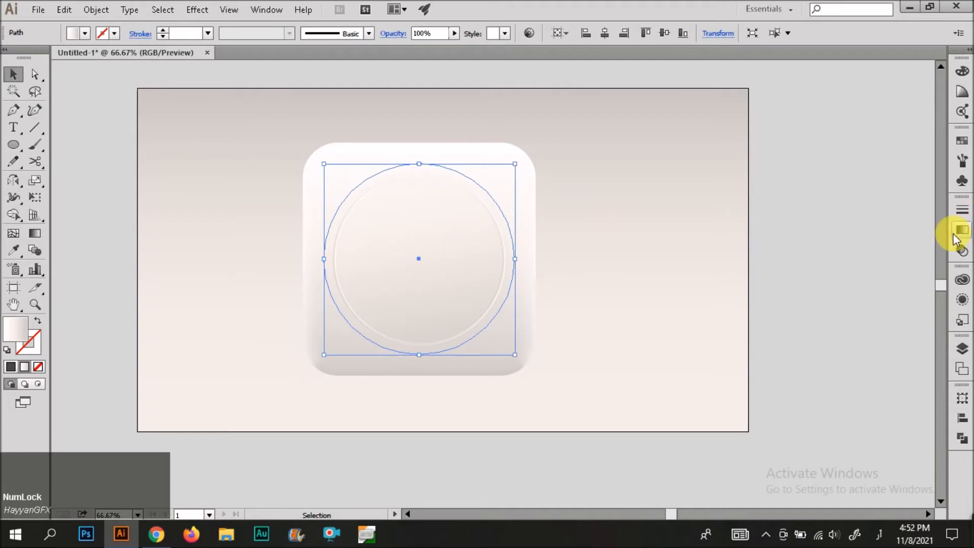
pyautogui.click(961, 249)
pyautogui.click(822, 217)
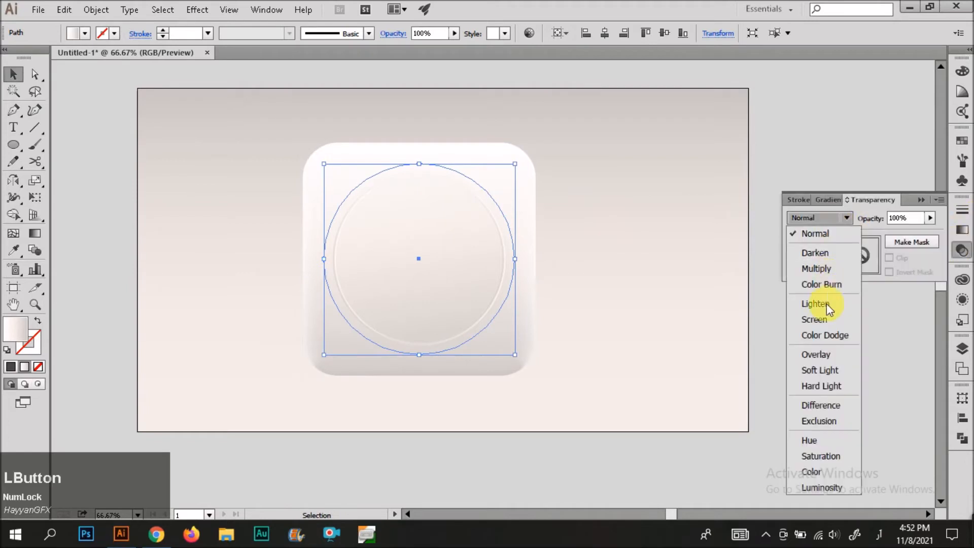
pyautogui.click(818, 355)
pyautogui.click(797, 344)
pyautogui.scroll(-1, 414, 197)
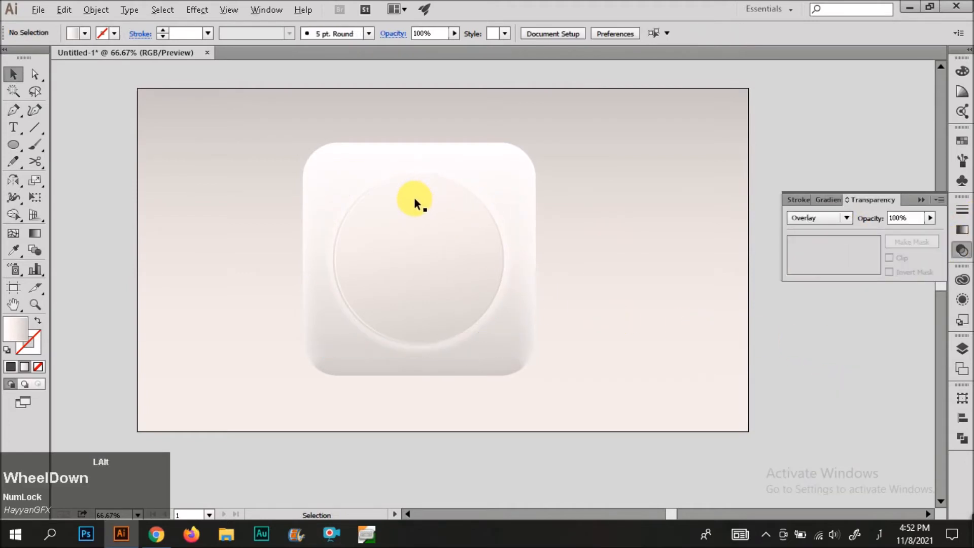
pyautogui.scroll(1, 425, 185)
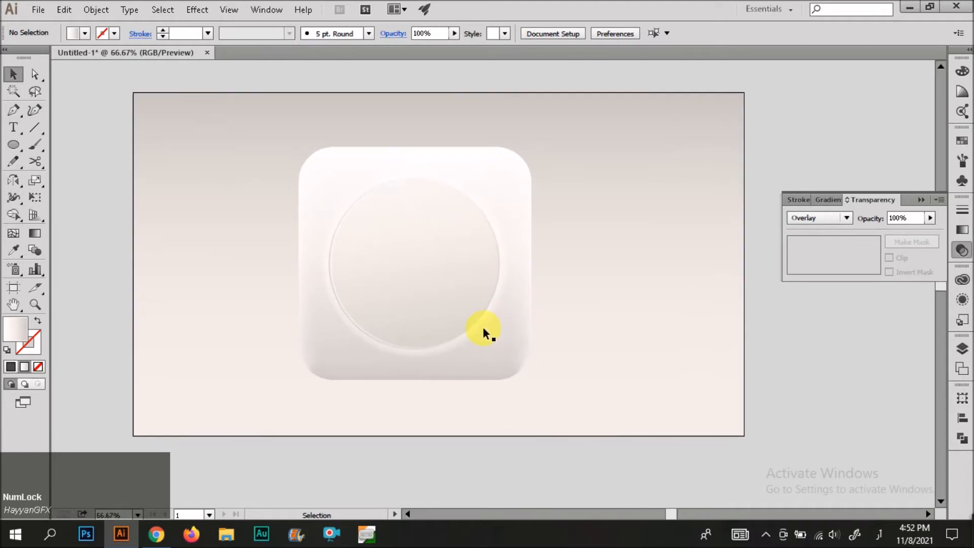
pyautogui.scroll(1, 461, 258)
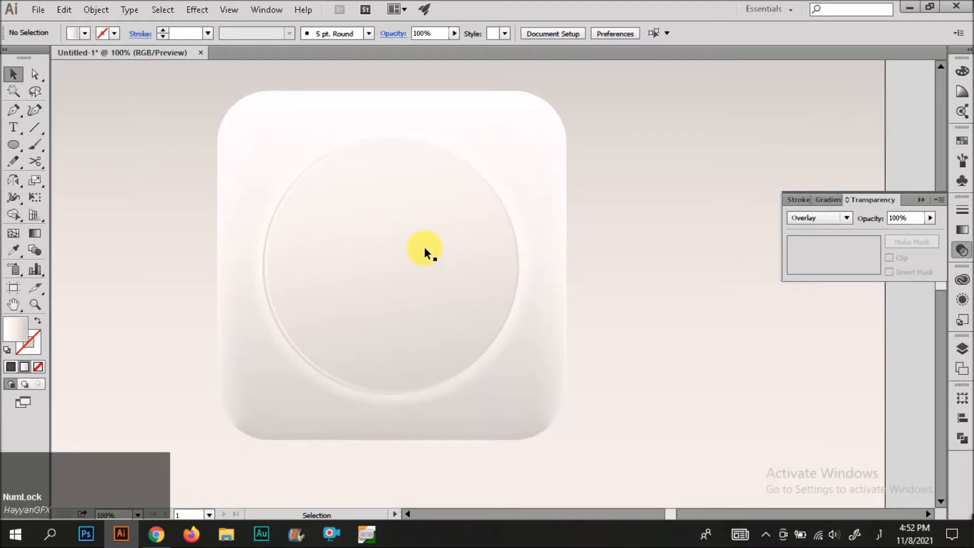
pyautogui.scroll(-2, 310, 268)
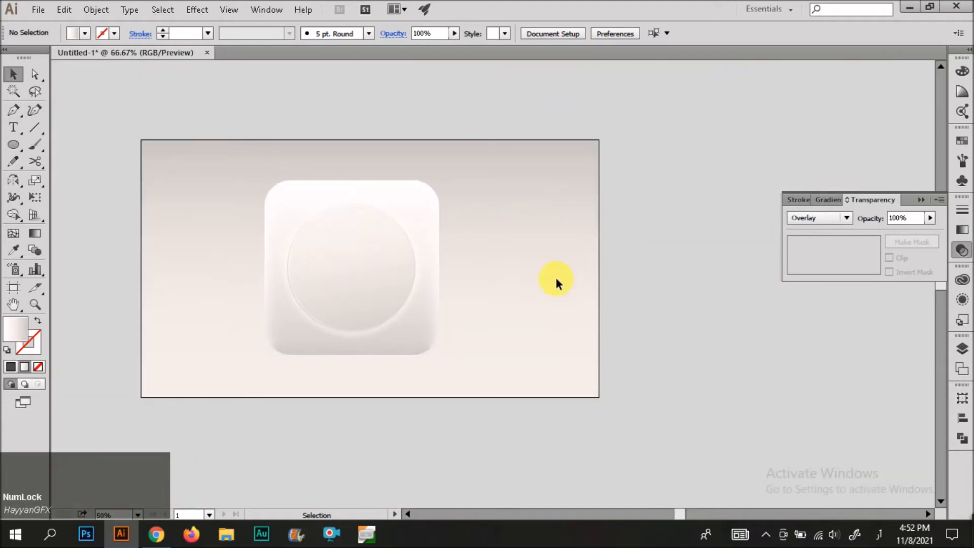
# Step: Draw a tall rectangle beside the icon, fully rounded into a pill shape, and extend it slightly upward
pyautogui.scroll(2, 556, 279)
pyautogui.press('m')
pyautogui.moveTo(462, 161); pyautogui.dragTo(550, 315)
pyautogui.press('v')
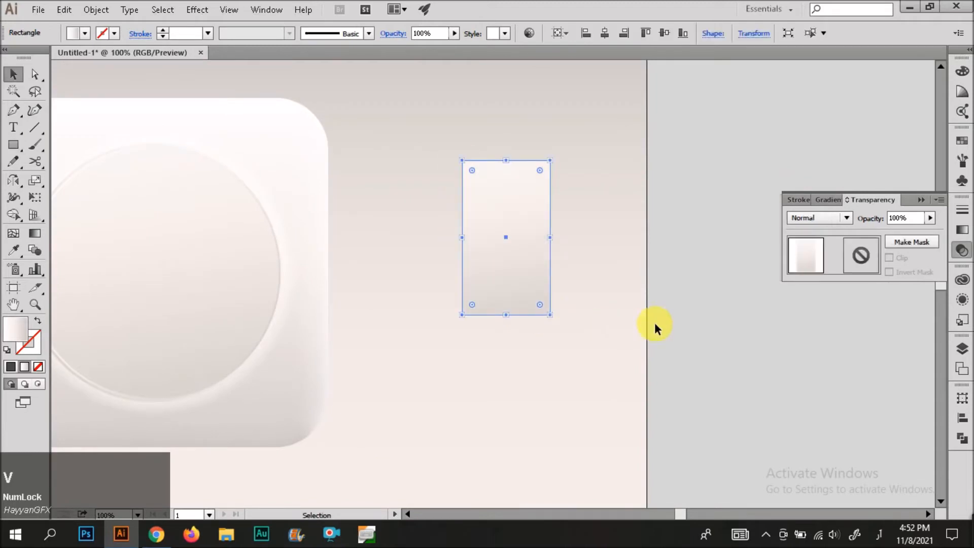
pyautogui.moveTo(482, 182); pyautogui.dragTo(507, 202)
pyautogui.click(665, 315)
pyautogui.click(516, 236)
pyautogui.moveTo(507, 160); pyautogui.dragTo(507, 147)
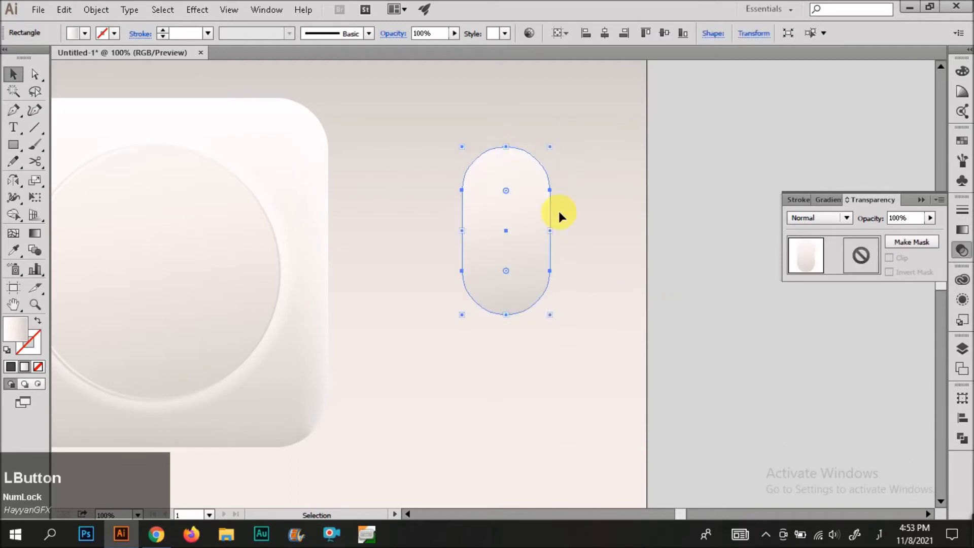
# Step: Replace the pill's gradient fill with a solid light pink, starting from a red swatch
pyautogui.click(653, 266)
pyautogui.click(510, 255)
pyautogui.click(75, 33)
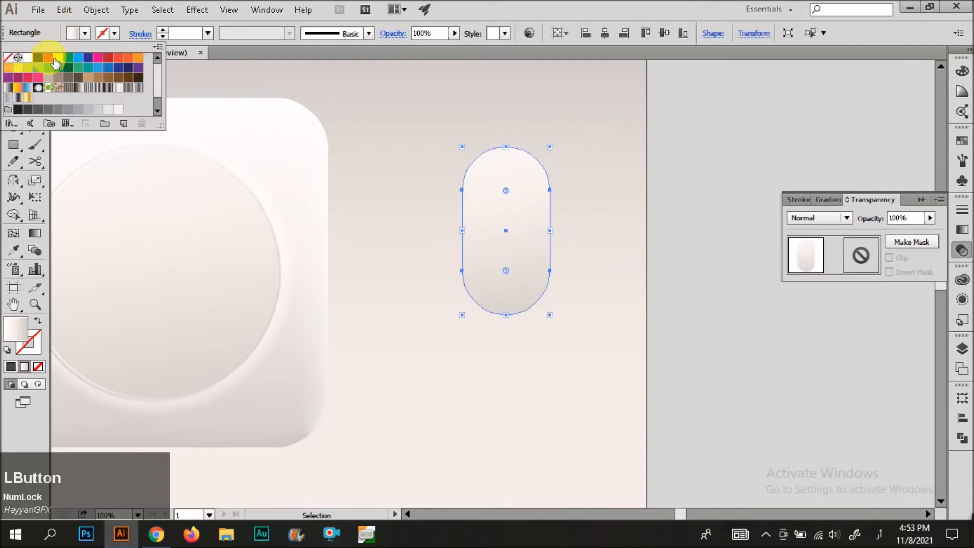
pyautogui.click(154, 125)
pyautogui.press('v')
pyautogui.click(655, 292)
pyautogui.doubleClick(16, 327)
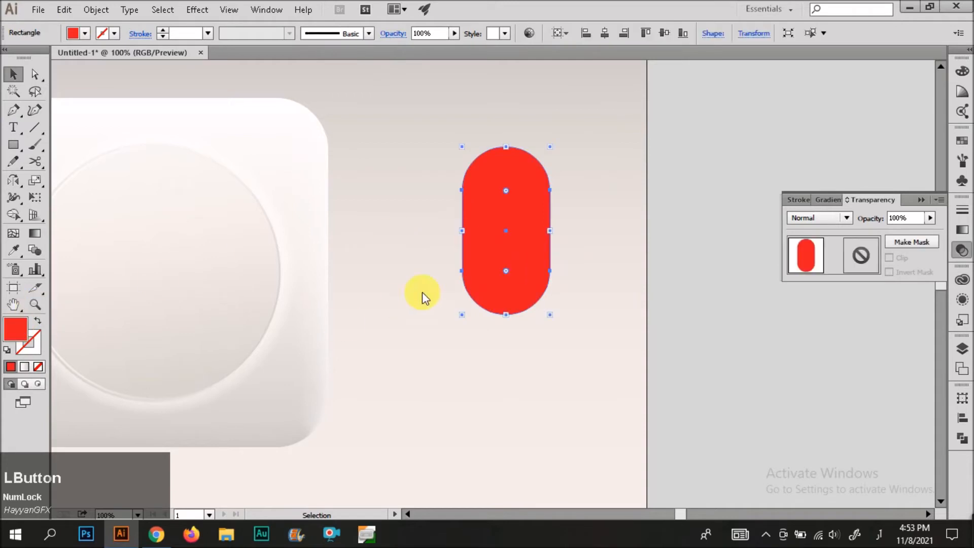
pyautogui.click(502, 192)
pyautogui.moveTo(393, 183); pyautogui.dragTo(406, 211)
pyautogui.click(504, 208)
pyautogui.moveTo(504, 208); pyautogui.dragTo(506, 187)
pyautogui.moveTo(426, 180)
pyautogui.mouseDown()
pyautogui.moveTo(361, 174)
pyautogui.moveTo(340, 188)
pyautogui.moveTo(400, 183)
pyautogui.moveTo(350, 178)
pyautogui.mouseUp()
pyautogui.click(625, 180)
pyautogui.press('v')
pyautogui.click(495, 263)
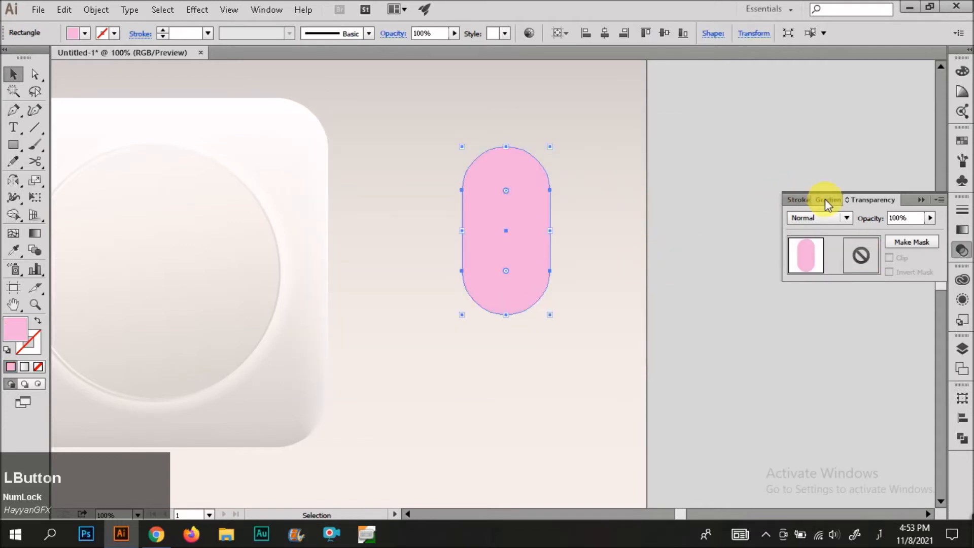
# Step: Fill the pill with a linear gradient from white through light pink to a slightly darker pink
pyautogui.click(830, 199)
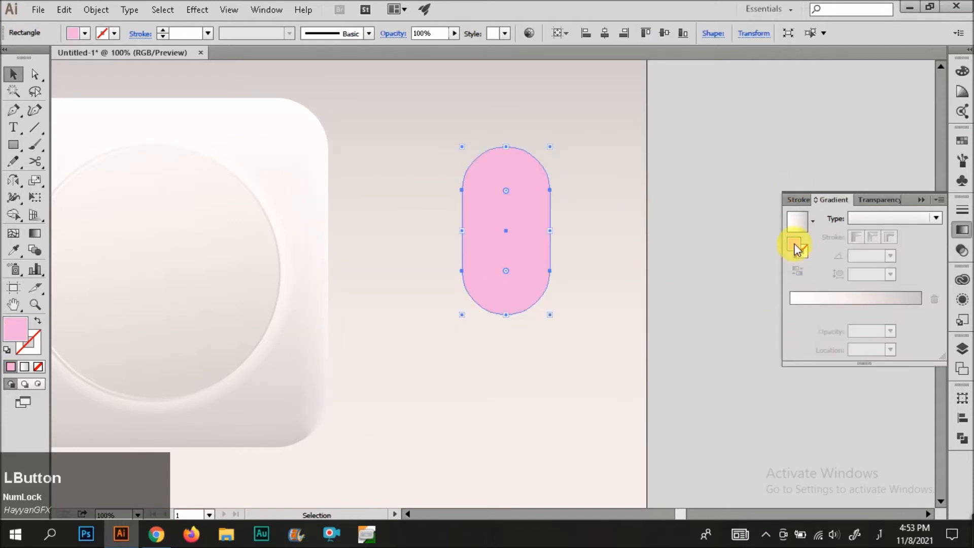
pyautogui.click(848, 311)
pyautogui.click(798, 313)
pyautogui.moveTo(791, 311); pyautogui.dragTo(791, 332)
pyautogui.click(799, 312)
pyautogui.click(872, 313)
pyautogui.moveTo(920, 311); pyautogui.dragTo(873, 314)
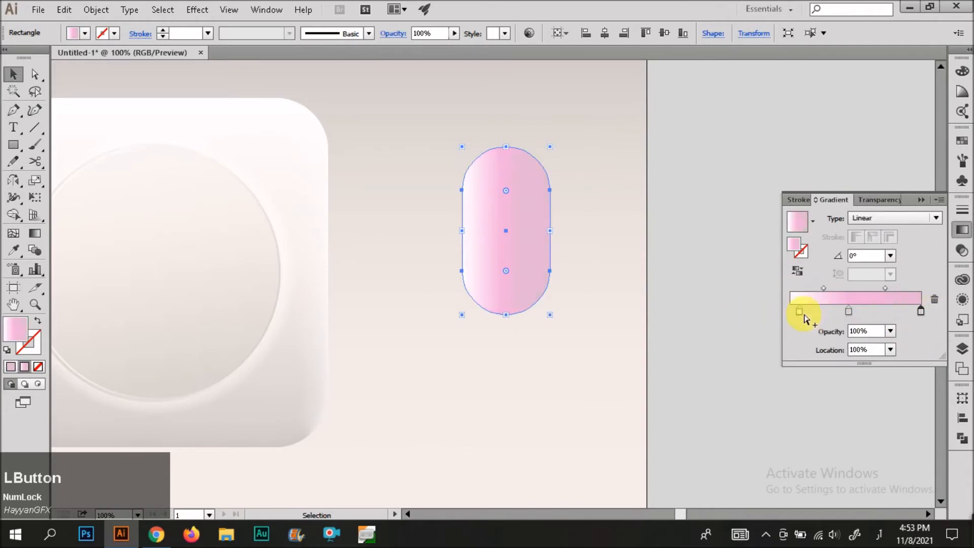
# Step: Redirect the pill's gradient diagonally from upper left to lower right, at an angle of -56.9°
pyautogui.press('g')
pyautogui.moveTo(455, 135); pyautogui.dragTo(555, 321)
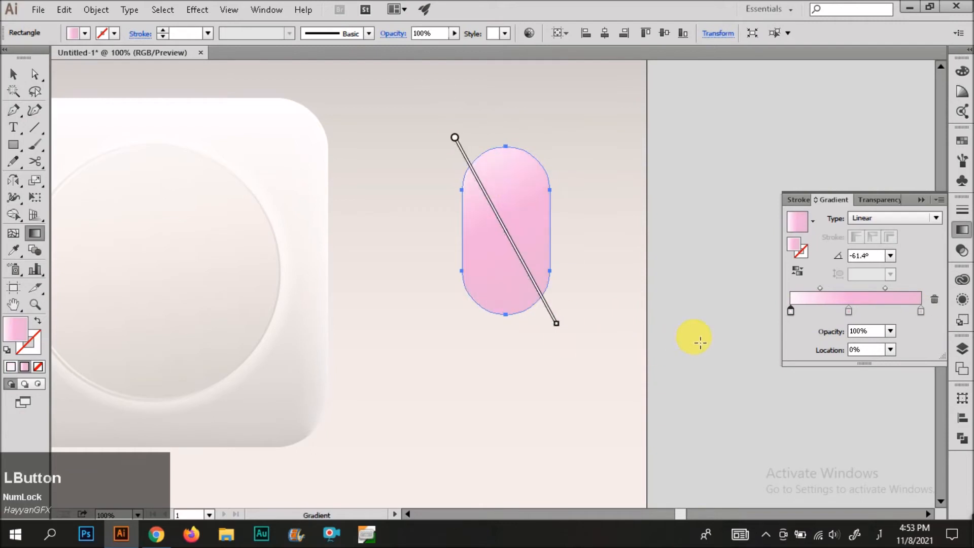
pyautogui.moveTo(435, 136); pyautogui.dragTo(553, 318)
pyautogui.press('v')
pyautogui.click(599, 295)
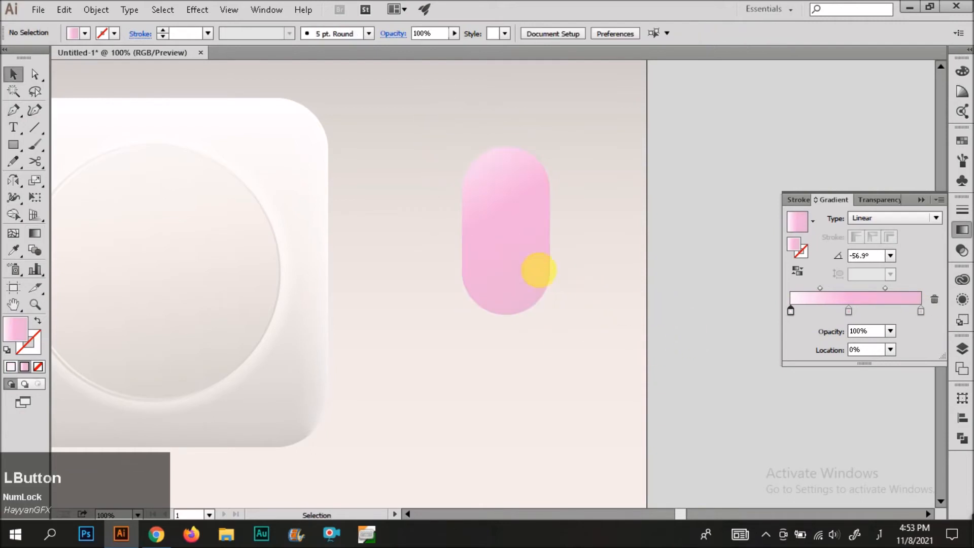
# Step: Duplicate the pink pill, enlarge the copy around its centre and place it behind the original
pyautogui.keyDown('ctrl'); pyautogui.click(517, 261); pyautogui.keyUp('ctrl')
pyautogui.moveTo(547, 318); pyautogui.dragTo(577, 341)
pyautogui.hotkey('ctrl', 'shift', '[')
pyautogui.hotkey('ctrl', ']')
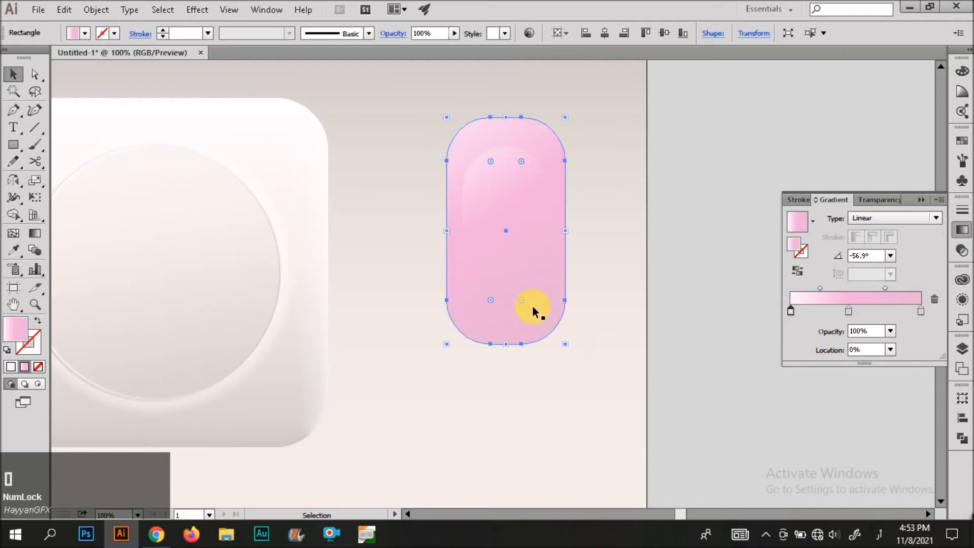
# Step: Try redirecting the outer pill's gradient diagonally from its lower right towards its upper left, at 135°
pyautogui.press('g')
pyautogui.moveTo(592, 302); pyautogui.dragTo(496, 230)
pyautogui.press('v')
pyautogui.click(573, 345)
pyautogui.click(547, 310)
pyautogui.press('g')
pyautogui.moveTo(524, 305); pyautogui.dragTo(519, 301)
pyautogui.press('v')
pyautogui.click(557, 343)
pyautogui.click(521, 299)
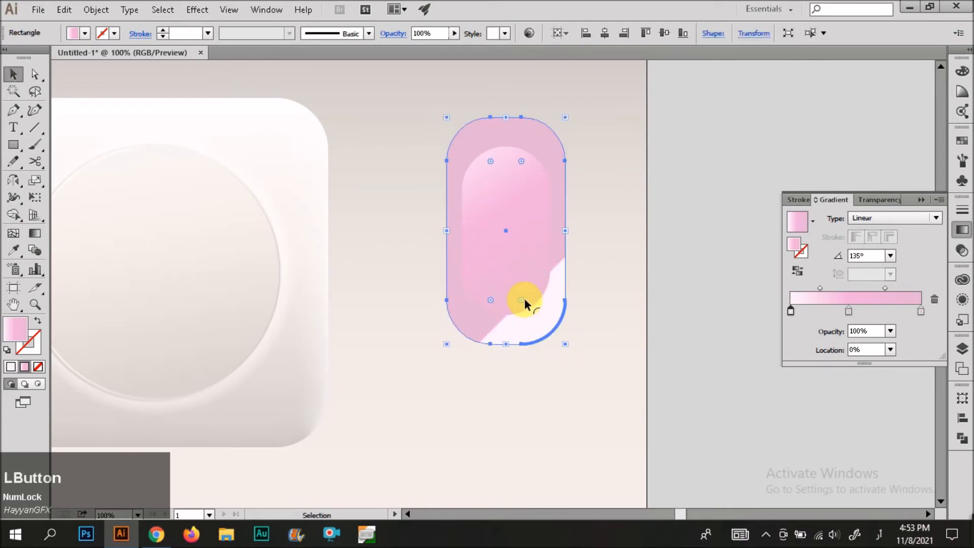
# Step: Turn the outer pill into a fully rounded outline with no fill and a 3 pt black stroke
pyautogui.click(630, 332)
pyautogui.moveTo(517, 330); pyautogui.dragTo(517, 325)
pyautogui.press('/')
pyautogui.click(163, 30)
pyautogui.click(163, 30)
pyautogui.click(163, 30)
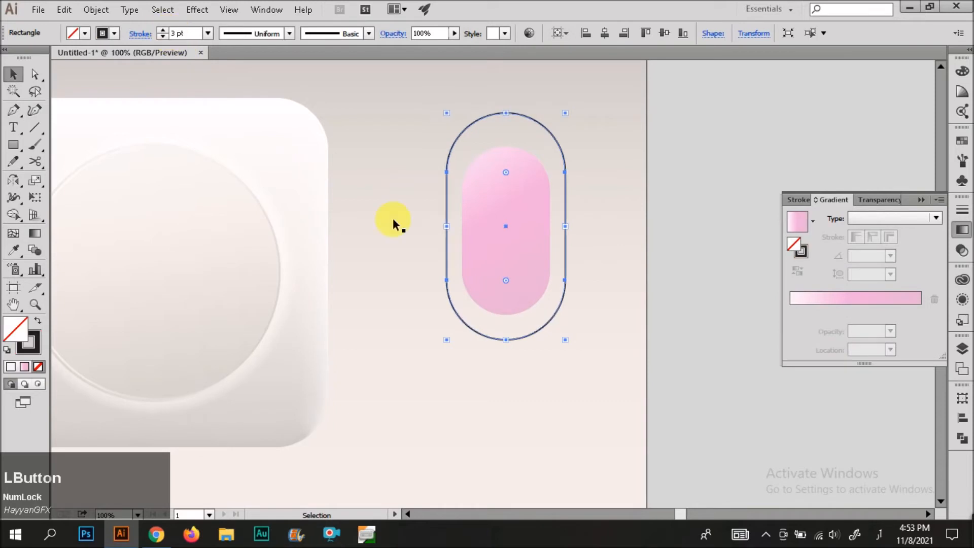
# Step: Nudge the black outline upward relative to the pink pill
pyautogui.click(622, 331)
pyautogui.scroll(3, 550, 331)
pyautogui.click(497, 334)
pyautogui.press('Up')
pyautogui.press('Up')
pyautogui.press('Up')
pyautogui.press('Up')
pyautogui.press('Up')
pyautogui.press('Up')
pyautogui.press('Up')
pyautogui.press('Up')
pyautogui.press('Up')
pyautogui.press('Up')
pyautogui.click(504, 354)
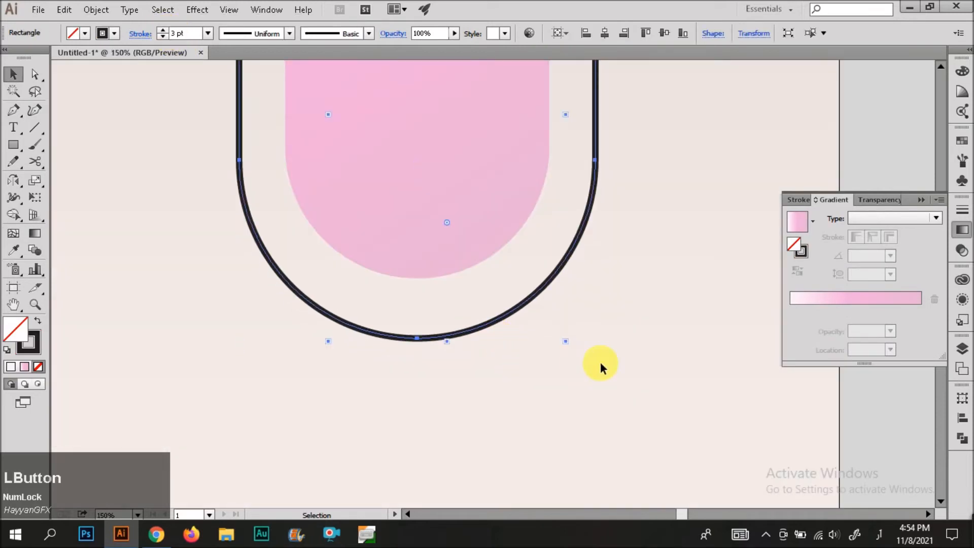
# Step: Thicken the outline's stroke to 7 pt and shift the outline slightly further up around the pill
pyautogui.scroll(-2, 507, 347)
pyautogui.click(516, 329)
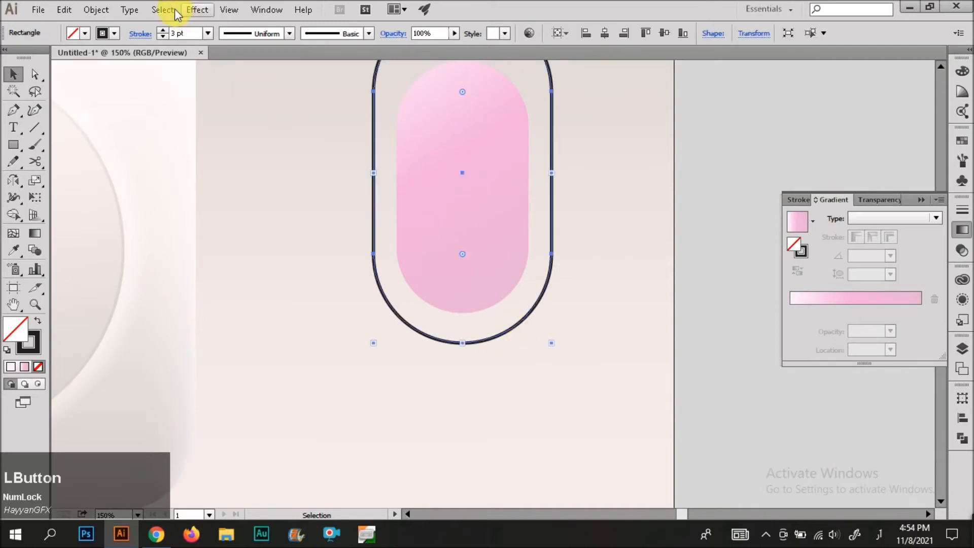
pyautogui.click(163, 30)
pyautogui.click(162, 31)
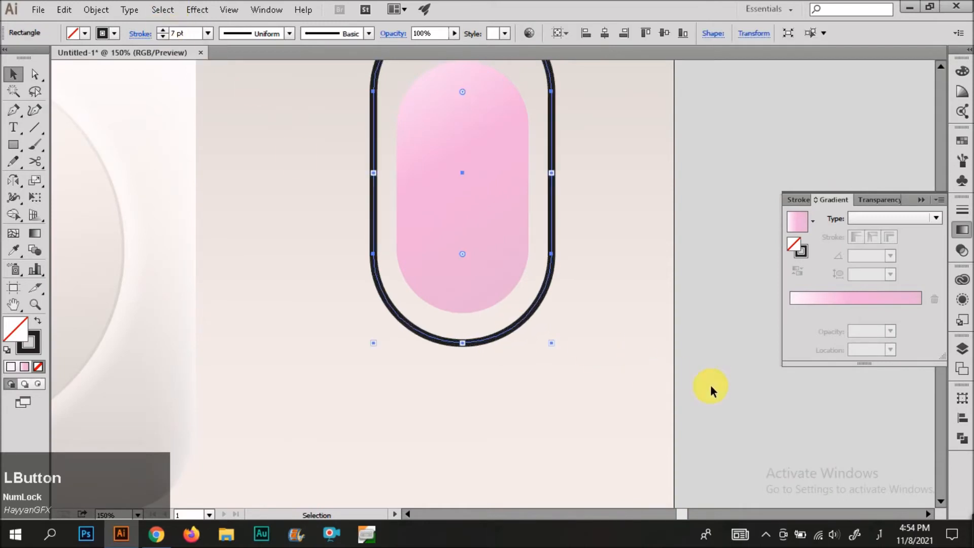
pyautogui.click(710, 384)
pyautogui.scroll(-2, 696, 388)
pyautogui.click(572, 225)
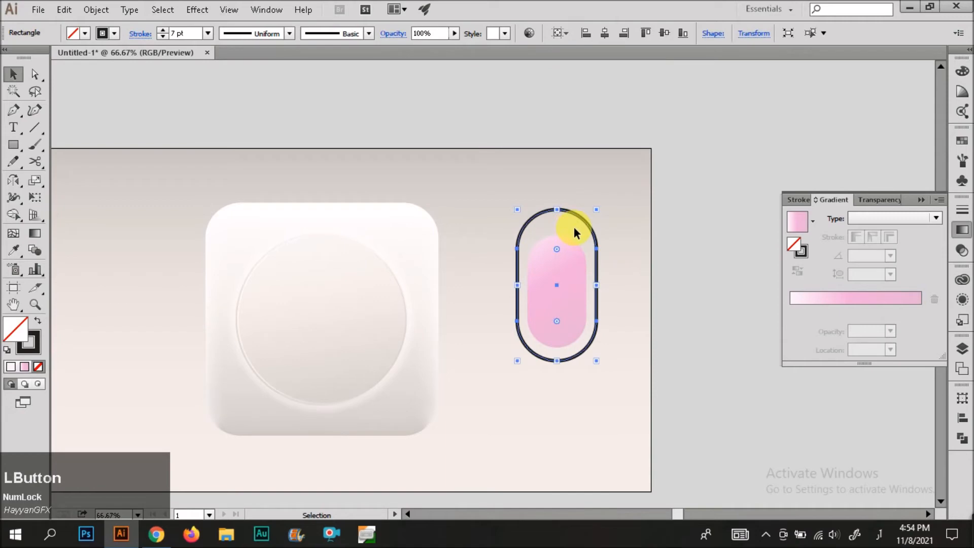
pyautogui.click(587, 337)
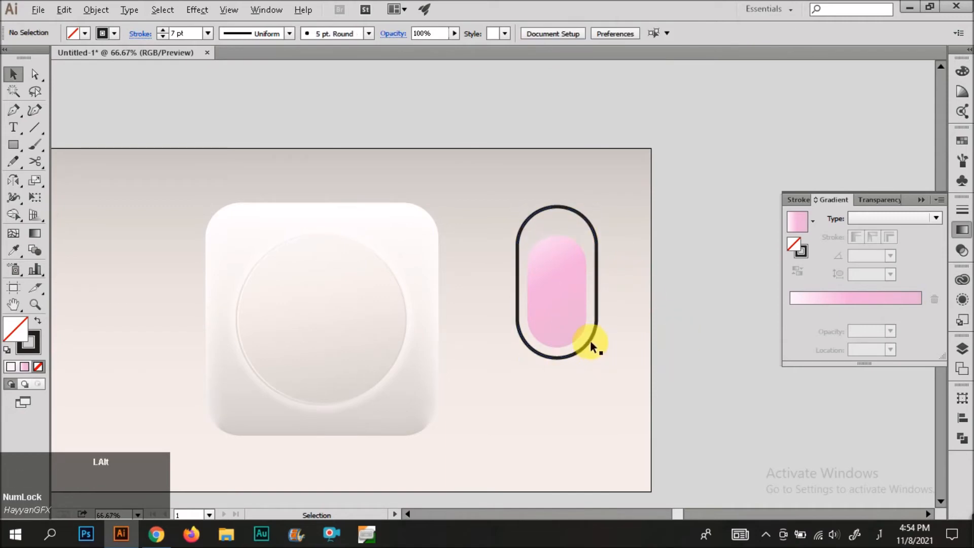
# Step: Expand the outline's fill and stroke into a filled shape
pyautogui.scroll(2, 583, 341)
pyautogui.click(586, 350)
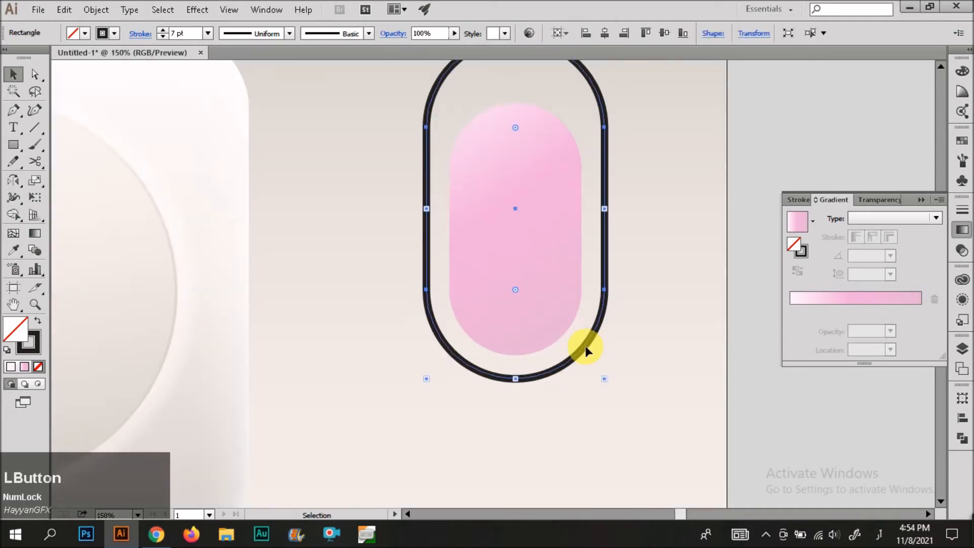
pyautogui.click(106, 9)
pyautogui.click(115, 161)
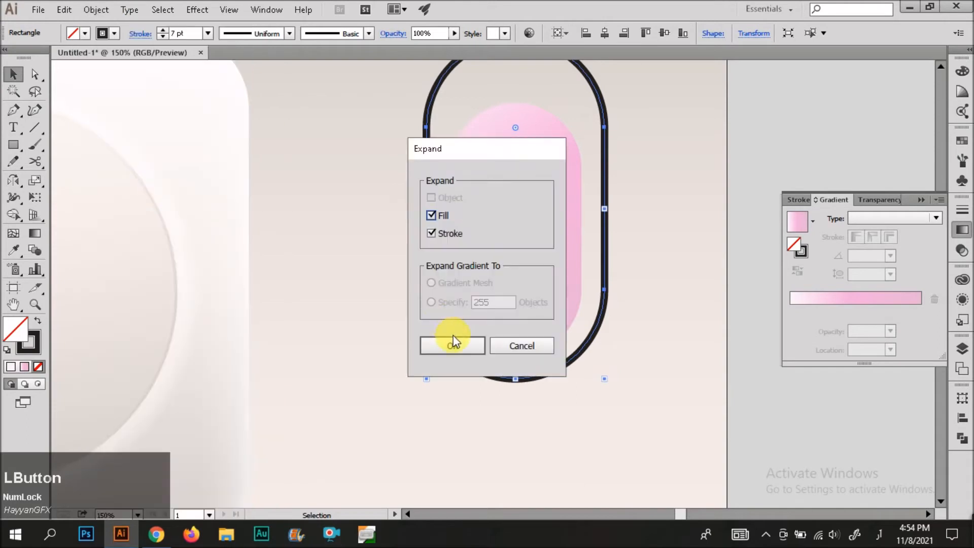
pyautogui.click(453, 342)
# Step: Draw a rectangle over the outline's upper part and cut that part away with the Shape Builder, leaving a U-shaped holder
pyautogui.press('m')
pyautogui.moveTo(364, 187)
pyautogui.mouseDown()
pyautogui.moveTo(556, 252)
pyautogui.moveTo(661, 235)
pyautogui.moveTo(415, 215)
pyautogui.moveTo(619, 156)
pyautogui.moveTo(637, 169)
pyautogui.mouseUp()
pyautogui.press('v')
pyautogui.keyDown('shift'); pyautogui.click(604, 159); pyautogui.keyUp('shift')
pyautogui.hotkey('shift', 'm')
pyautogui.press('v')
pyautogui.click(637, 169)
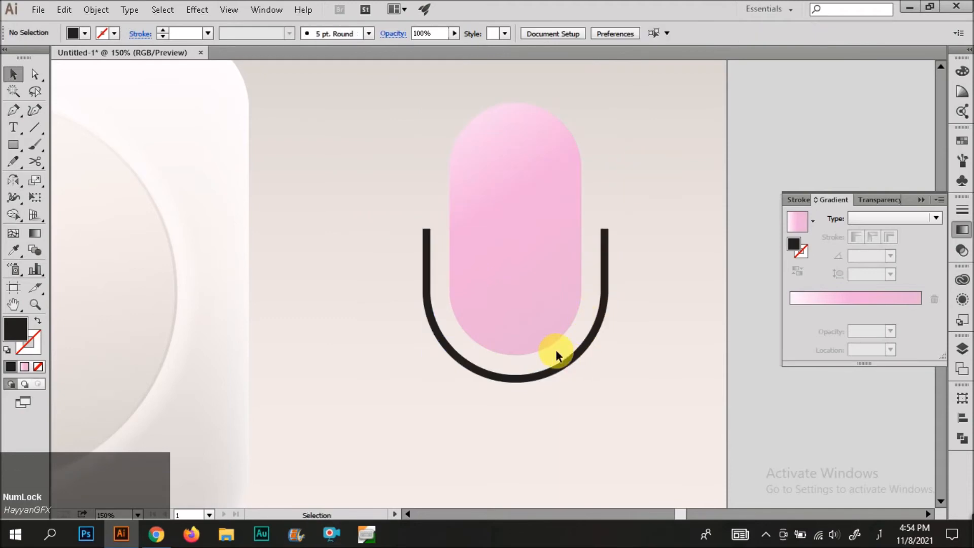
# Step: Draw a narrow black vertical rectangle as the stem, running from the pill's lower part down past the holder
pyautogui.press('m')
pyautogui.moveTo(508, 288); pyautogui.dragTo(526, 422)
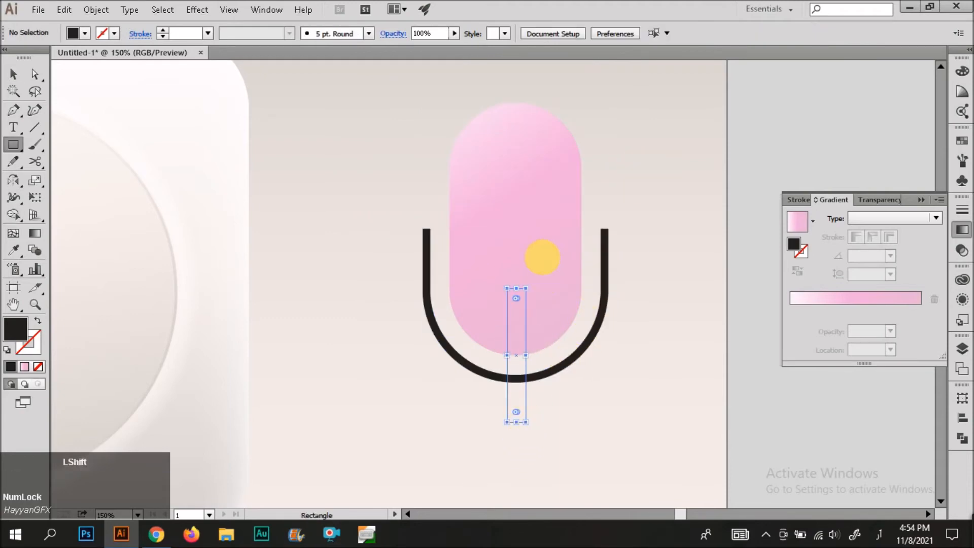
pyautogui.press('v')
pyautogui.click(537, 254)
pyautogui.click(537, 426)
# Step: Draw a flat, wide black ellipse as the stand's base and centre it at the foot of the stem
pyautogui.press('m')
pyautogui.moveTo(477, 422); pyautogui.dragTo(568, 426)
pyautogui.hotkey('ctrl', 'z')
pyautogui.press('v')
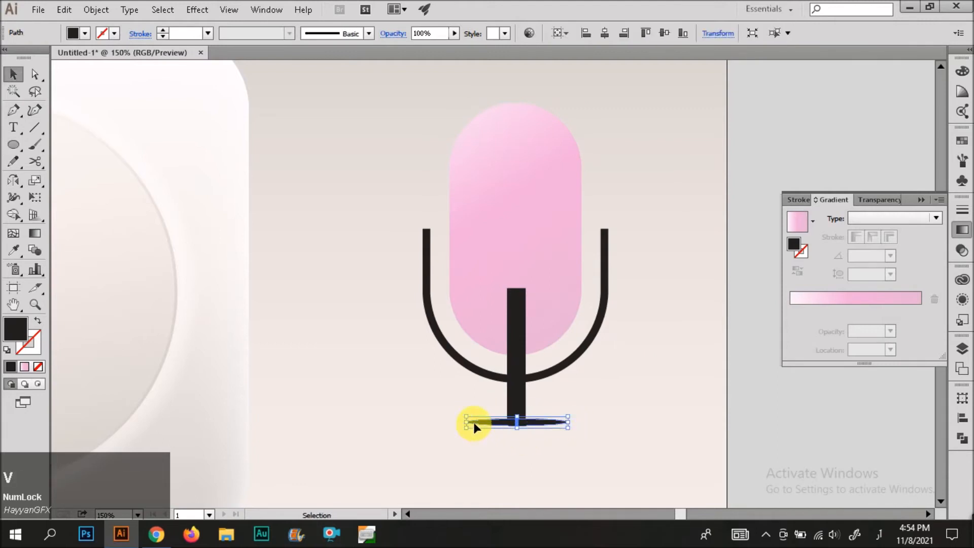
pyautogui.click(536, 431)
pyautogui.scroll(2, 536, 432)
pyautogui.press('l')
pyautogui.moveTo(359, 424); pyautogui.dragTo(638, 438)
pyautogui.press('v')
pyautogui.press('Delete')
pyautogui.click(495, 410)
pyautogui.moveTo(499, 417); pyautogui.dragTo(598, 409)
pyautogui.click(593, 416)
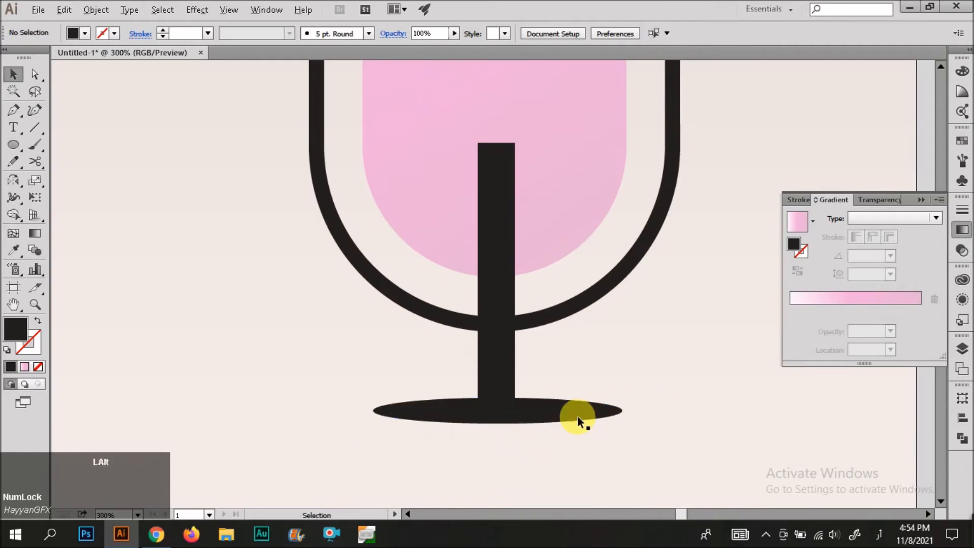
# Step: Build a joint from three black rectangles: one over the holder's right end, one on the pill's edge, and a thin connector
pyautogui.scroll(-3, 694, 409)
pyautogui.scroll(5, 609, 296)
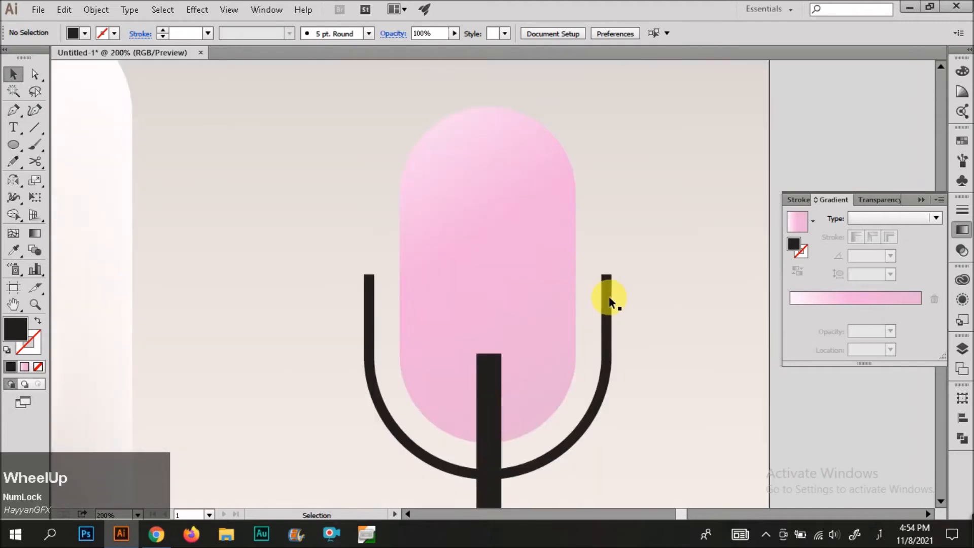
pyautogui.click(14, 112)
pyautogui.scroll(1, 309, 213)
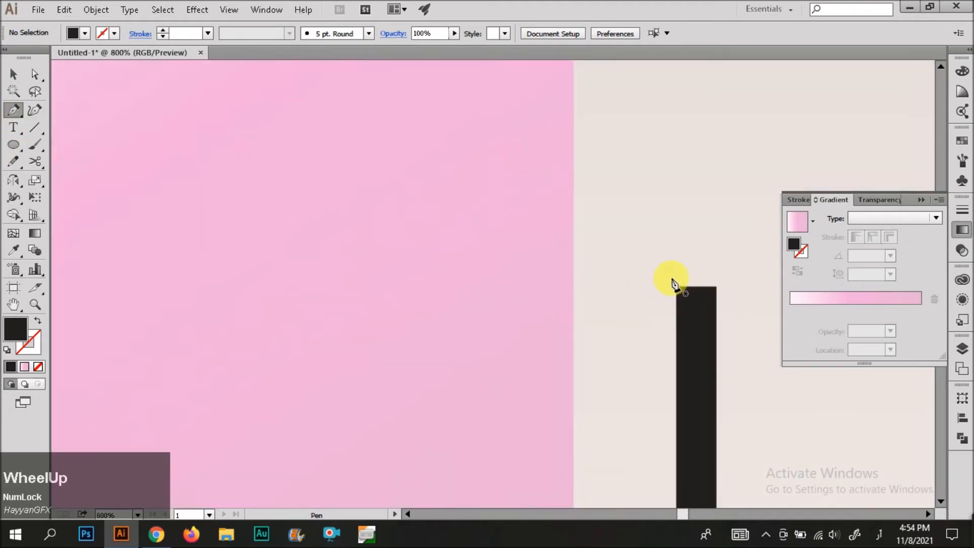
pyautogui.press('m')
pyautogui.moveTo(662, 242); pyautogui.dragTo(660, 354)
pyautogui.press('v')
pyautogui.click(641, 299)
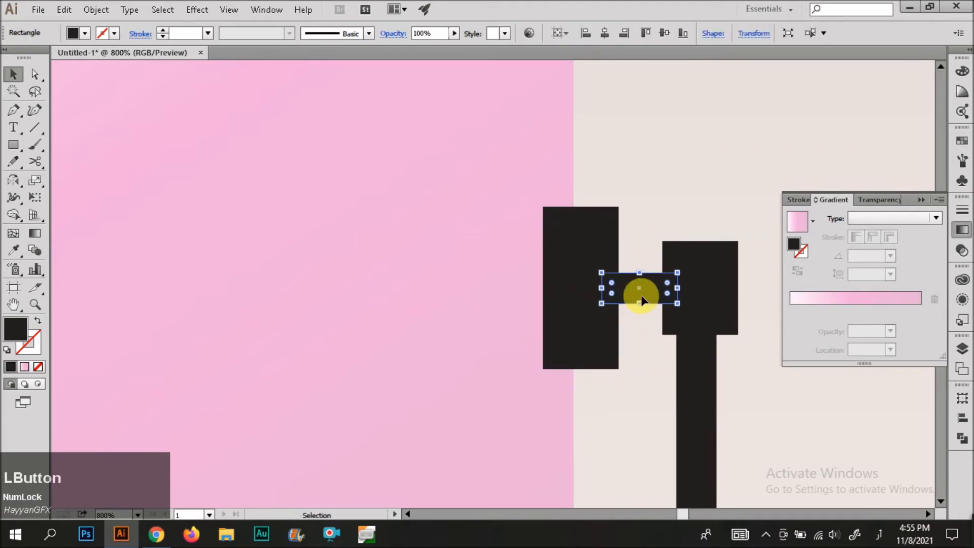
pyautogui.moveTo(640, 302); pyautogui.dragTo(637, 309)
pyautogui.click(680, 159)
# Step: Group the three joint rectangles and place a copy at the holder's left end
pyautogui.keyDown('alt'); pyautogui.scroll(-2, 730, 299); pyautogui.keyUp('alt')
pyautogui.click(691, 252)
pyautogui.keyDown('shift'); pyautogui.click(646, 248); pyautogui.keyUp('shift')
pyautogui.keyDown('shift'); pyautogui.click(668, 252); pyautogui.keyUp('shift')
pyautogui.hotkey('ctrl', 'g')
pyautogui.moveTo(690, 266); pyautogui.dragTo(306, 278)
pyautogui.keyDown('alt'); pyautogui.scroll(2, 335, 232); pyautogui.keyUp('alt')
# Step: Select the joints, holder, stem and base, and apply the pill's pink gradient to them with the Eyedropper
pyautogui.keyDown('alt'); pyautogui.scroll(-3, 317, 262); pyautogui.keyUp('alt')
pyautogui.keyDown('shift'); pyautogui.click(566, 269); pyautogui.keyUp('shift')
pyautogui.keyDown('shift'); pyautogui.click(561, 348); pyautogui.keyUp('shift')
pyautogui.keyDown('shift'); pyautogui.click(441, 409); pyautogui.keyUp('shift')
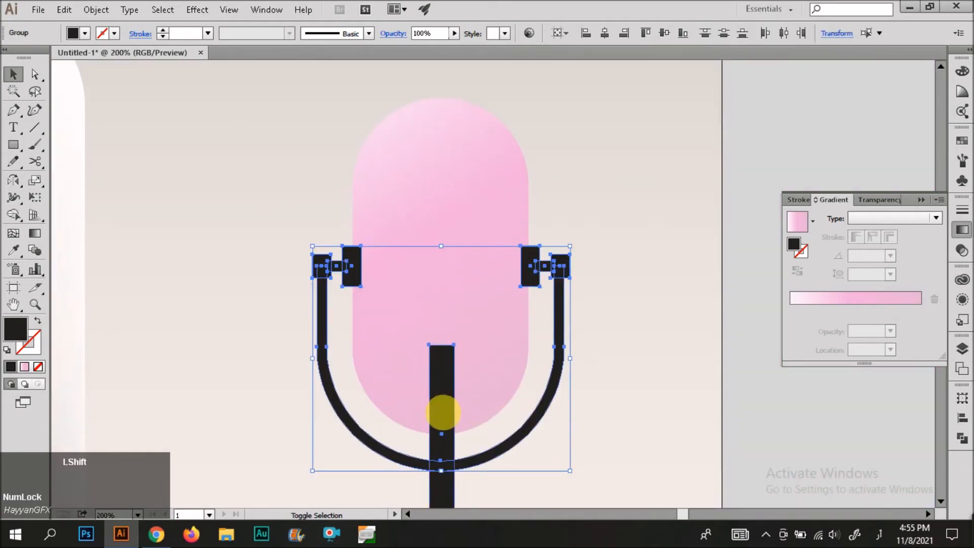
pyautogui.scroll(-3, 449, 416)
pyautogui.keyDown('shift'); pyautogui.click(477, 425); pyautogui.keyUp('shift')
pyautogui.press('i')
pyautogui.click(474, 254)
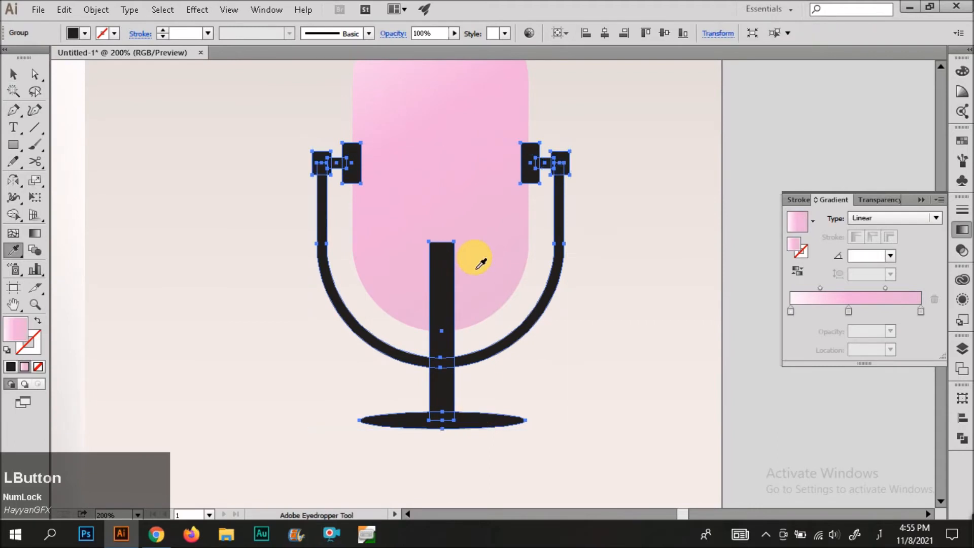
pyautogui.press('v')
pyautogui.click(589, 334)
# Step: Select the pill and the stem and merge them into one shape with the Shape Builder
pyautogui.click(448, 307)
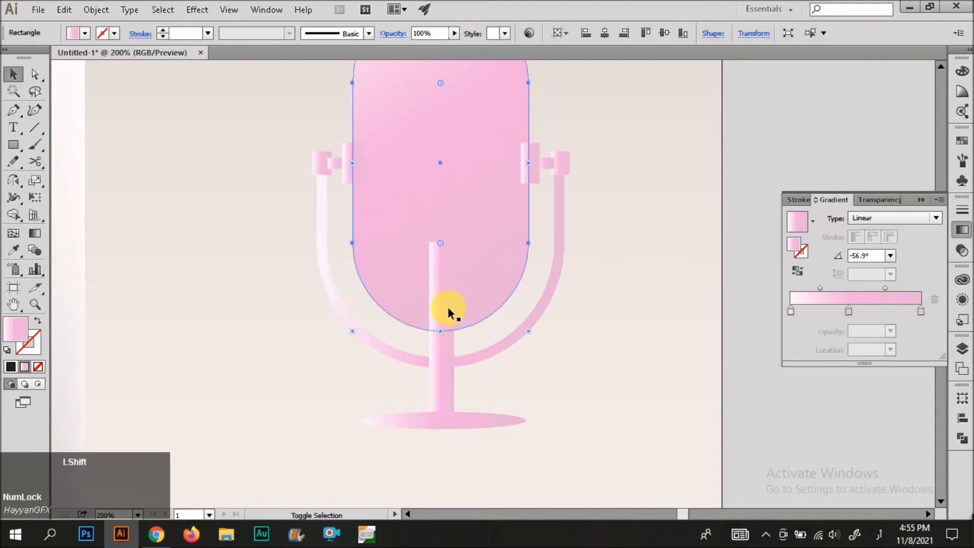
pyautogui.hotkey('ctrl', 'a')
pyautogui.rightClick(446, 308)
pyautogui.click(531, 376)
pyautogui.click(424, 383)
pyautogui.rightClick(431, 393)
pyautogui.click(487, 319)
pyautogui.click(447, 284)
pyautogui.keyDown('shift'); pyautogui.click(476, 279); pyautogui.keyUp('shift')
pyautogui.hotkey('shift', 'm')
pyautogui.moveTo(476, 279)
pyautogui.mouseDown()
pyautogui.moveTo(457, 273)
pyautogui.moveTo(443, 350)
pyautogui.mouseUp()
pyautogui.press('v')
pyautogui.click(572, 349)
pyautogui.scroll(-2, 564, 353)
pyautogui.scroll(-3, 564, 353)
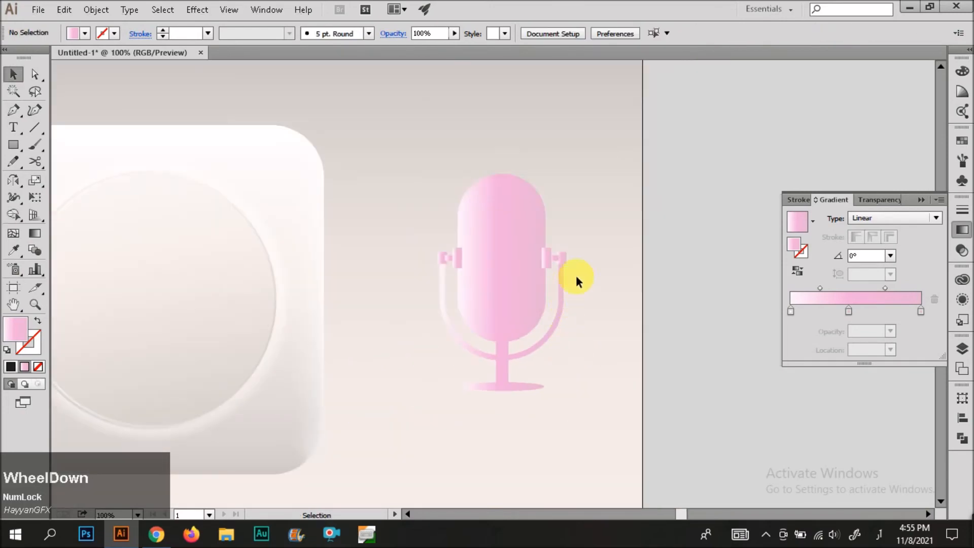
# Step: Redirect the right joint's gradient diagonally at about -66° across its pieces with the Gradient tool
pyautogui.scroll(5, 562, 275)
pyautogui.keyDown('shift'); pyautogui.click(563, 338); pyautogui.keyUp('shift')
pyautogui.hotkey('ctrl', 'g')
pyautogui.scroll(-2, 577, 272)
pyautogui.click(553, 261)
pyautogui.rightClick(534, 256)
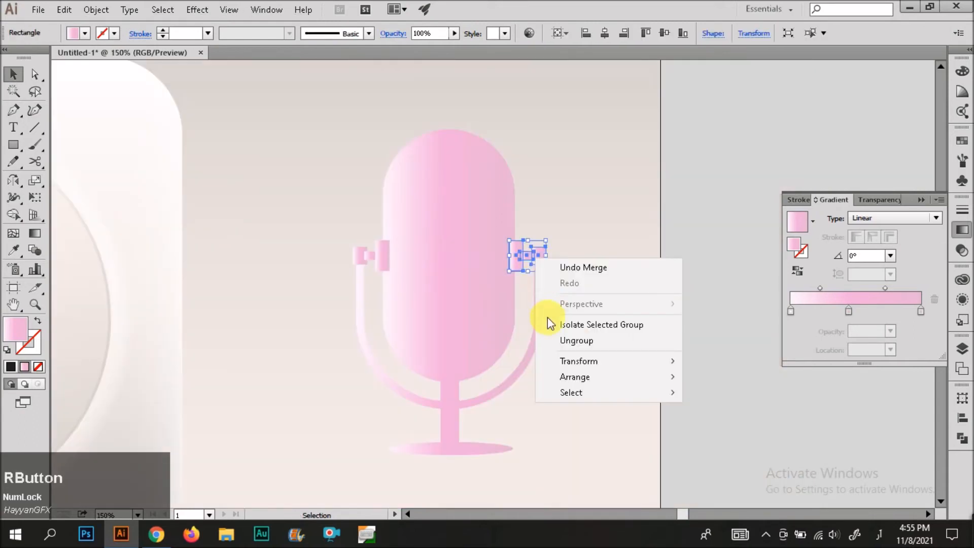
pyautogui.click(551, 321)
pyautogui.click(527, 252)
pyautogui.scroll(3, 513, 228)
pyautogui.press('g')
pyautogui.moveTo(502, 230); pyautogui.dragTo(557, 356)
pyautogui.press('v')
pyautogui.click(617, 320)
pyautogui.doubleClick(618, 320)
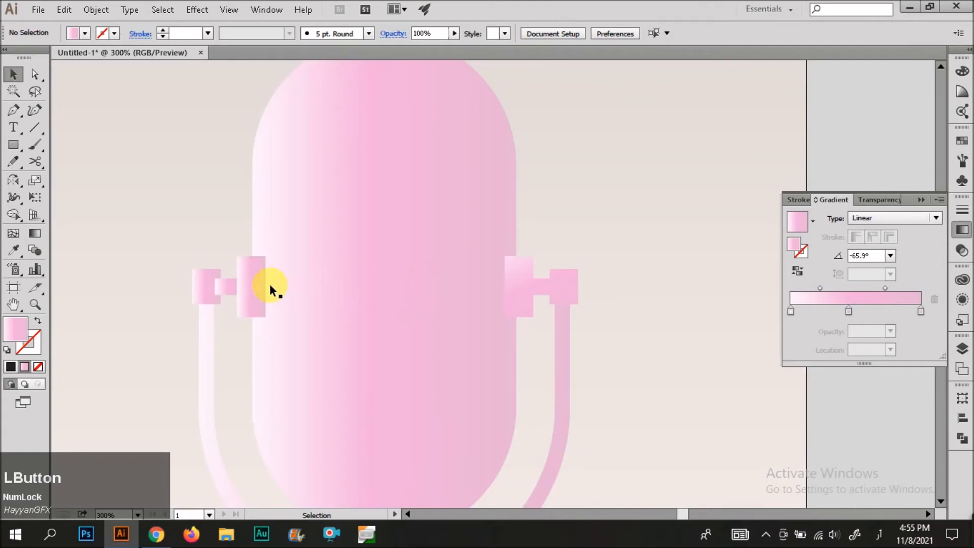
# Step: Select both side joints and redirect their pink gradient vertically at 90°
pyautogui.scroll(-3, 610, 286)
pyautogui.doubleClick(527, 274)
pyautogui.click(536, 272)
pyautogui.click(535, 272)
pyautogui.press('g')
pyautogui.press('v')
pyautogui.keyDown('shift'); pyautogui.click(363, 274); pyautogui.keyUp('shift')
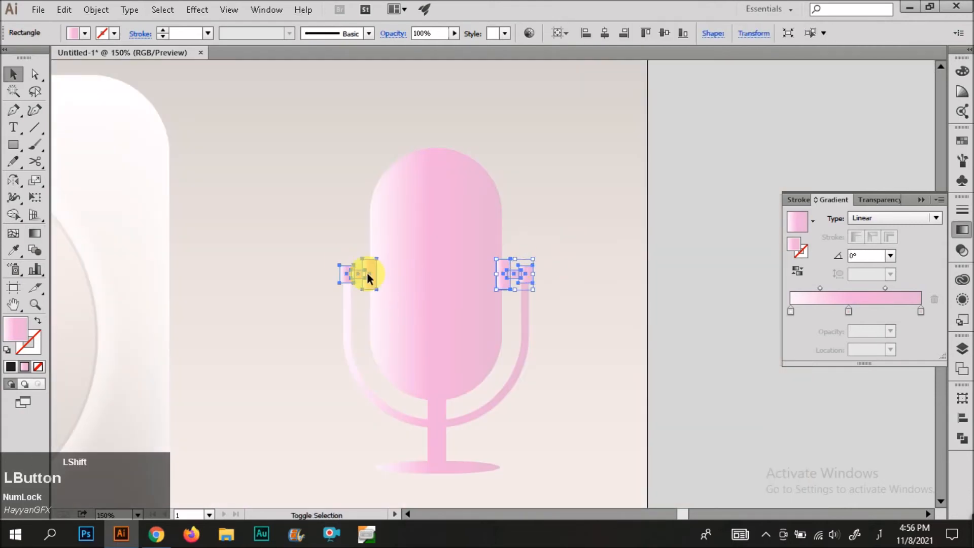
pyautogui.press('g')
pyautogui.moveTo(439, 224); pyautogui.dragTo(441, 252)
pyautogui.click(569, 332)
pyautogui.click(514, 274)
pyautogui.press('g')
pyautogui.press('v')
pyautogui.keyDown('shift'); pyautogui.click(378, 277); pyautogui.keyUp('shift')
pyautogui.press('g')
pyautogui.press('v')
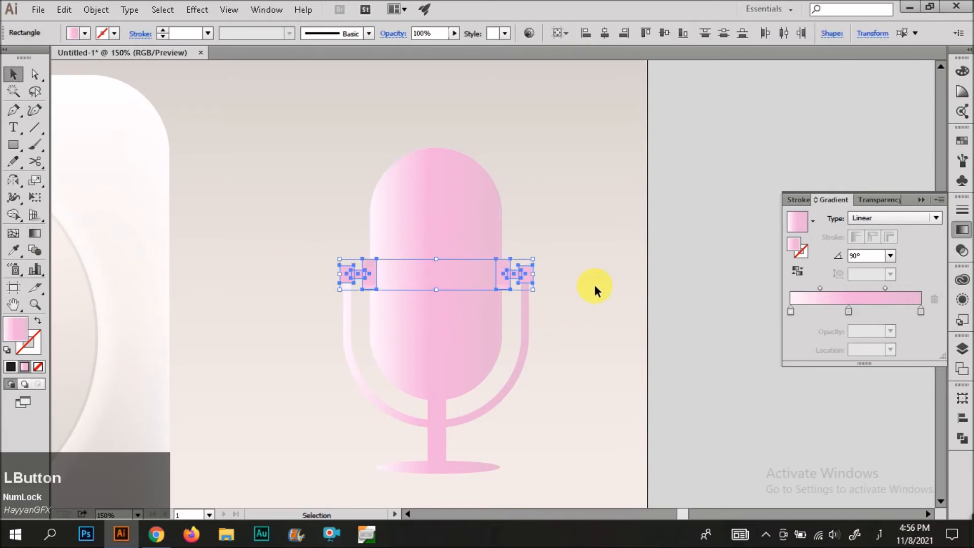
pyautogui.click(593, 284)
# Step: Run the right joint's gradient diagonally at about -28°, starting from its inner block
pyautogui.press('g')
pyautogui.moveTo(482, 267); pyautogui.dragTo(524, 278)
pyautogui.press('v')
pyautogui.click(554, 265)
pyautogui.press('g')
pyautogui.moveTo(464, 253); pyautogui.dragTo(536, 290)
pyautogui.press('v')
pyautogui.press('g')
pyautogui.press('v')
pyautogui.hotkey('ctrl', 'shift', 'a')
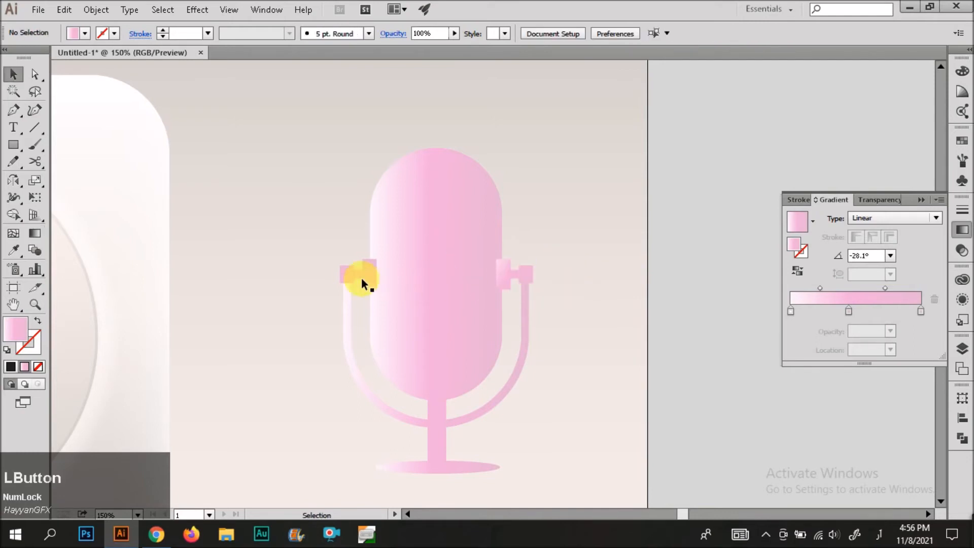
# Step: Run the left joint's gradient diagonally downward from its outer end
pyautogui.press('g')
pyautogui.moveTo(309, 247); pyautogui.dragTo(413, 296)
pyautogui.press('v')
# Step: Run the U-shaped holder's gradient diagonally at about -27° from its upper left to its lower right
pyautogui.moveTo(483, 305); pyautogui.dragTo(337, 268)
pyautogui.press('g')
pyautogui.moveTo(335, 268); pyautogui.dragTo(457, 326)
pyautogui.press('v')
pyautogui.press('g')
pyautogui.moveTo(292, 257); pyautogui.dragTo(537, 378)
pyautogui.press('v')
pyautogui.click(563, 361)
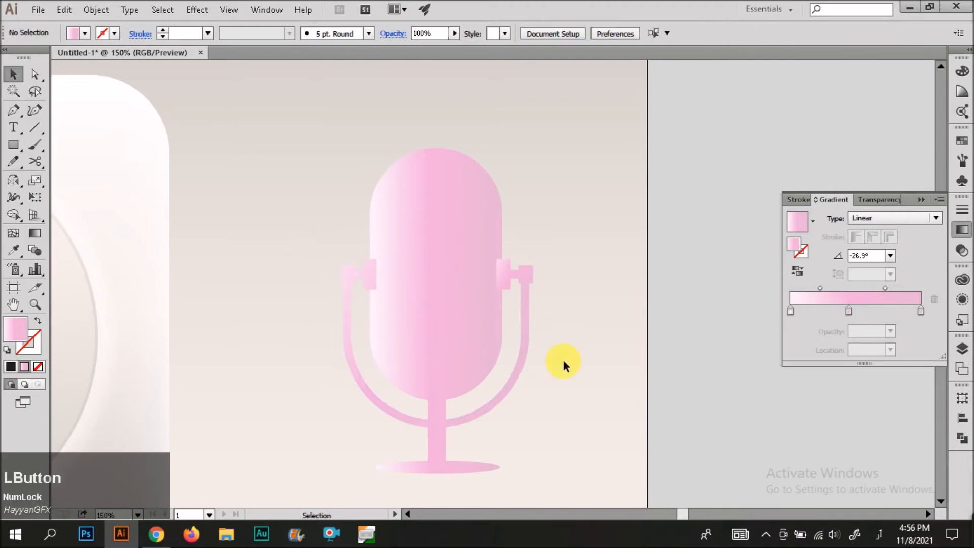
pyautogui.press('g')
pyautogui.moveTo(388, 308); pyautogui.dragTo(421, 297)
pyautogui.press('v')
pyautogui.click(494, 380)
pyautogui.click(507, 395)
pyautogui.click(536, 477)
# Step: Select all microphone parts, move them onto the icon's centre circle, group them and scale the group down slightly
pyautogui.scroll(-2, 526, 444)
pyautogui.moveTo(557, 478); pyautogui.dragTo(450, 310)
pyautogui.click(515, 289)
pyautogui.scroll(-2, 516, 289)
pyautogui.moveTo(499, 338); pyautogui.dragTo(264, 348)
pyautogui.hotkey('ctrl', 'g')
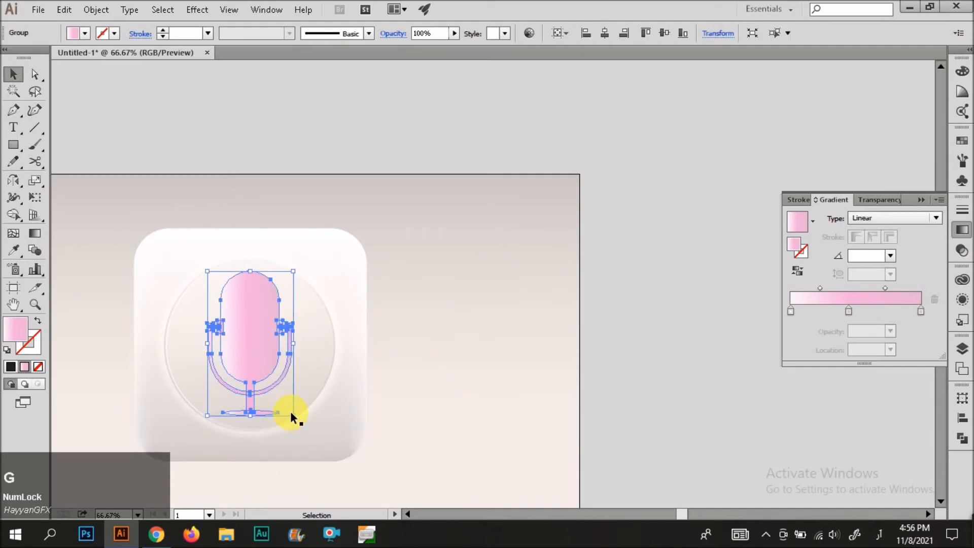
pyautogui.click(553, 274)
pyautogui.scroll(-1, 553, 274)
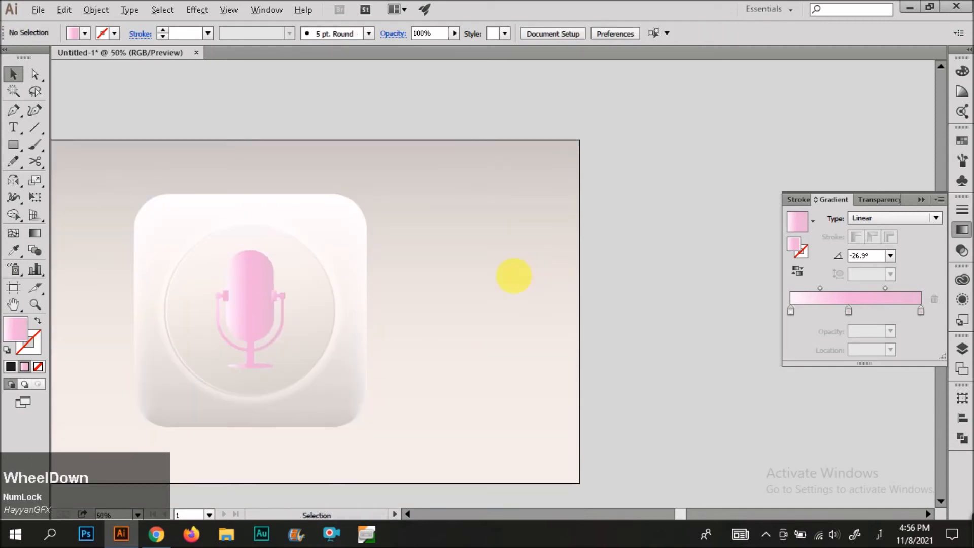
# Step: Recolor the microphone group with linked colours, deepening the pink to hue 320°, saturation 37% and brightness 96%
pyautogui.scroll(3, 325, 298)
pyautogui.click(325, 300)
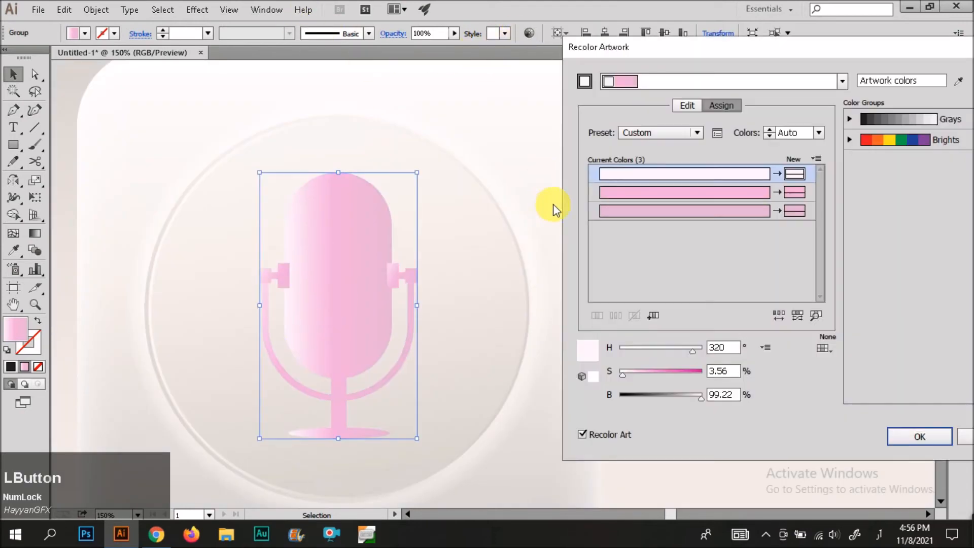
pyautogui.click(691, 104)
pyautogui.moveTo(722, 325); pyautogui.dragTo(728, 327)
pyautogui.moveTo(647, 376); pyautogui.dragTo(644, 373)
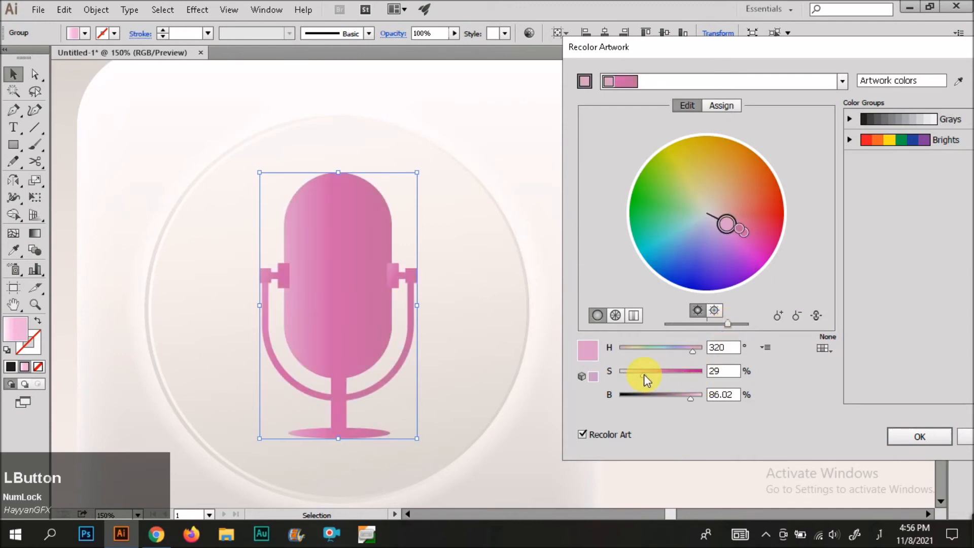
pyautogui.click(698, 396)
pyautogui.moveTo(661, 371); pyautogui.dragTo(650, 370)
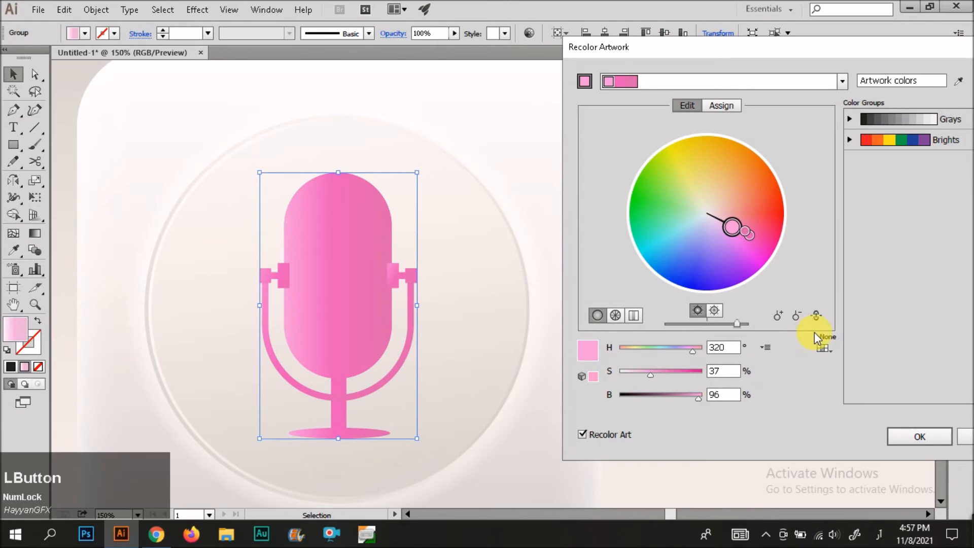
# Step: Unlink the harmony colours, shift only the lightest pink to about hue 308° and saturation 32%, and apply the recolouring
pyautogui.click(815, 316)
pyautogui.moveTo(730, 231); pyautogui.dragTo(726, 228)
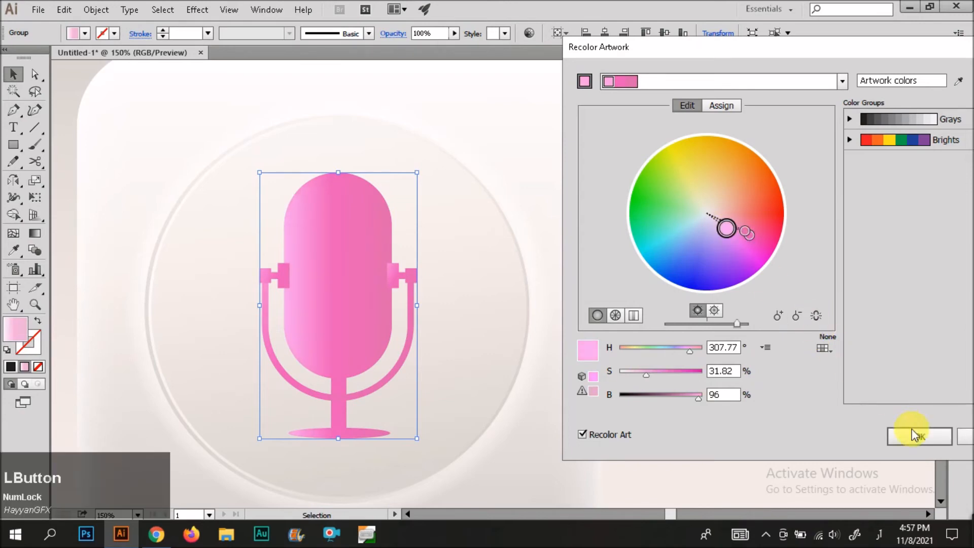
pyautogui.click(918, 452)
# Step: Run one continuous gradient diagonally down across the whole microphone group
pyautogui.press('g')
pyautogui.moveTo(305, 226); pyautogui.dragTo(321, 450)
pyautogui.moveTo(267, 137); pyautogui.dragTo(397, 333)
# Step: Remove the gradient's middle colour stop and run the gradient straight down the whole microphone at -90°
pyautogui.scroll(-3, 687, 313)
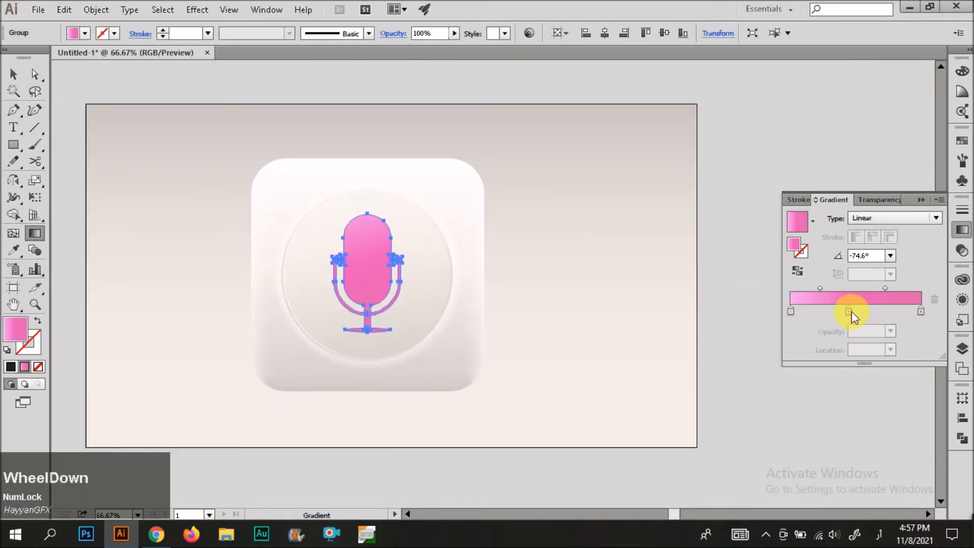
pyautogui.moveTo(847, 310); pyautogui.dragTo(735, 298)
pyautogui.moveTo(350, 228); pyautogui.dragTo(398, 366)
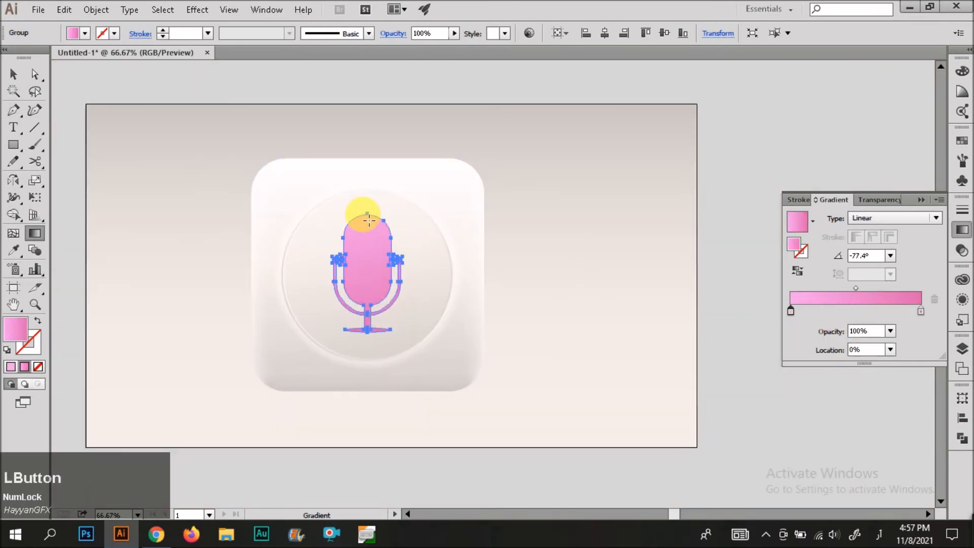
pyautogui.moveTo(368, 219); pyautogui.dragTo(369, 341)
pyautogui.press('v')
pyautogui.click(515, 315)
pyautogui.scroll(-2, 515, 315)
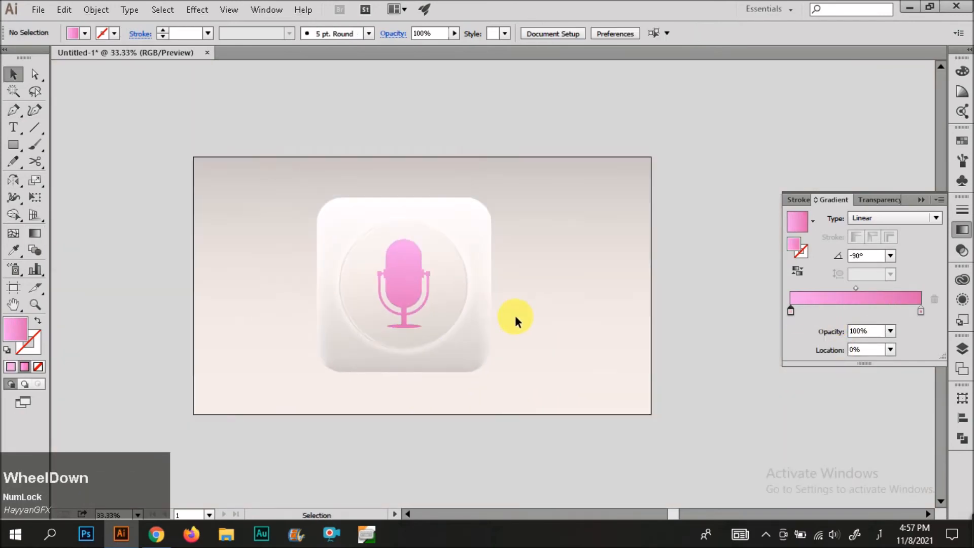
# Step: Set the microphone group's blend mode to Multiply
pyautogui.click(442, 291)
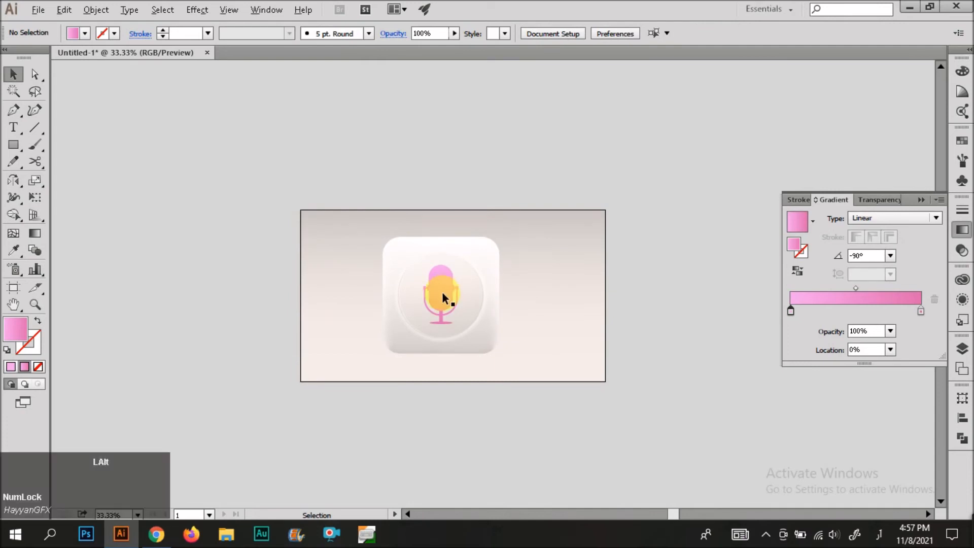
pyautogui.scroll(2, 442, 291)
pyautogui.click(862, 200)
pyautogui.click(821, 218)
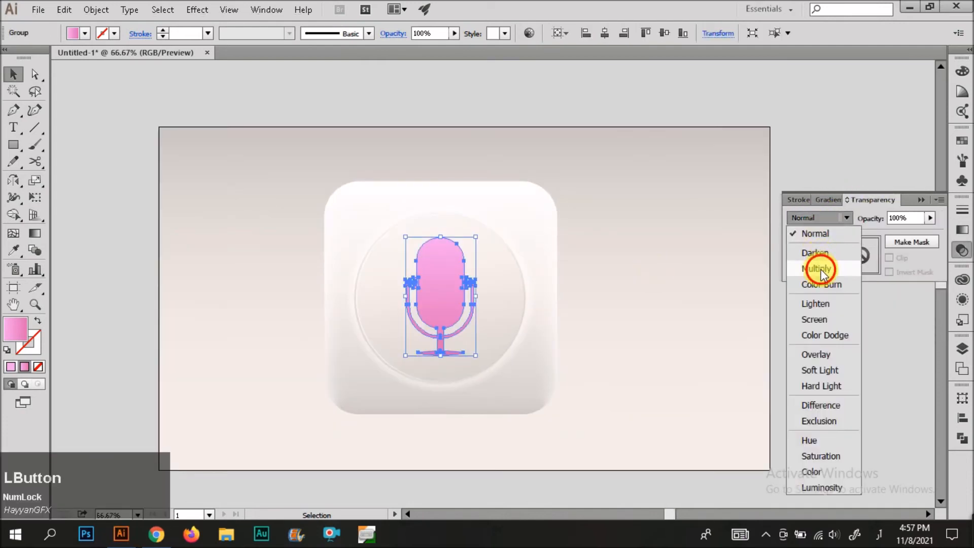
pyautogui.click(821, 267)
pyautogui.click(583, 326)
pyautogui.scroll(-1, 364, 255)
# Step: Start a zigzag heartbeat line with the Pen tool from the circle's left edge, with small peaks, a flat stretch and a tall spike beside the microphone
pyautogui.click(354, 276)
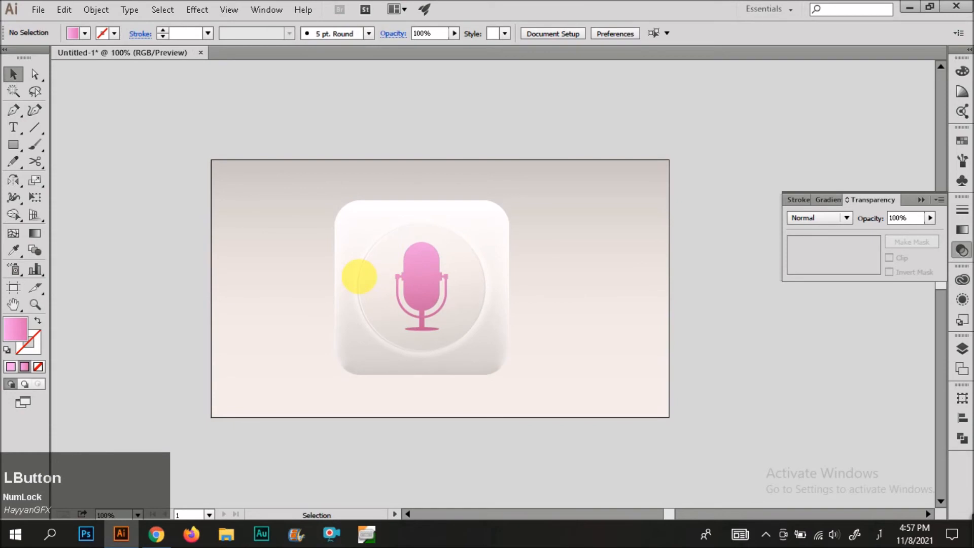
pyautogui.scroll(3, 367, 278)
pyautogui.click(97, 185)
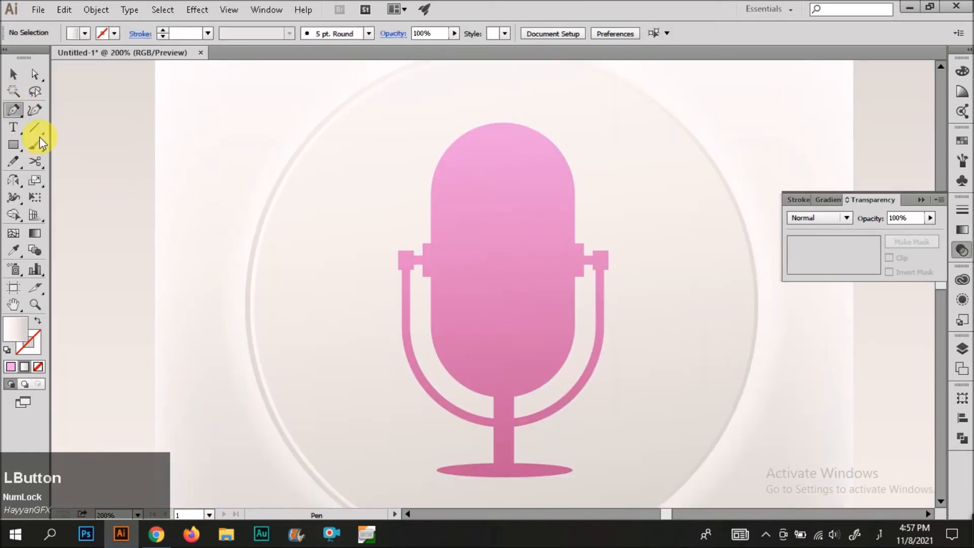
pyautogui.click(252, 320)
pyautogui.click(274, 258)
pyautogui.hotkey('ctrl', 'z')
pyautogui.click(274, 258)
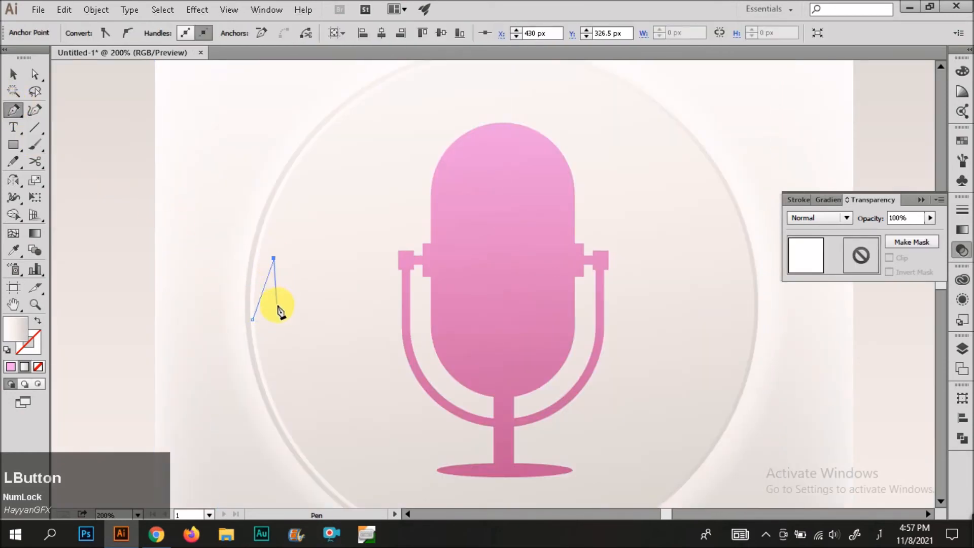
pyautogui.click(290, 282)
pyautogui.keyDown('shift'); pyautogui.click(360, 299); pyautogui.keyUp('shift')
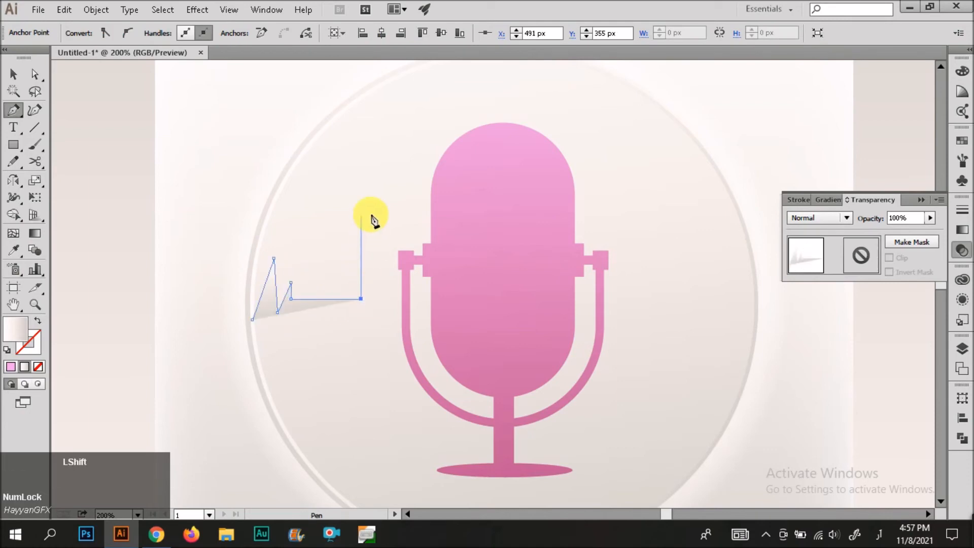
pyautogui.click(385, 240)
pyautogui.click(395, 361)
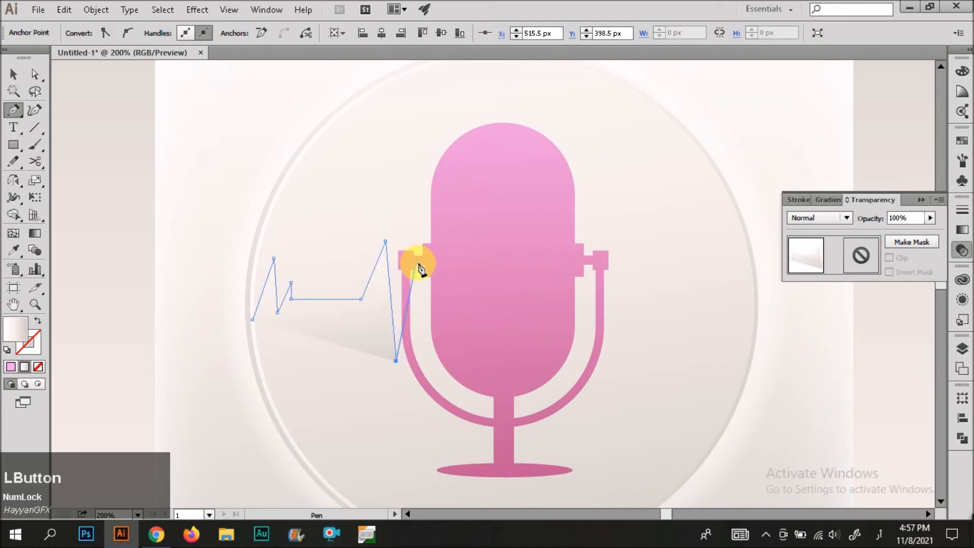
# Step: Continue the heartbeat line flat across the microphone, through a tall spike and a flat stretch, to a final spike at the circle's right edge
pyautogui.click(413, 265)
pyautogui.click(422, 301)
pyautogui.keyDown('shift'); pyautogui.click(611, 310); pyautogui.keyUp('shift')
pyautogui.click(622, 232)
pyautogui.click(629, 339)
pyautogui.click(641, 278)
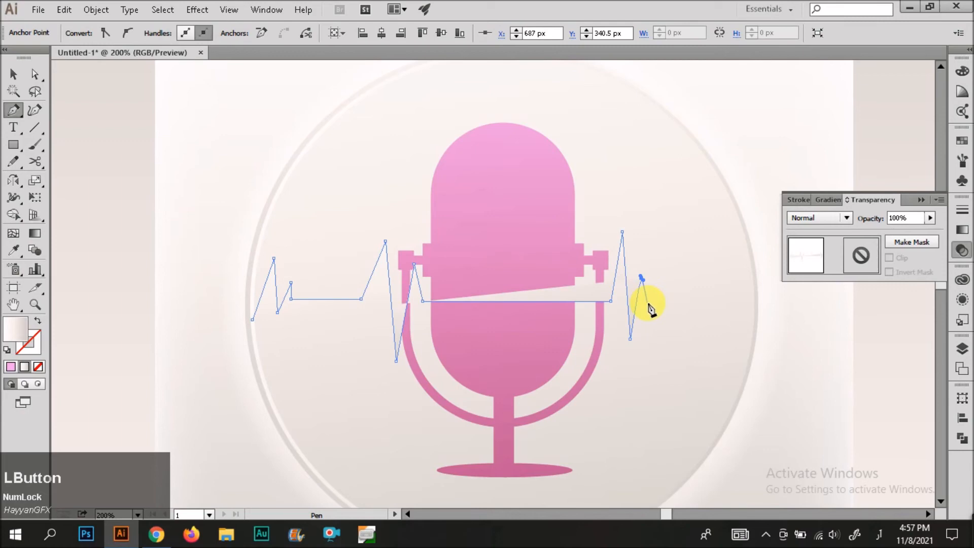
pyautogui.click(647, 303)
pyautogui.click(730, 302)
pyautogui.click(740, 243)
pyautogui.click(749, 330)
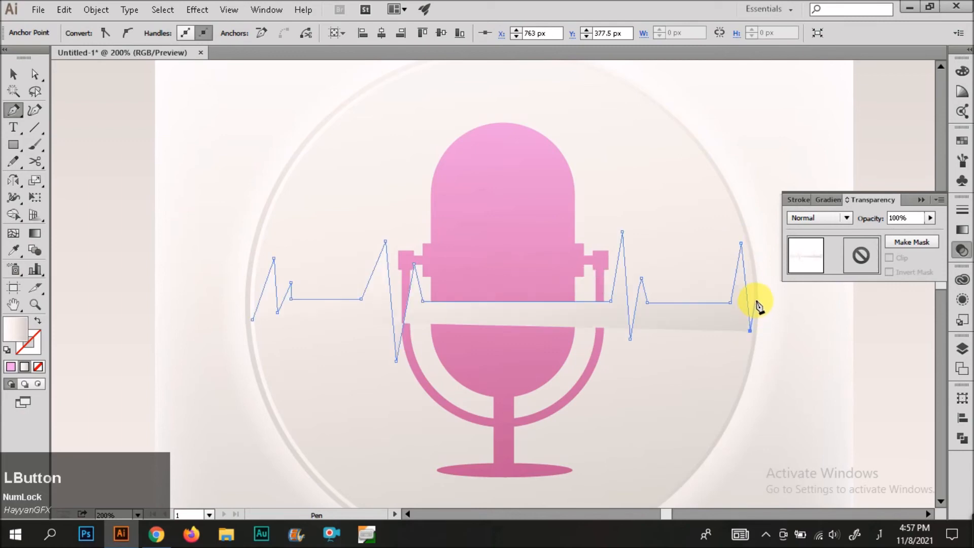
pyautogui.click(756, 300)
# Step: Remove the heartbeat path's fill and give it a thin black 0.5 pt stroke
pyautogui.press('v')
pyautogui.press('/')
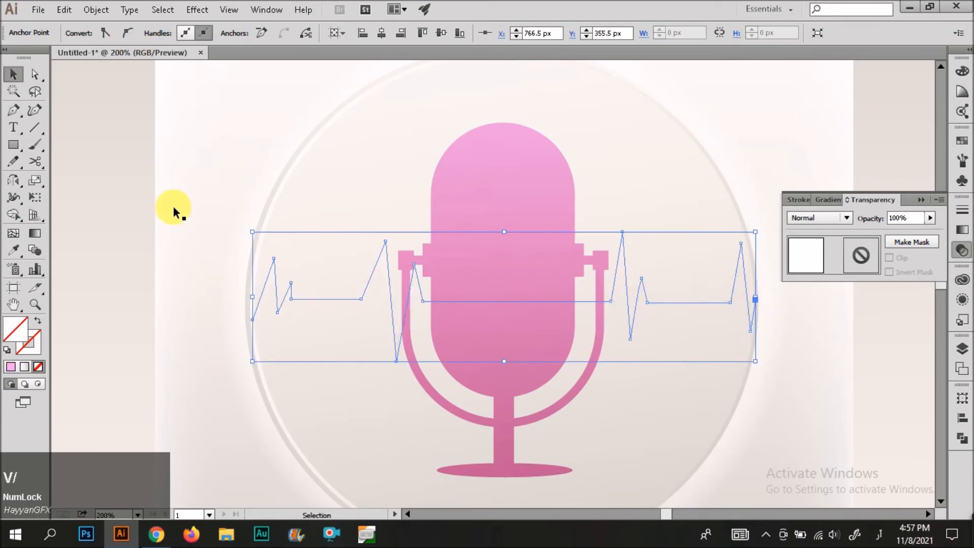
pyautogui.click(302, 298)
pyautogui.click(162, 30)
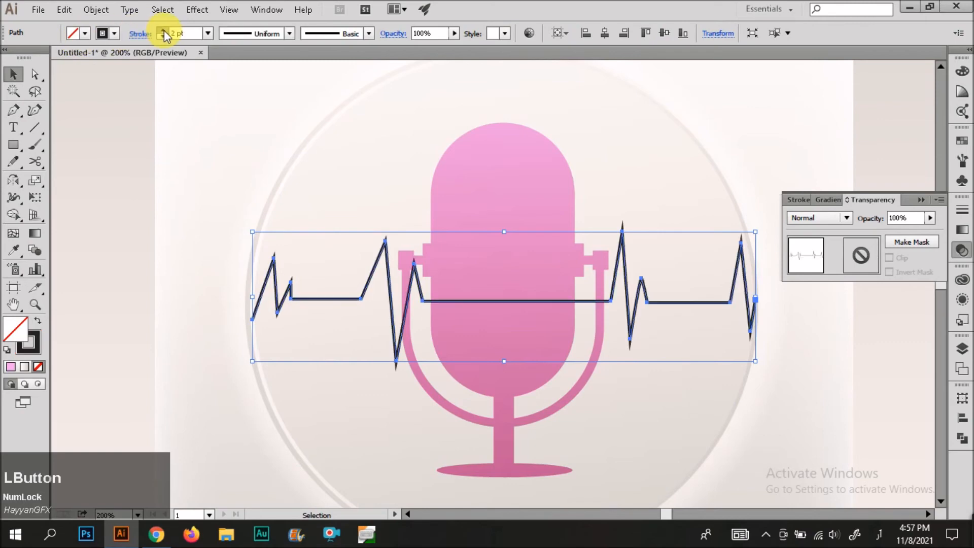
pyautogui.click(163, 30)
pyautogui.click(209, 33)
pyautogui.click(225, 59)
# Step: Apply the Basic brush and the lens-shaped tapered width profile to the heartbeat line, and set its stroke weight to 3 pt
pyautogui.click(336, 37)
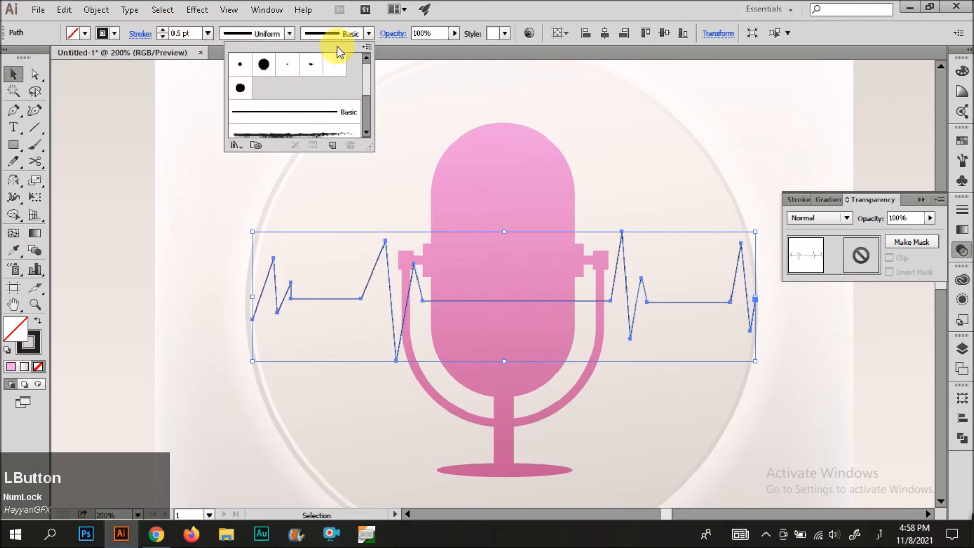
pyautogui.click(311, 113)
pyautogui.click(277, 34)
pyautogui.click(271, 79)
pyautogui.click(163, 32)
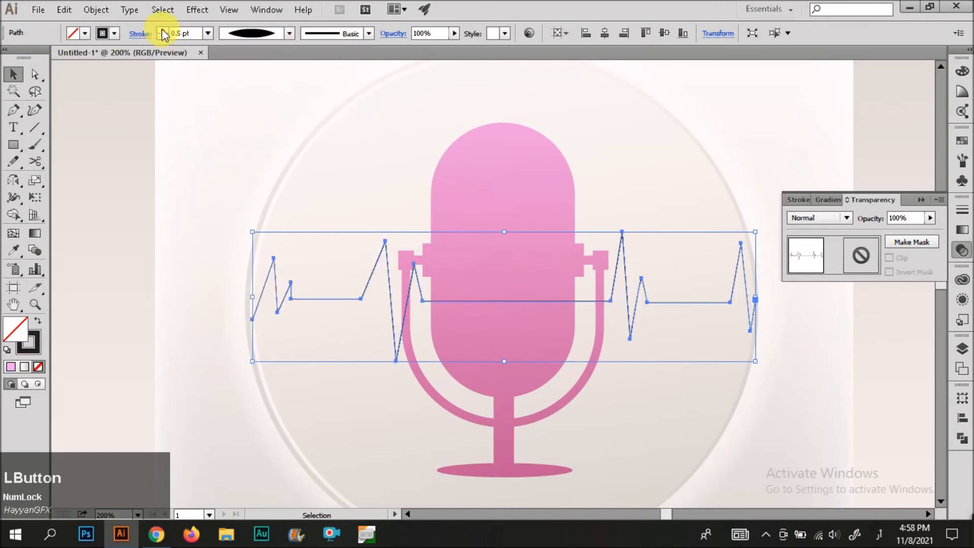
pyautogui.click(162, 31)
pyautogui.click(162, 31)
# Step: Set the heartbeat line's opacity to 32%
pyautogui.click(809, 218)
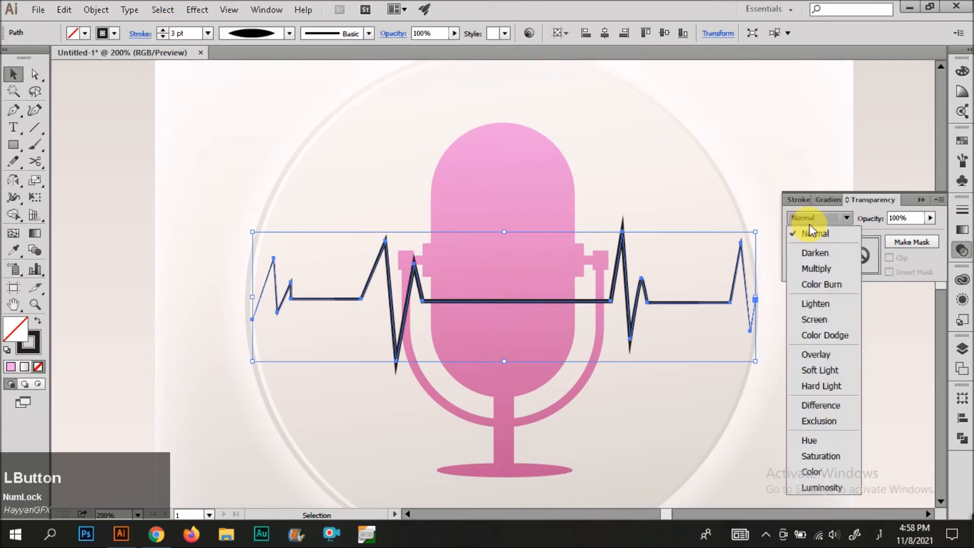
pyautogui.click(926, 228)
pyautogui.moveTo(897, 232); pyautogui.dragTo(891, 236)
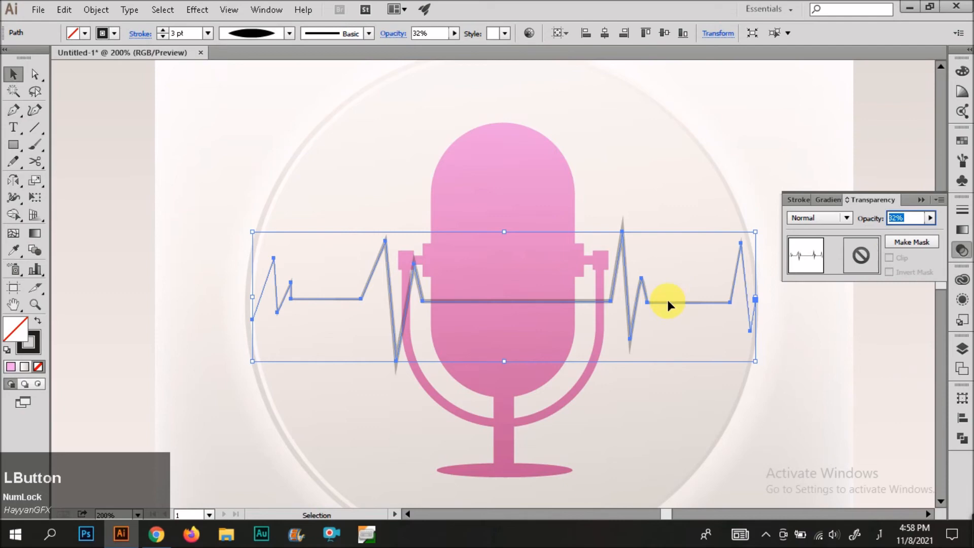
pyautogui.click(206, 278)
# Step: Try moving the heartbeat line forward and backward in the stacking order relative to the microphone
pyautogui.click(300, 303)
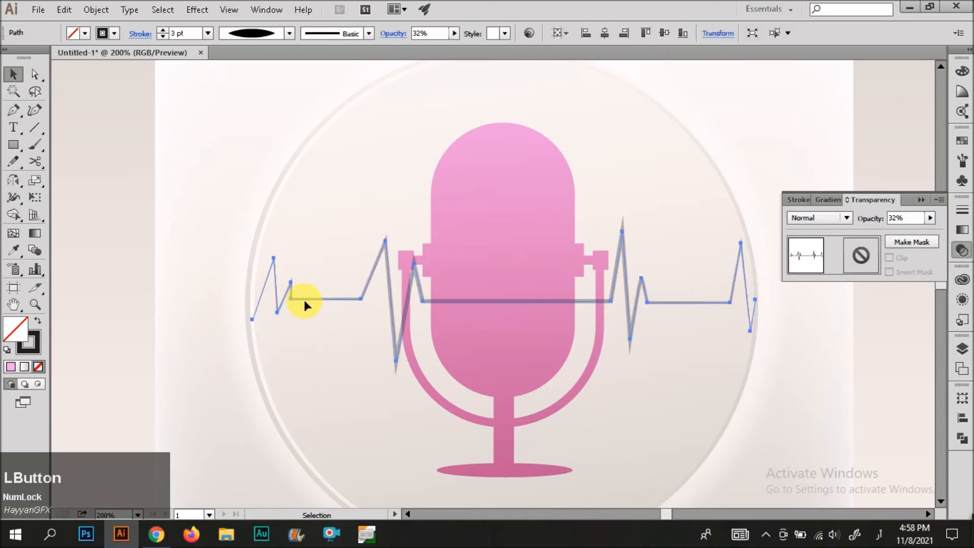
pyautogui.hotkey('ctrl', ']')
pyautogui.hotkey('ctrl', ']')
pyautogui.hotkey('ctrl', '[')
pyautogui.hotkey('ctrl', '[')
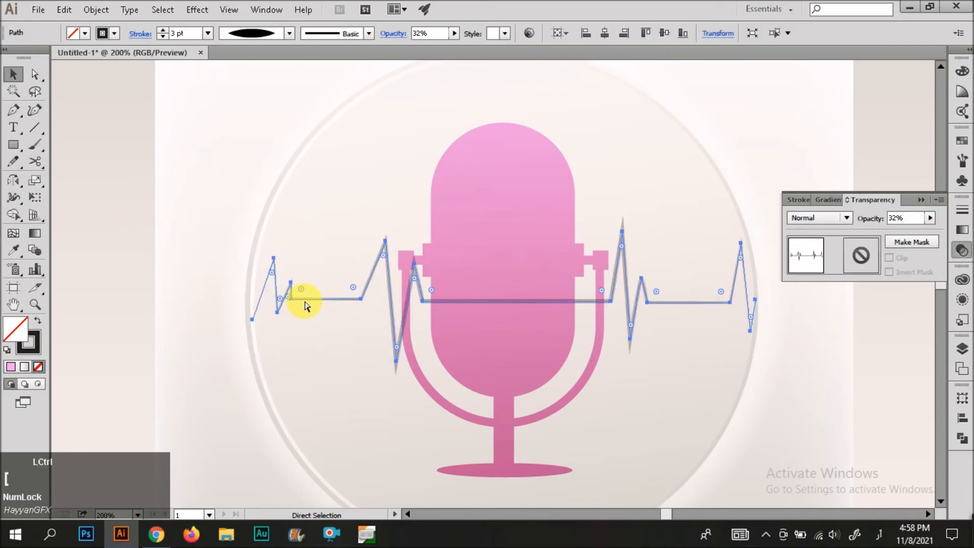
pyautogui.hotkey('ctrl', ']')
pyautogui.hotkey('ctrl', 'x')
# Step: Try sending the heartbeat line two levels back, behind the microphone
pyautogui.click(474, 272)
pyautogui.rightClick(717, 319)
pyautogui.click(710, 317)
pyautogui.rightClick(790, 364)
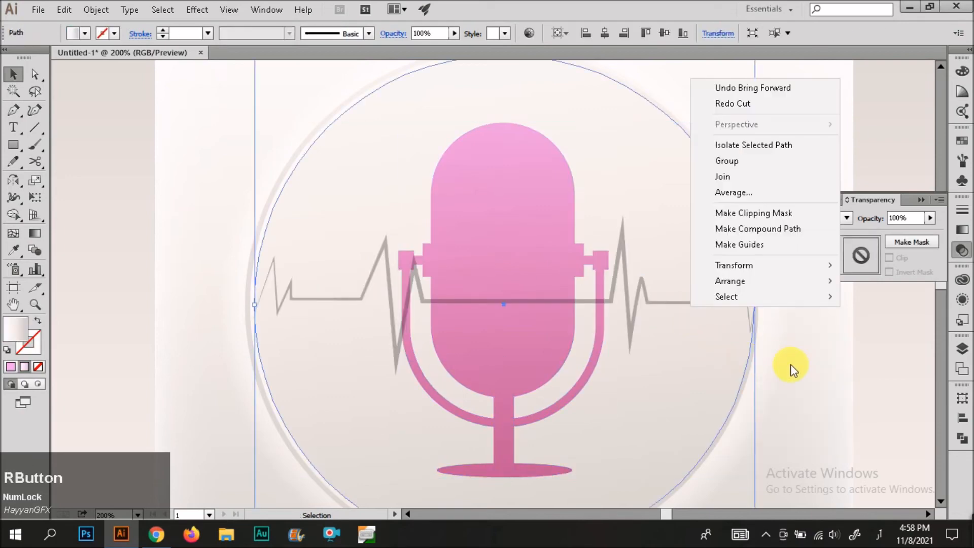
pyautogui.click(790, 364)
pyautogui.click(577, 292)
pyautogui.click(628, 307)
pyautogui.hotkey('ctrl', '[')
pyautogui.hotkey('ctrl', '[')
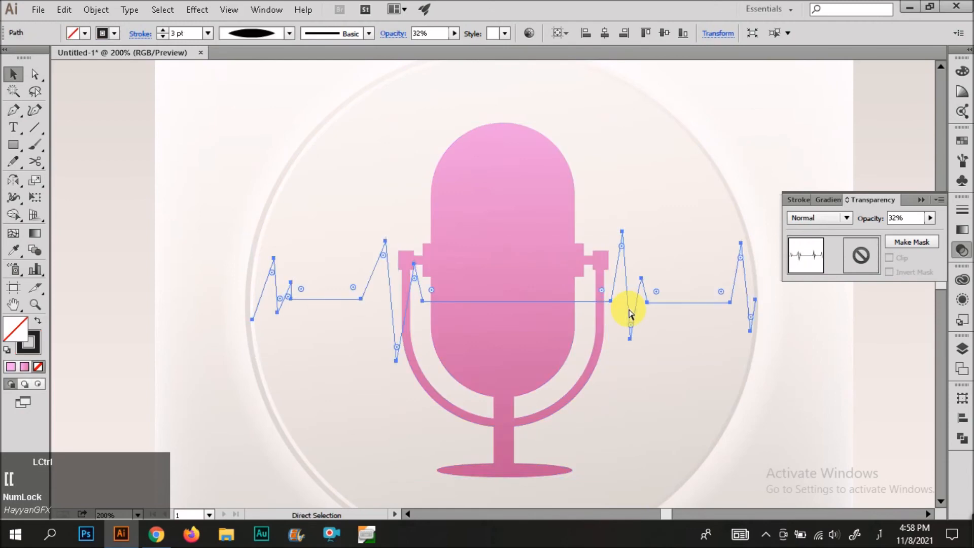
# Step: Check the microphone group's blend mode and return the heartbeat line's opacity to 100%
pyautogui.click(477, 245)
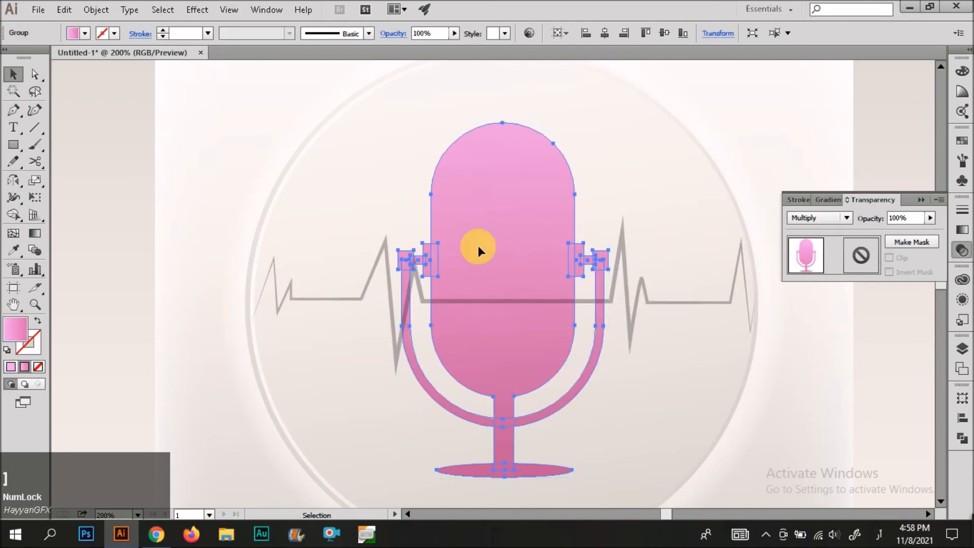
pyautogui.click(808, 224)
pyautogui.click(615, 295)
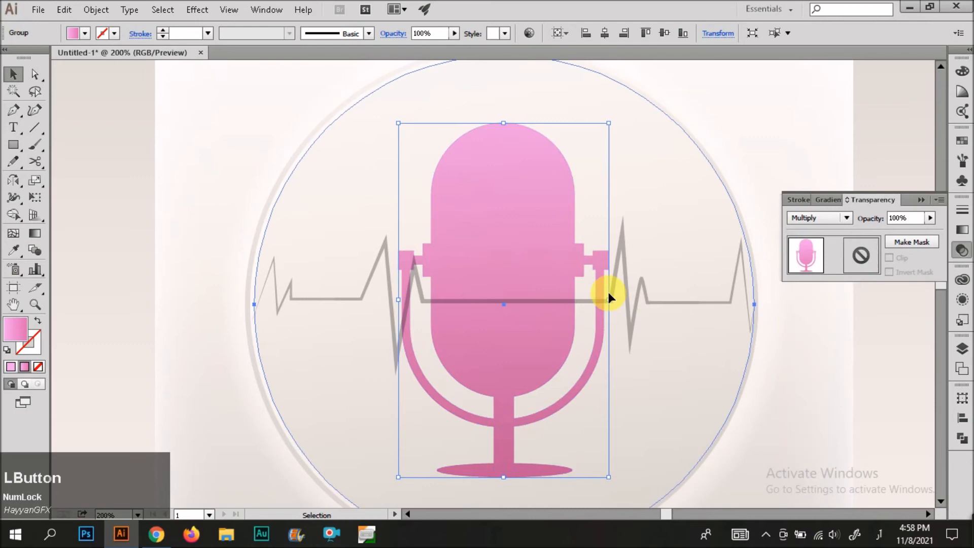
pyautogui.click(614, 283)
pyautogui.moveTo(929, 218); pyautogui.dragTo(935, 222)
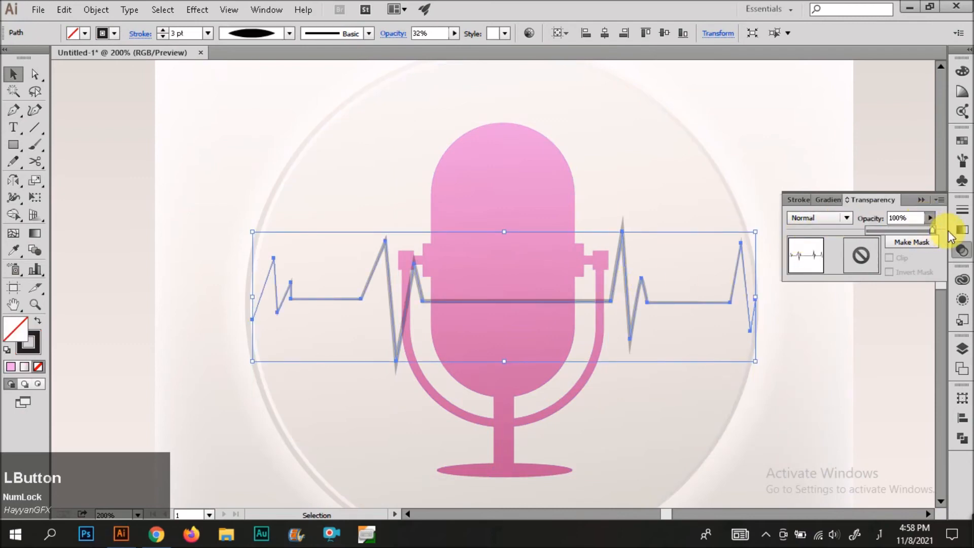
pyautogui.click(713, 299)
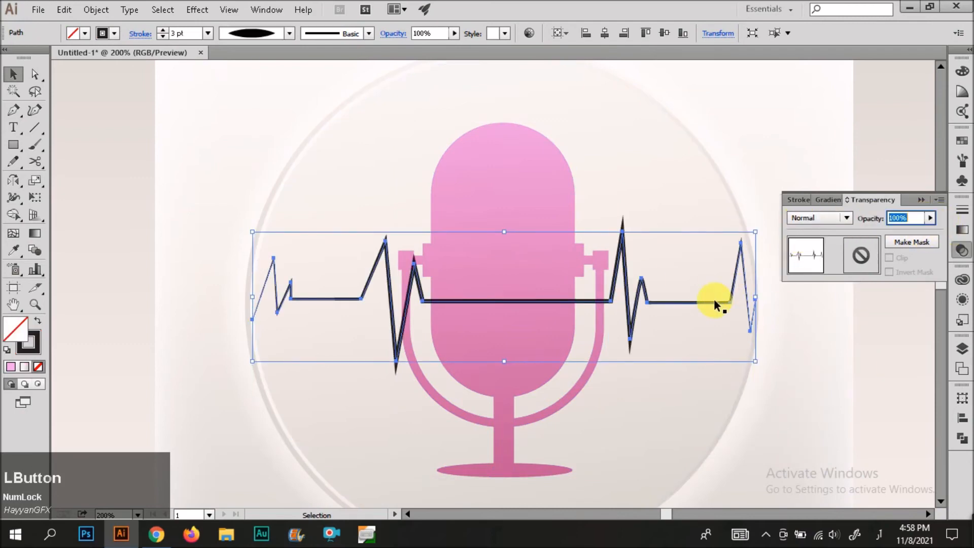
pyautogui.click(715, 302)
# Step: Restack the heartbeat line so that it sits above the circle and directly behind the microphone
pyautogui.keyDown('ctrl'); pyautogui.click(714, 305); pyautogui.keyUp('ctrl')
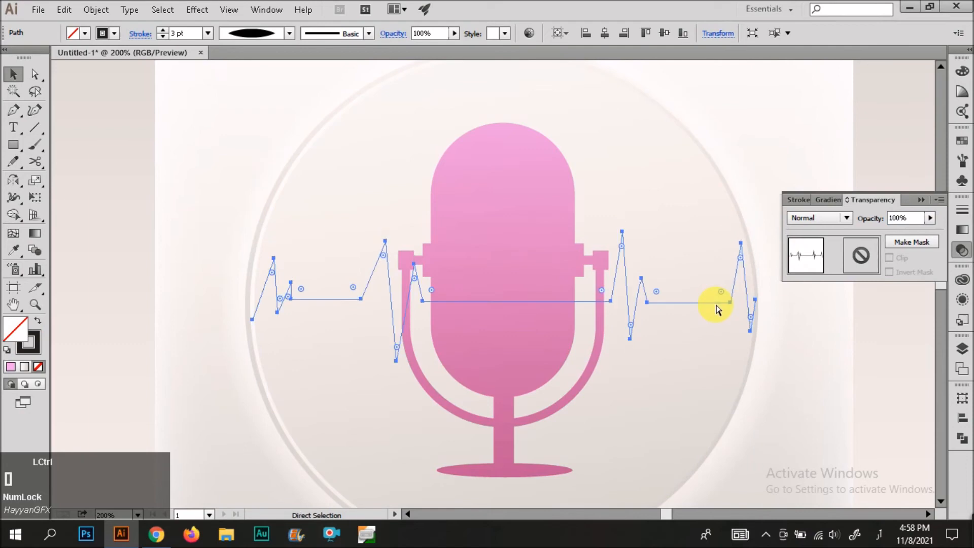
pyautogui.hotkey('ctrl', ']')
pyautogui.hotkey('ctrl', ']')
pyautogui.hotkey('ctrl', ']')
pyautogui.hotkey('ctrl', ']')
pyautogui.hotkey('ctrl', ']')
pyautogui.hotkey('ctrl', ']')
pyautogui.hotkey('ctrl', ']')
pyautogui.hotkey('ctrl', ']')
pyautogui.hotkey('ctrl', '[')
pyautogui.hotkey('ctrl', '[')
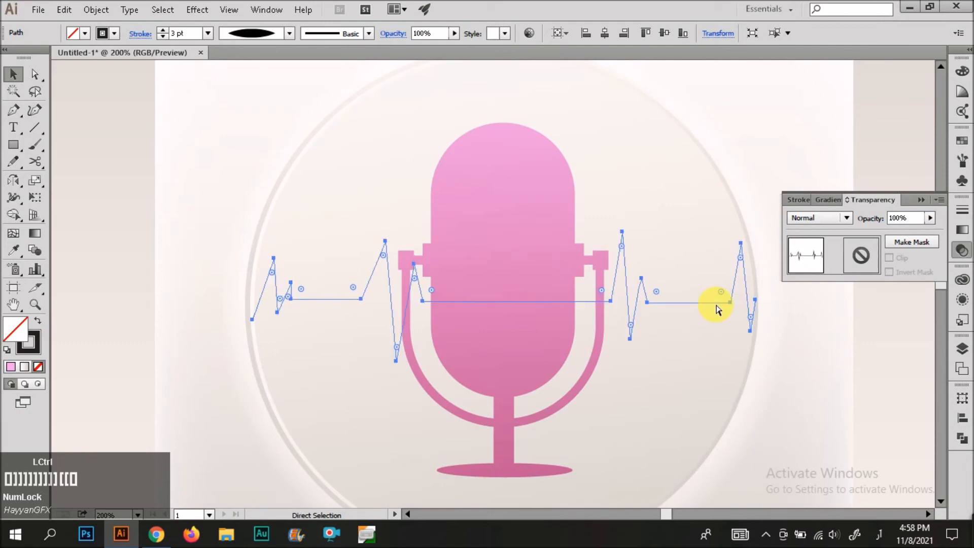
pyautogui.hotkey('ctrl', ']')
# Step: Change the microphone group's blend mode to Normal so it hides the line behind it
pyautogui.click(530, 197)
pyautogui.click(613, 209)
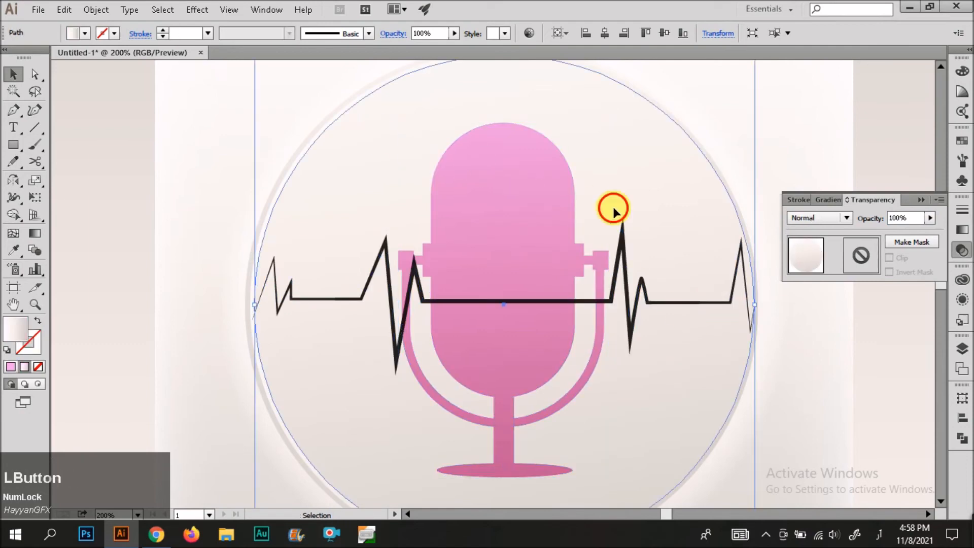
pyautogui.click(504, 194)
pyautogui.press(']')
pyautogui.click(807, 218)
pyautogui.click(811, 233)
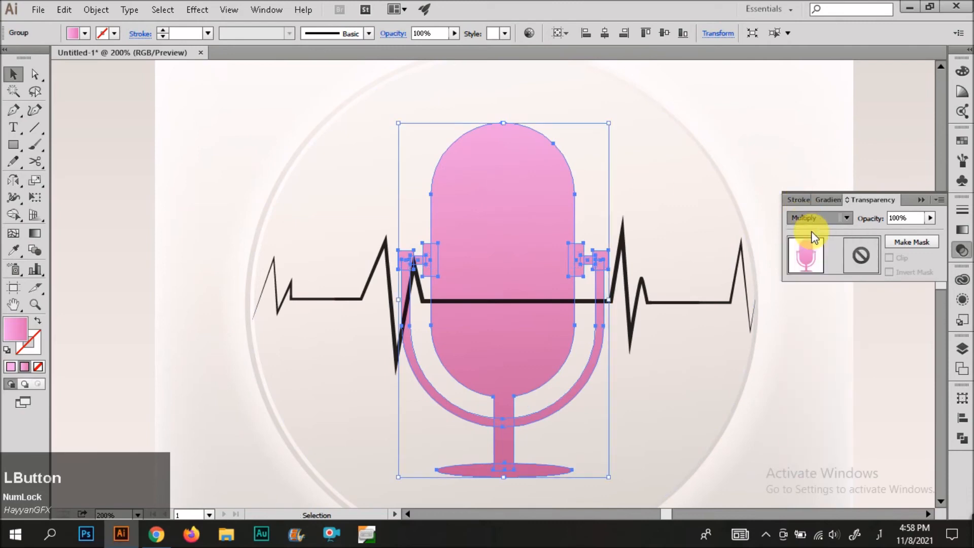
pyautogui.click(807, 213)
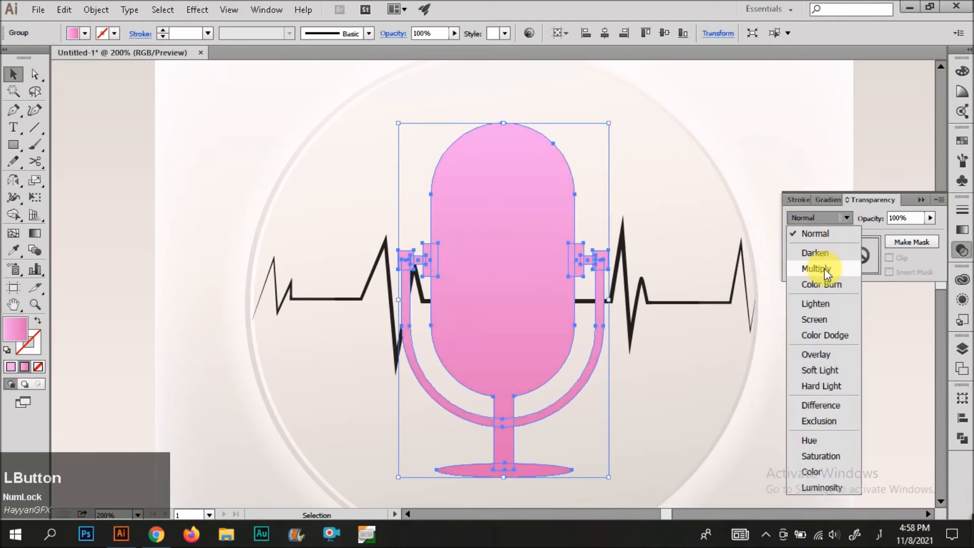
pyautogui.click(857, 307)
# Step: Lower the heartbeat line's opacity to 23%
pyautogui.scroll(-3, 283, 309)
pyautogui.scroll(1, 318, 312)
pyautogui.scroll(2, 318, 312)
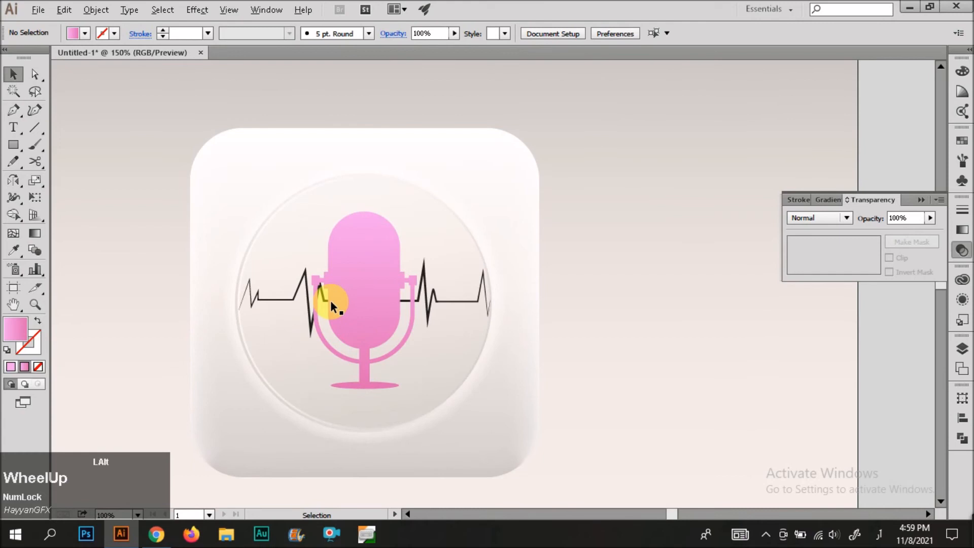
pyautogui.click(280, 262)
pyautogui.click(454, 33)
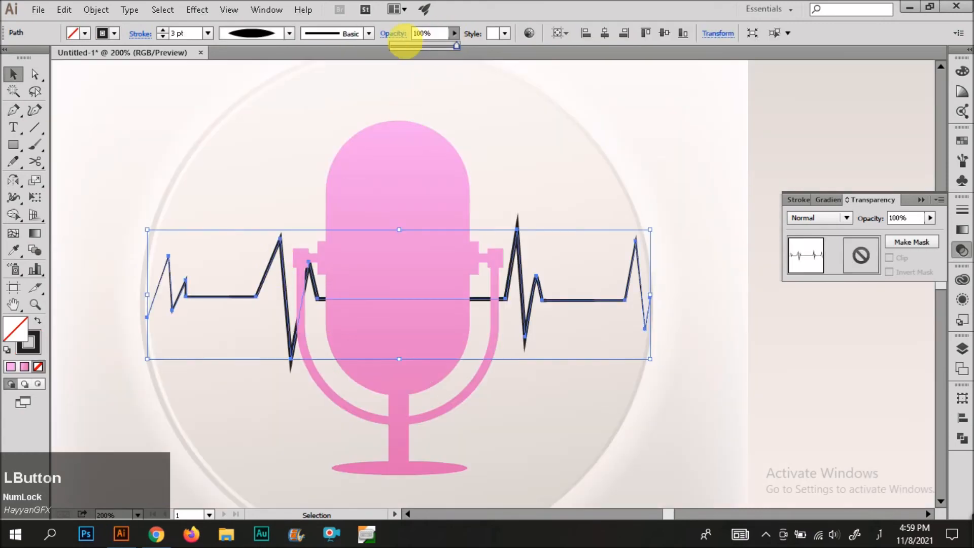
pyautogui.click(412, 45)
pyautogui.moveTo(410, 46); pyautogui.dragTo(407, 47)
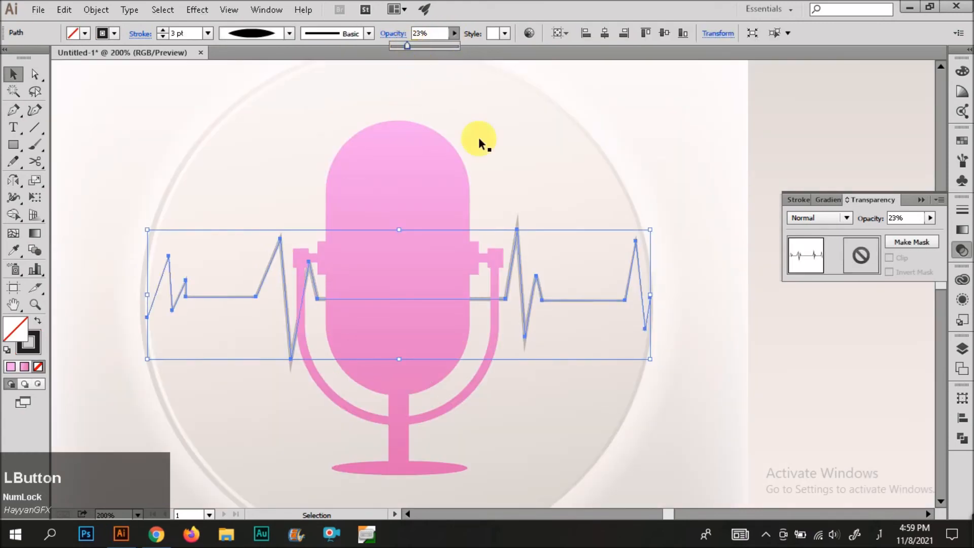
pyautogui.click(783, 385)
# Step: Shift the anchor points of the tall spike and small peak beside the microphone's left arm outward, clear of the stand
pyautogui.scroll(-2, 550, 304)
pyautogui.scroll(-1, 316, 292)
pyautogui.moveTo(330, 178); pyautogui.dragTo(576, 415)
pyautogui.click(574, 409)
pyautogui.scroll(4, 418, 271)
pyautogui.click(418, 273)
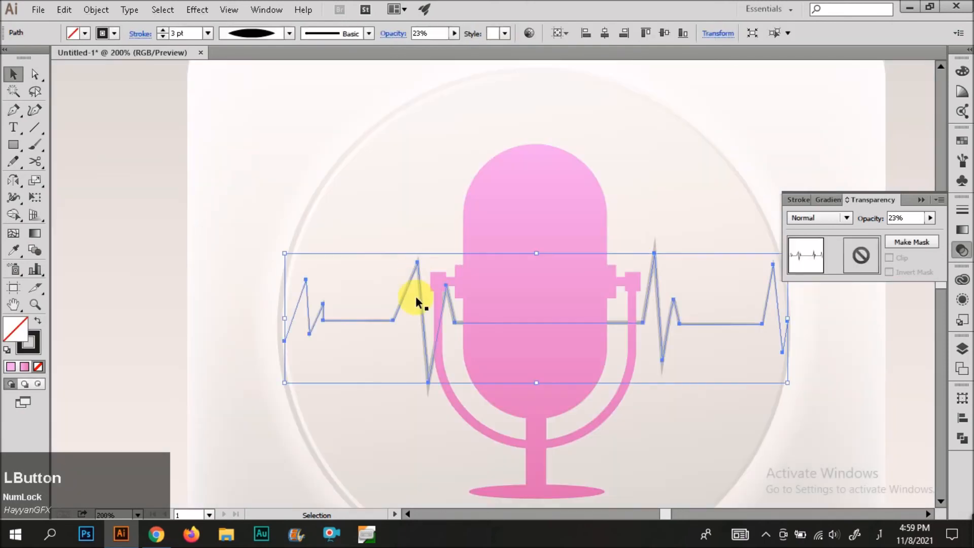
pyautogui.press('a')
pyautogui.click(416, 263)
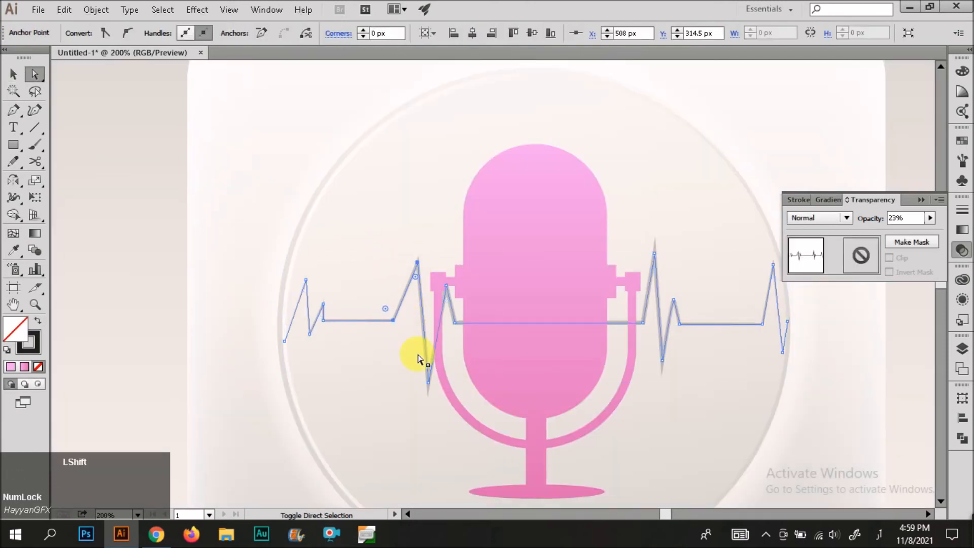
pyautogui.keyDown('shift'); pyautogui.click(428, 383); pyautogui.keyUp('shift')
pyautogui.moveTo(426, 385); pyautogui.dragTo(392, 383)
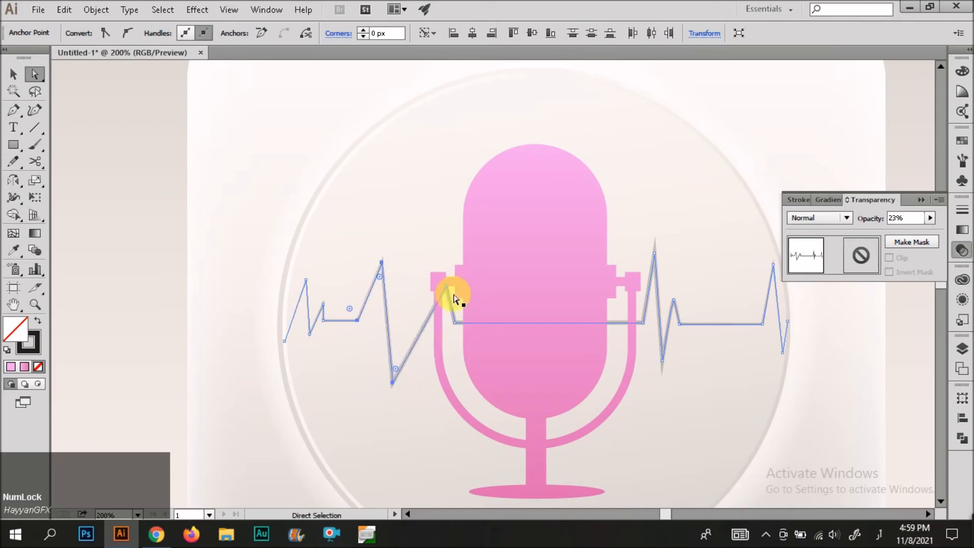
pyautogui.moveTo(447, 292); pyautogui.dragTo(415, 285)
pyautogui.moveTo(452, 321); pyautogui.dragTo(424, 315)
pyautogui.scroll(-3, 423, 307)
pyautogui.press('v')
pyautogui.click(631, 411)
# Step: Draw a long flat ellipse, wider than the icon, across its bottom edge and give it a black fill without a stroke
pyautogui.scroll(-2, 598, 376)
pyautogui.moveTo(589, 402); pyautogui.dragTo(362, 248)
pyautogui.click(441, 413)
pyautogui.scroll(1, 427, 363)
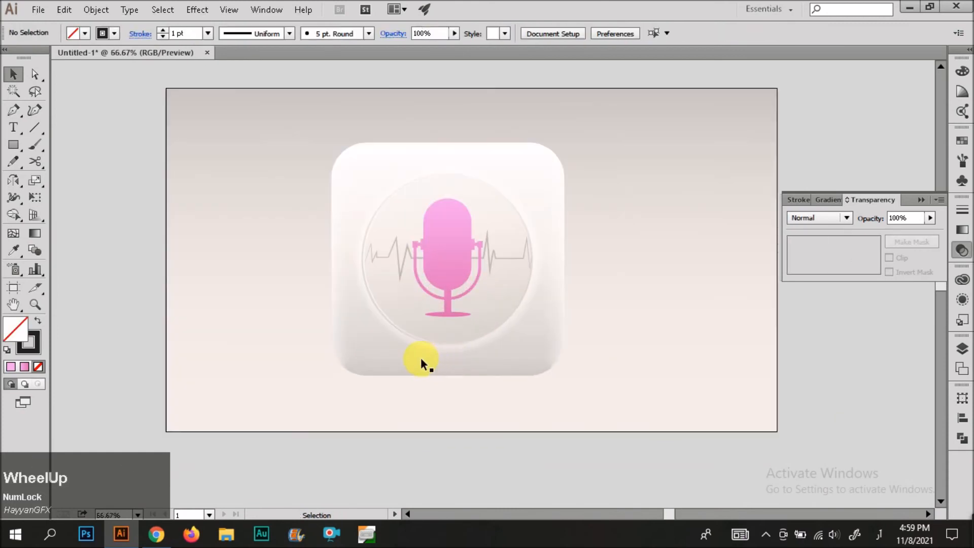
pyautogui.press('m')
pyautogui.moveTo(277, 357); pyautogui.dragTo(637, 384)
pyautogui.press('v')
pyautogui.click(84, 34)
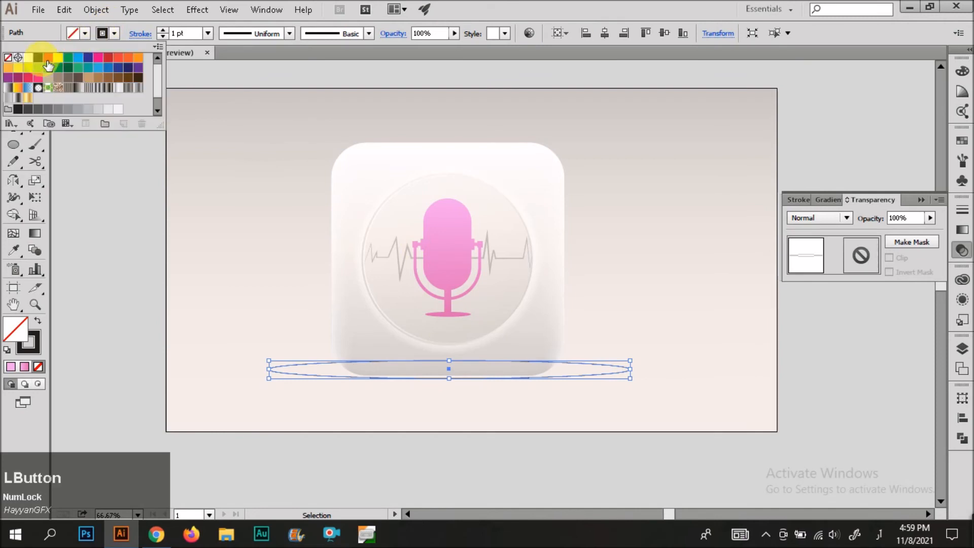
pyautogui.click(36, 60)
pyautogui.click(163, 37)
# Step: Apply a Gaussian Blur with a 63.5 pixel radius to the flat black ellipse under the icon
pyautogui.click(201, 10)
pyautogui.moveTo(228, 248)
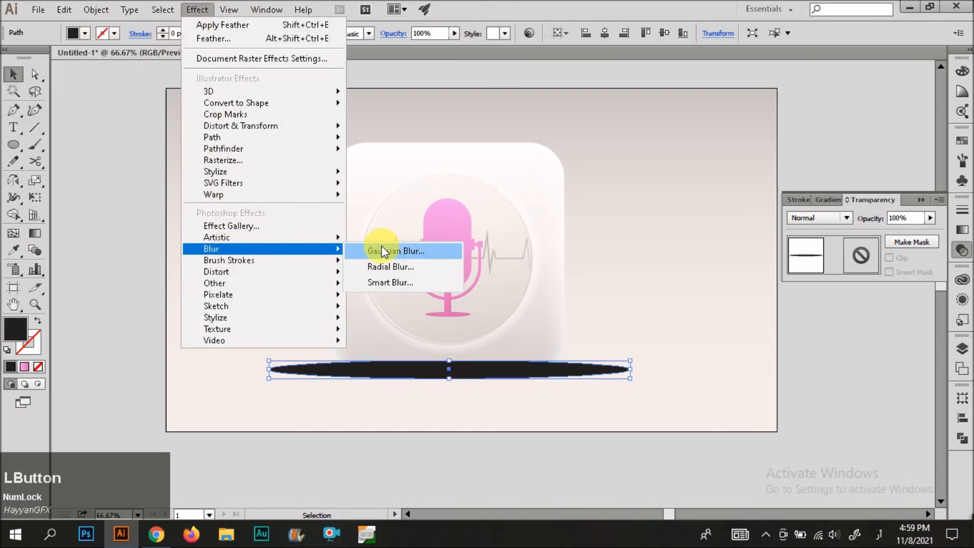
pyautogui.click(380, 250)
pyautogui.click(419, 229)
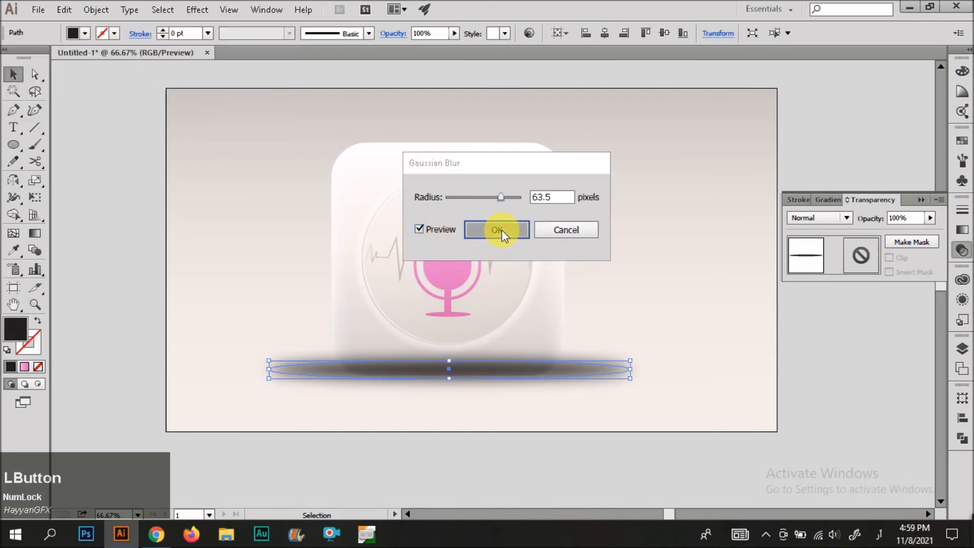
pyautogui.click(500, 231)
# Step: Lower the blurred ellipse's opacity to 13% and place it slightly lower, behind the icon
pyautogui.moveTo(454, 34); pyautogui.dragTo(401, 47)
pyautogui.click(302, 155)
pyautogui.moveTo(303, 361); pyautogui.dragTo(304, 365)
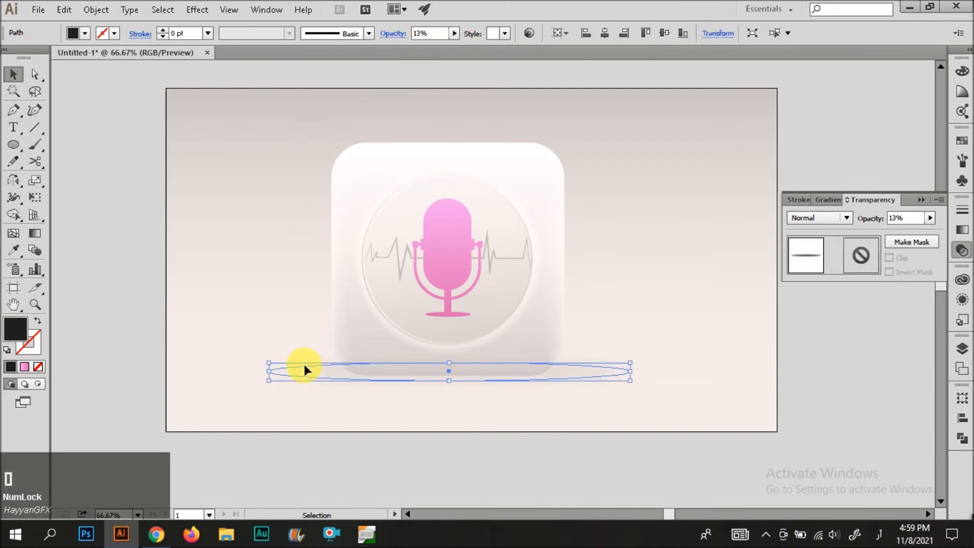
pyautogui.click(452, 425)
pyautogui.scroll(-1, 406, 399)
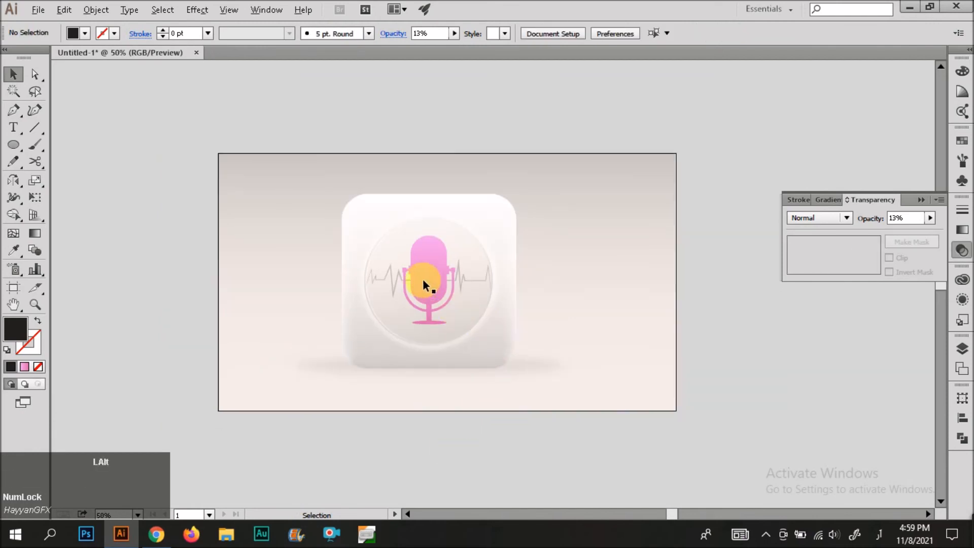
# Step: Add a disc-sized circle inside the icon group, offset slightly down and right of the disc, and enlarge it slightly
pyautogui.scroll(2, 483, 330)
pyautogui.click(528, 333)
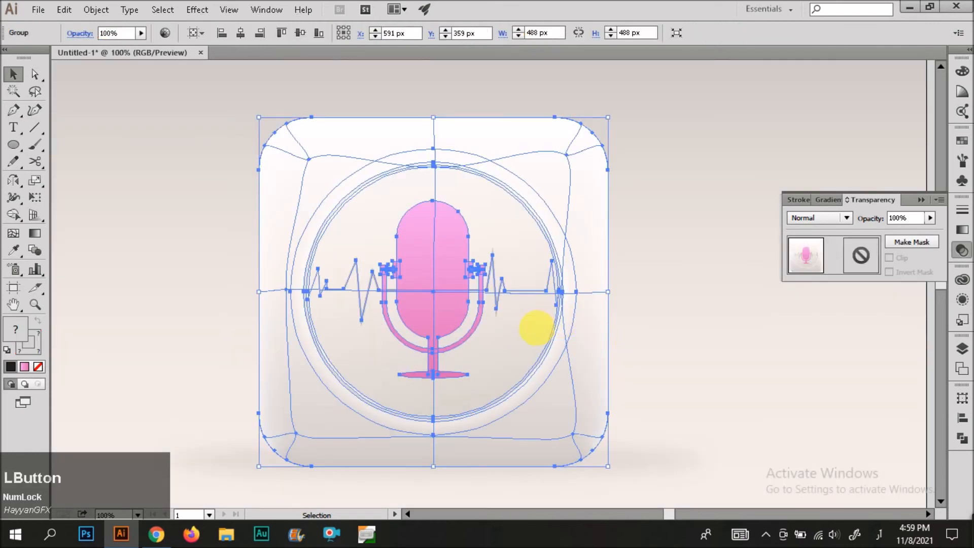
pyautogui.click(637, 342)
pyautogui.press('l')
pyautogui.keyDown('alt'); pyautogui.click(444, 295); pyautogui.keyUp('alt')
pyautogui.moveTo(444, 295); pyautogui.dragTo(571, 438)
pyautogui.press('v')
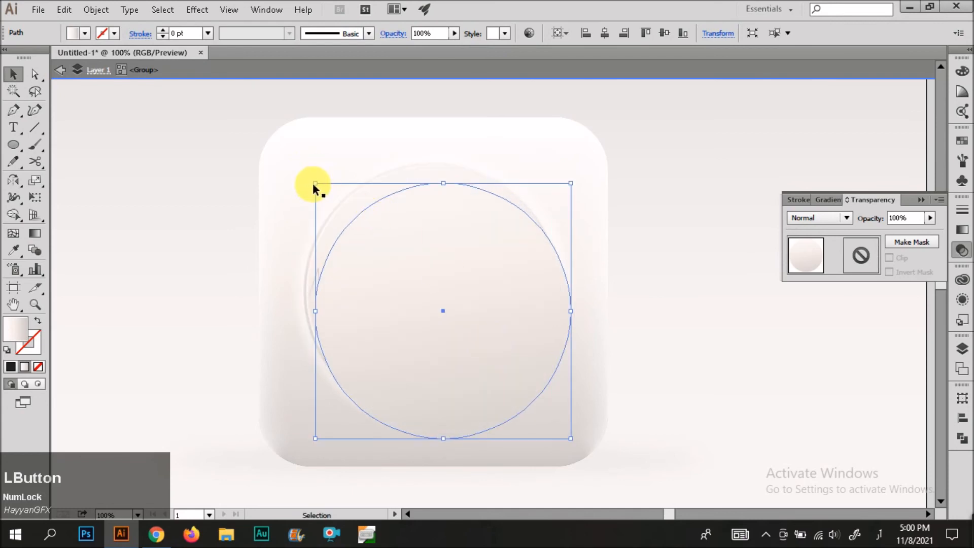
pyautogui.moveTo(313, 182); pyautogui.dragTo(306, 175)
# Step: Fill the offset circle with black and apply a Gaussian Blur to it
pyautogui.click(81, 33)
pyautogui.click(38, 50)
pyautogui.click(187, 10)
pyautogui.moveTo(233, 250)
pyautogui.click(378, 250)
pyautogui.press('Return')
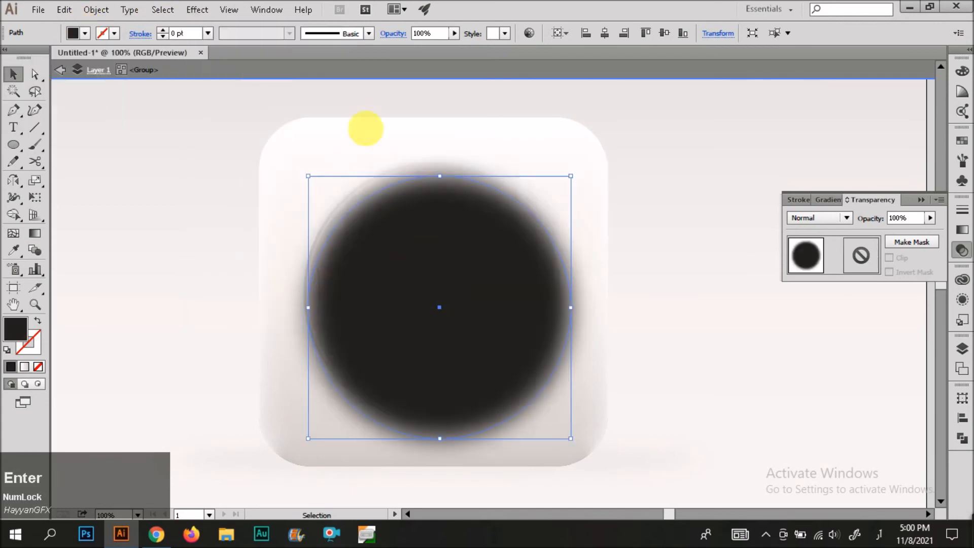
# Step: Lower the blurred circle's opacity to 31%, send it behind the disc and leave the icon group
pyautogui.moveTo(454, 33); pyautogui.dragTo(419, 44)
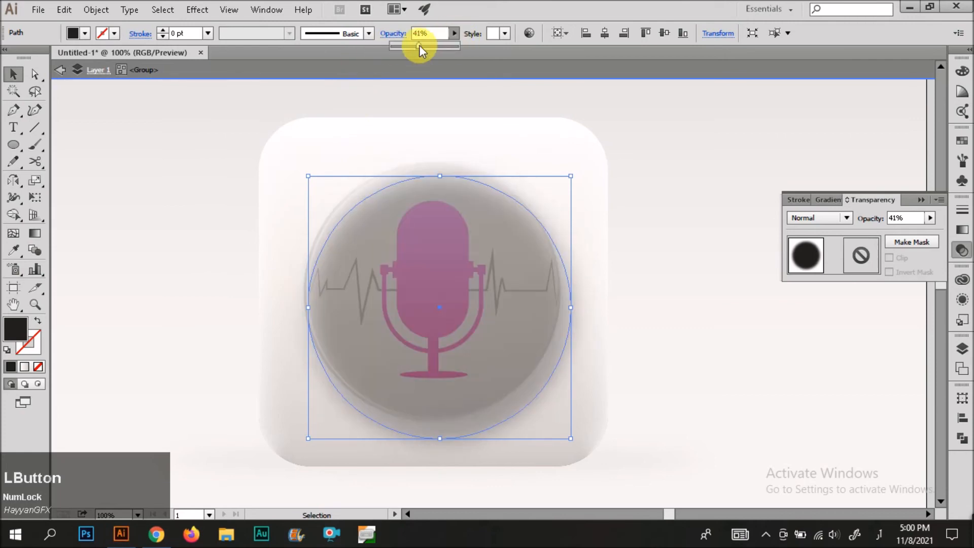
pyautogui.click(673, 302)
pyautogui.keyDown('ctrl'); pyautogui.click(547, 322); pyautogui.keyUp('ctrl')
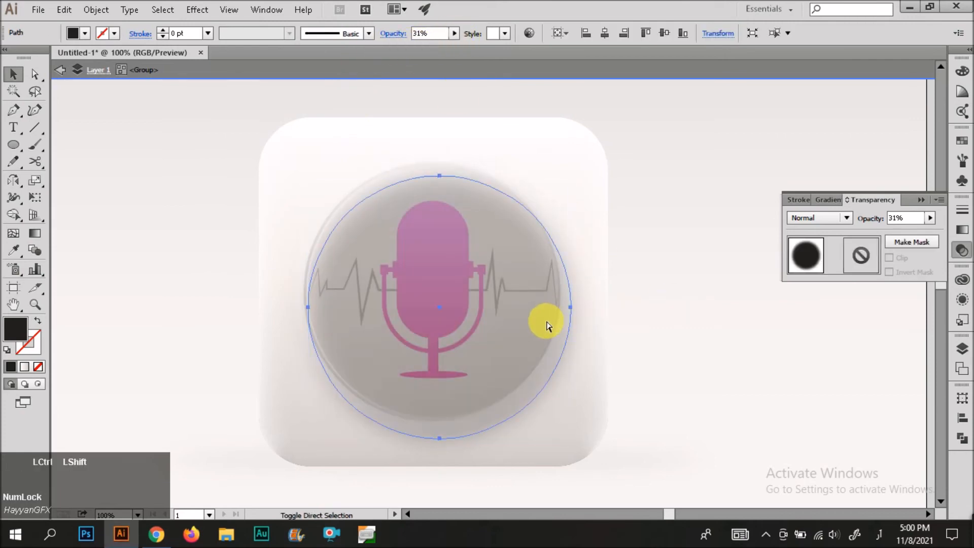
pyautogui.click(676, 308)
pyautogui.scroll(-1, 473, 316)
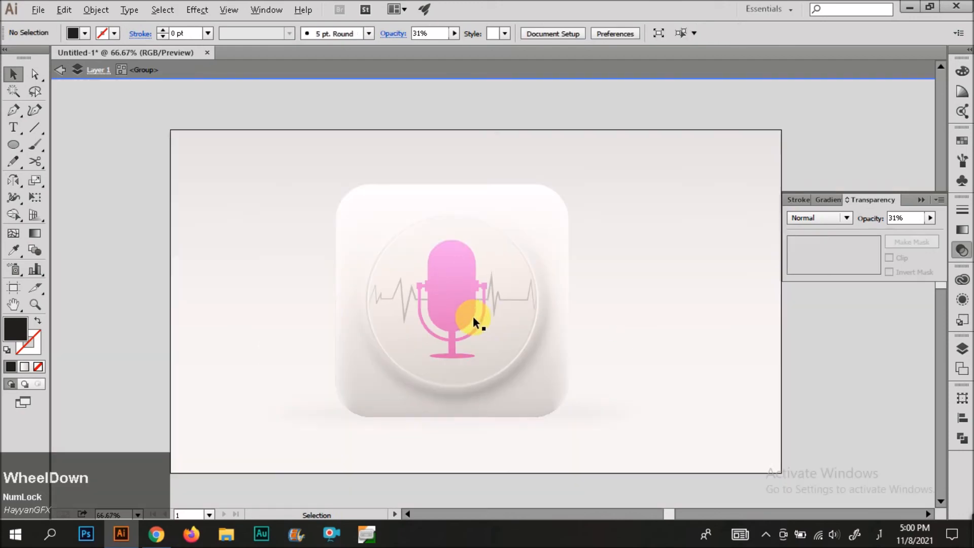
pyautogui.doubleClick(816, 393)
pyautogui.scroll(-1, 522, 304)
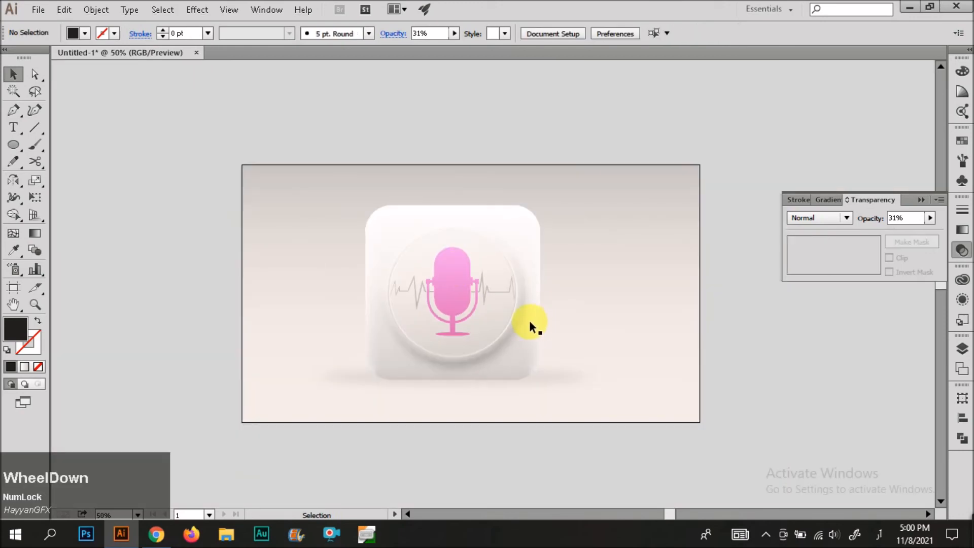
# Step: Try restacking the larger overlay circle within the icon group, and undo the changes
pyautogui.doubleClick(510, 339)
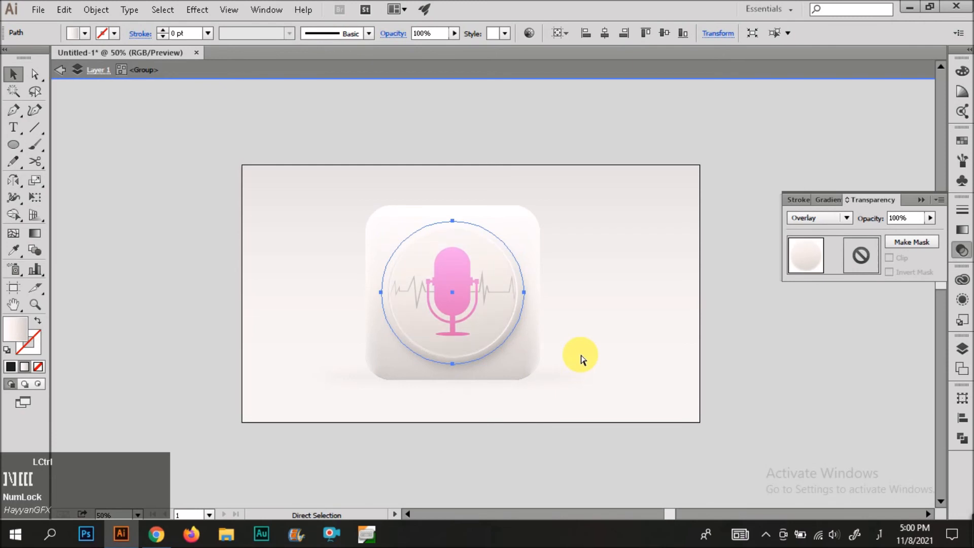
pyautogui.hotkey('ctrl', 'z')
pyautogui.hotkey('ctrl', 'z')
pyautogui.hotkey('ctrl', 'z')
pyautogui.hotkey('ctrl', 'z')
pyautogui.hotkey('ctrl', 'z')
pyautogui.hotkey('ctrl', 'z')
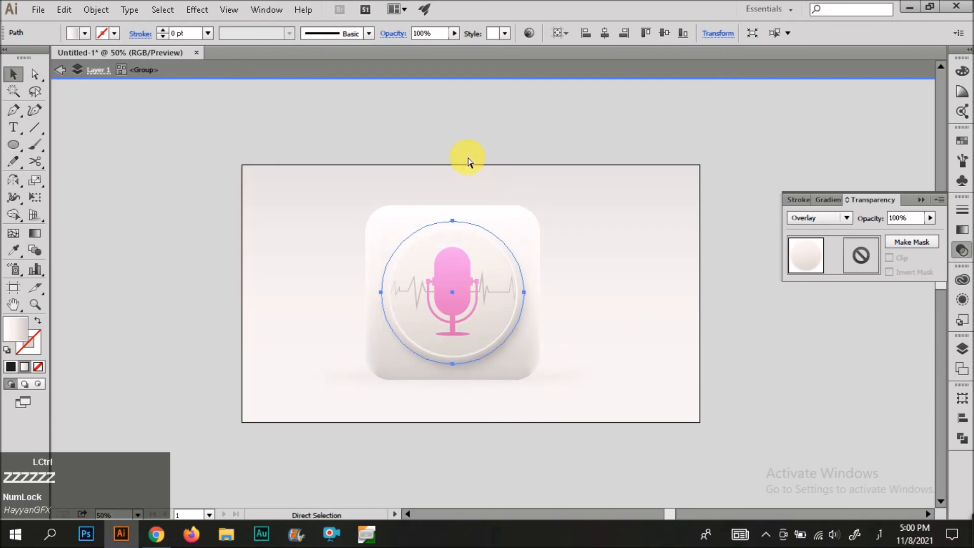
pyautogui.hotkey('ctrl', 'z')
pyautogui.hotkey('ctrl', 'z')
# Step: Adjust the stacking order of the blurred black circle relative to the larger overlay circle in the icon group
pyautogui.click(500, 351)
pyautogui.doubleClick(735, 434)
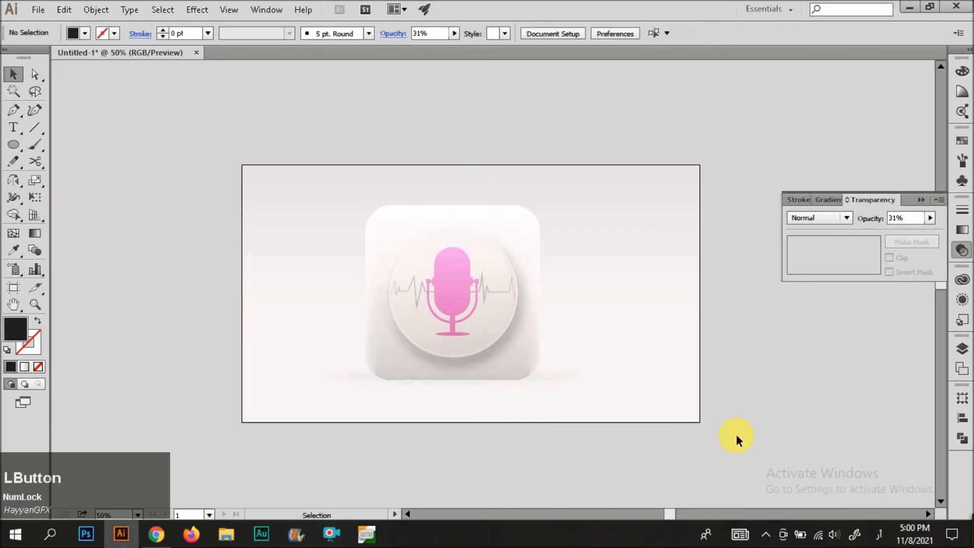
pyautogui.scroll(-1, 589, 359)
pyautogui.scroll(1, 500, 315)
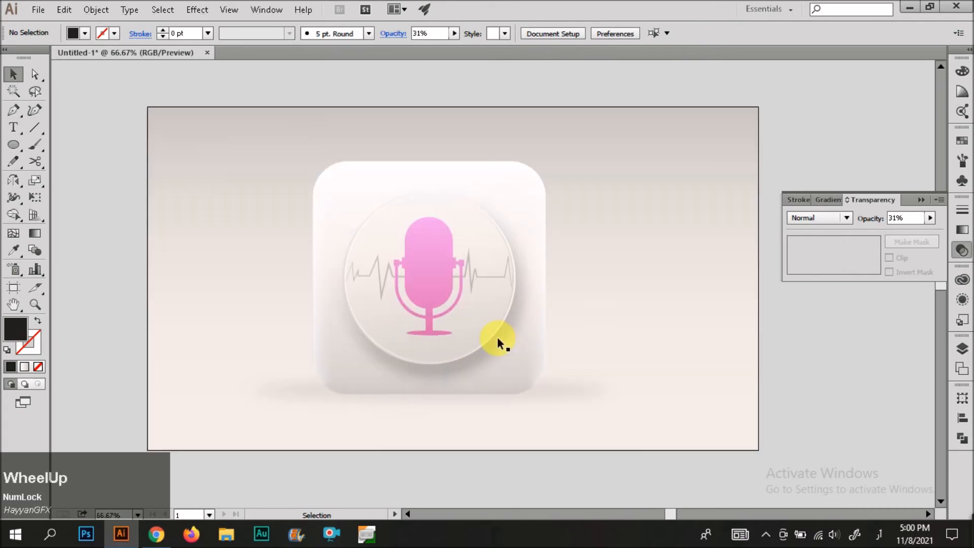
pyautogui.doubleClick(497, 337)
pyautogui.click(497, 339)
pyautogui.scroll(3, 497, 338)
pyautogui.scroll(-2, 498, 338)
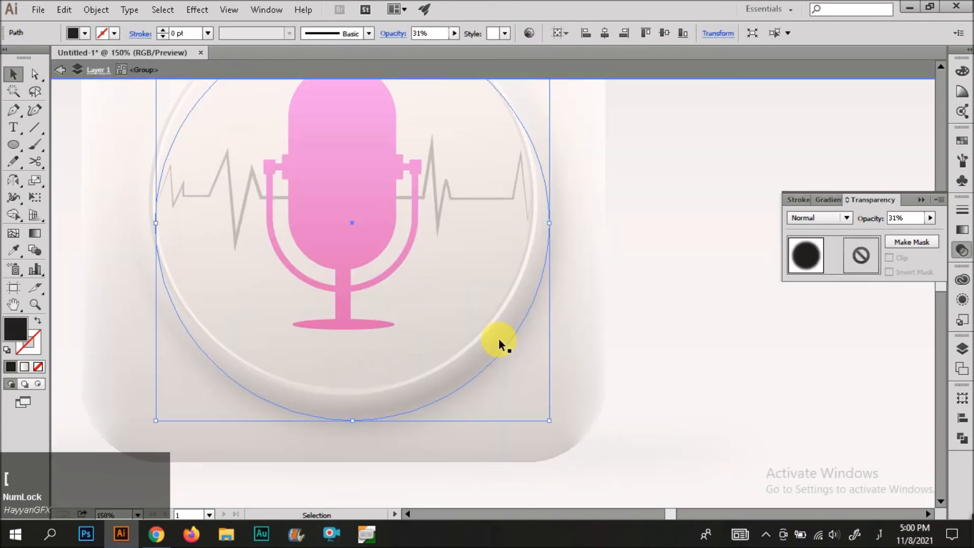
pyautogui.click(769, 406)
# Step: Lower the larger overlay circle's opacity to 69% and leave the icon group
pyautogui.click(436, 316)
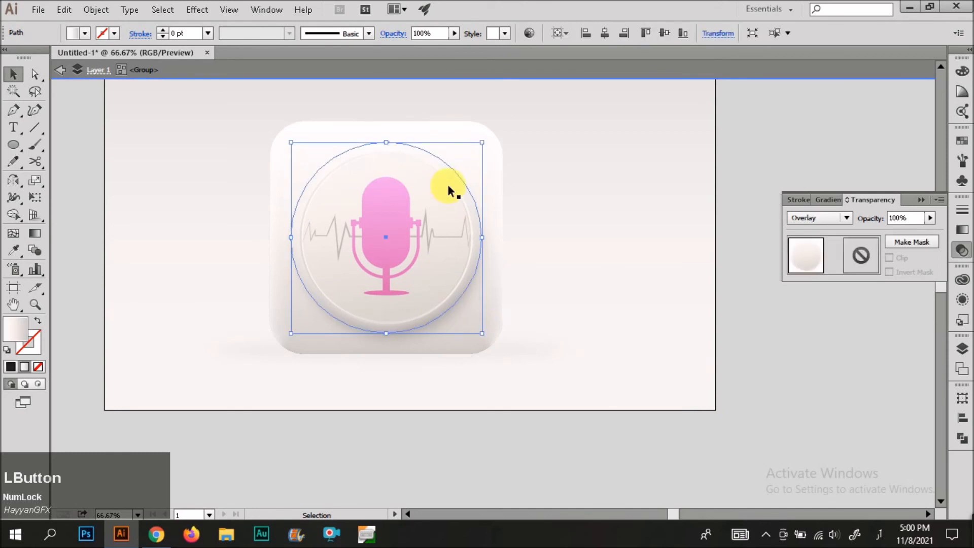
pyautogui.click(701, 335)
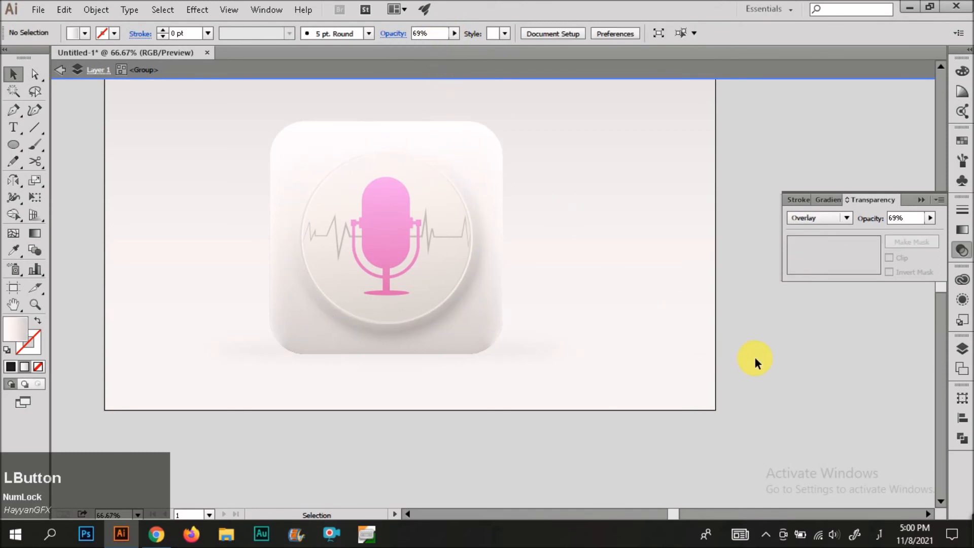
pyautogui.doubleClick(754, 357)
pyautogui.scroll(-1, 470, 358)
# Step: Duplicate the blurred ground ellipse in place and narrow the copy evenly to about three quarters of its width
pyautogui.click(437, 350)
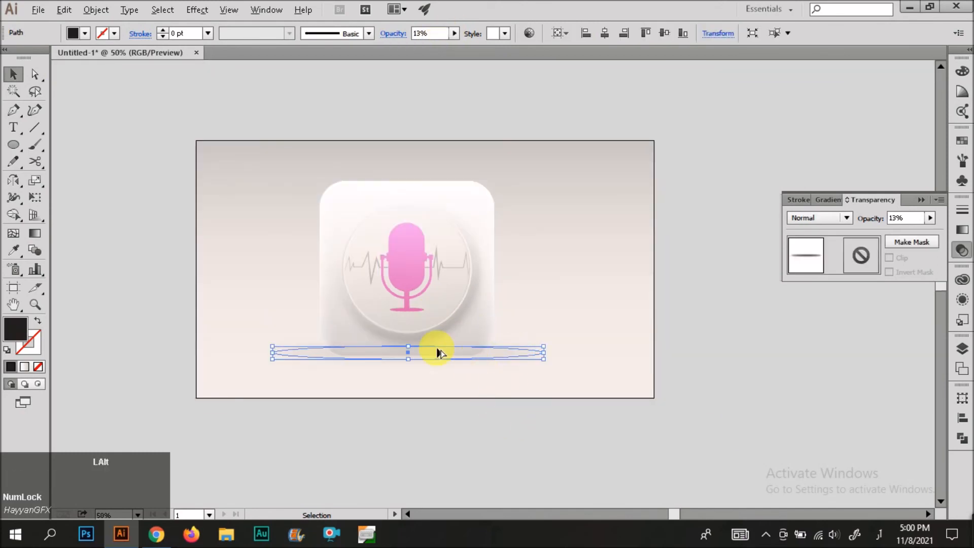
pyautogui.scroll(1, 434, 349)
pyautogui.click(534, 356)
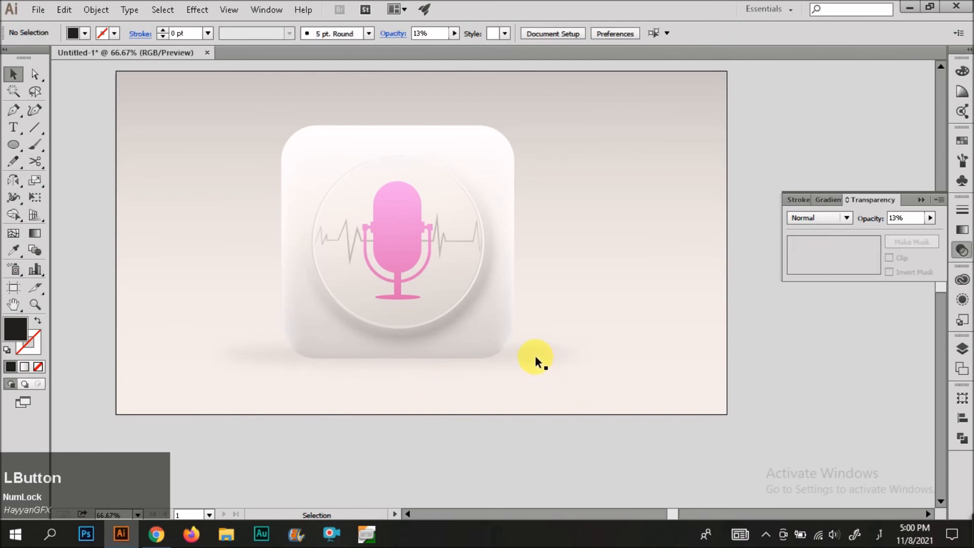
pyautogui.keyDown('ctrl'); pyautogui.click(537, 360); pyautogui.keyUp('ctrl')
pyautogui.moveTo(580, 358); pyautogui.dragTo(534, 359)
pyautogui.click(514, 388)
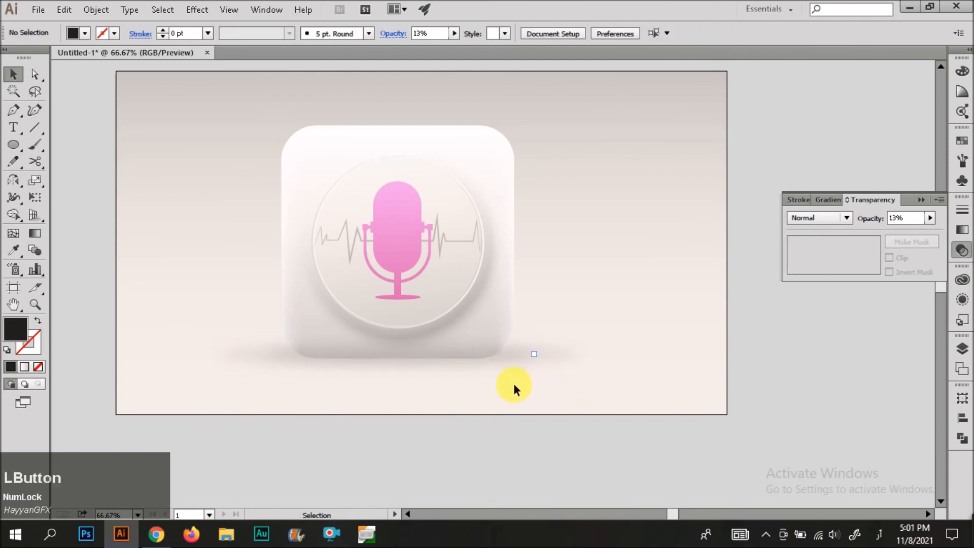
# Step: Paste another copy of the ground ellipse in place, making it much narrower and taller around the same centre
pyautogui.keyDown('ctrl'); pyautogui.click(517, 350); pyautogui.keyUp('ctrl')
pyautogui.hotkey('ctrl', 'shift', 'v')
pyautogui.moveTo(536, 361); pyautogui.dragTo(474, 374)
# Step: Group the three ground shadow ellipses without the icon and send the group behind the icon
pyautogui.moveTo(582, 435); pyautogui.dragTo(326, 263)
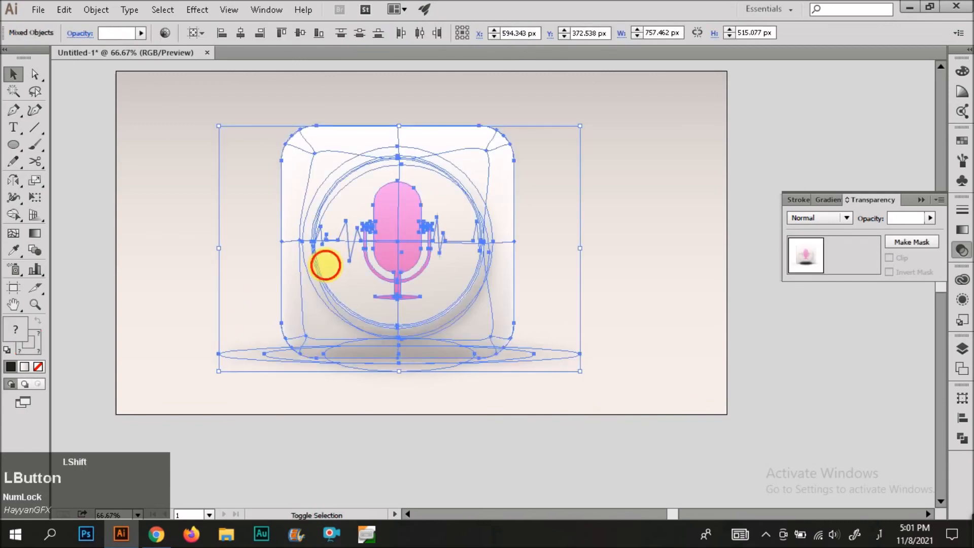
pyautogui.keyDown('shift'); pyautogui.click(325, 264); pyautogui.keyUp('shift')
pyautogui.keyDown('shift'); pyautogui.click(326, 266); pyautogui.keyUp('shift')
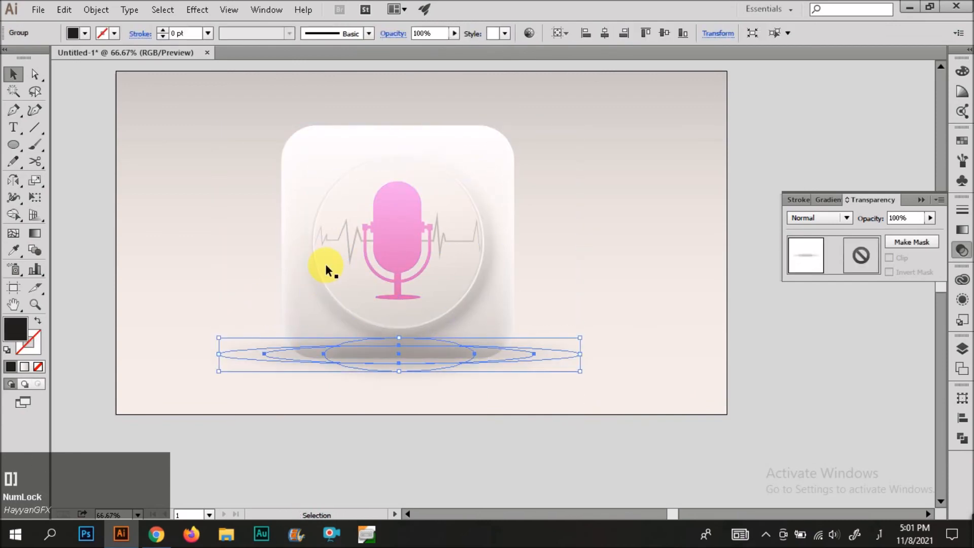
pyautogui.click(778, 413)
pyautogui.scroll(-1, 452, 434)
# Step: Try lowering the shadow ellipse group's opacity to 61%
pyautogui.click(485, 362)
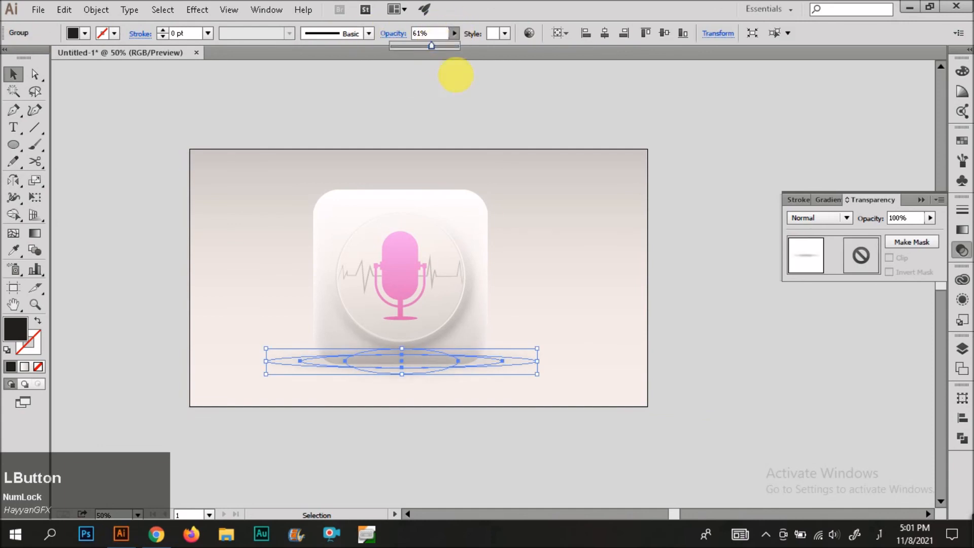
pyautogui.click(304, 172)
pyautogui.scroll(-1, 492, 380)
pyautogui.scroll(1, 464, 360)
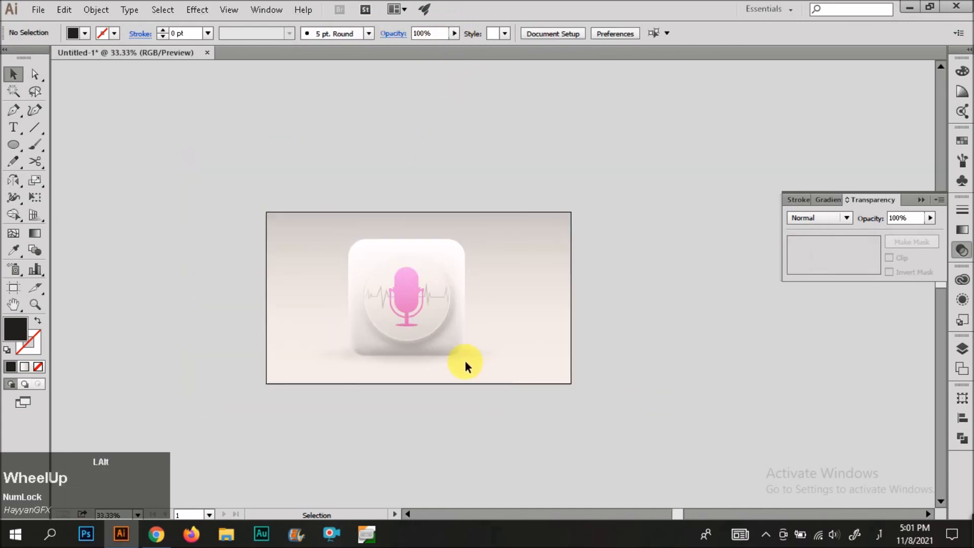
pyautogui.click(482, 348)
pyautogui.click(543, 356)
pyautogui.click(478, 349)
pyautogui.click(578, 370)
# Step: Draw a thin black rectangle along the icon's bottom edge, spanning the flat part between its rounded corners
pyautogui.scroll(3, 242, 344)
pyautogui.click(239, 332)
pyautogui.click(319, 326)
pyautogui.press('m')
pyautogui.moveTo(285, 335); pyautogui.dragTo(694, 359)
pyautogui.press('v')
# Step: Distort the rectangle in perspective into a trapezoid whose lower edge spreads well past both sides of the icon
pyautogui.click(35, 196)
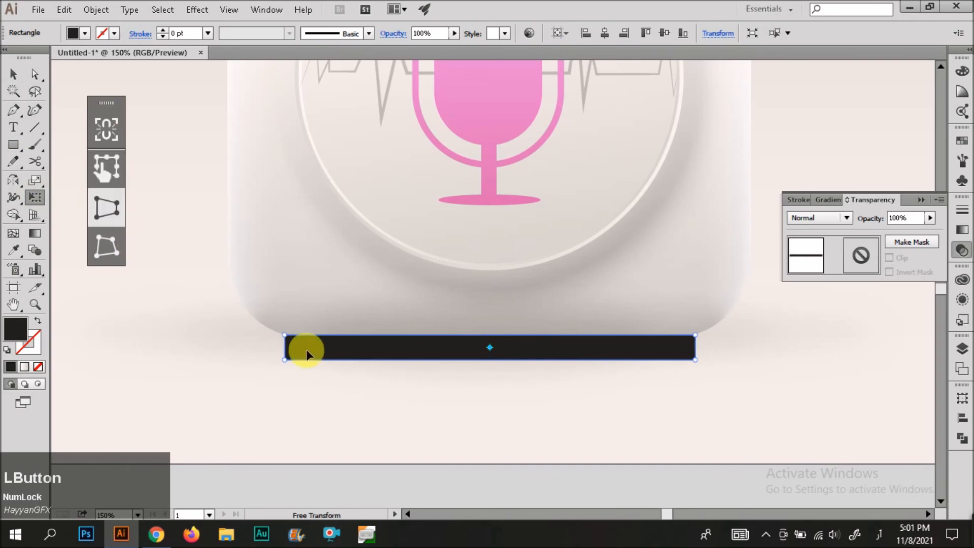
pyautogui.moveTo(285, 359); pyautogui.dragTo(113, 364)
pyautogui.press('v')
pyautogui.click(373, 352)
# Step: Apply a Gaussian Blur to the black trapezoid
pyautogui.click(197, 9)
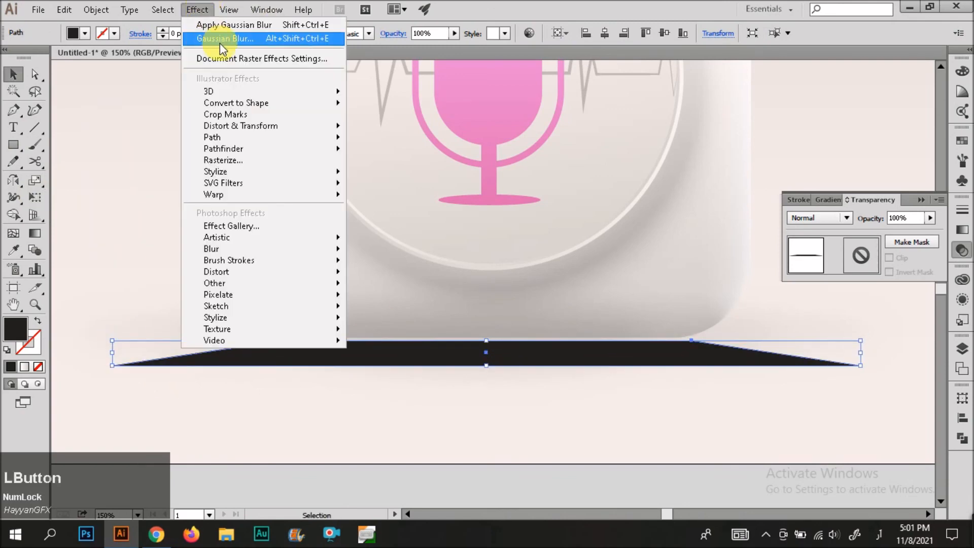
pyautogui.click(245, 38)
pyautogui.press('Return')
pyautogui.press('v')
pyautogui.click(463, 412)
pyautogui.scroll(-2, 430, 411)
# Step: Move the blurred trapezoid slightly up against the icon's base and lower its opacity to 34%
pyautogui.click(428, 384)
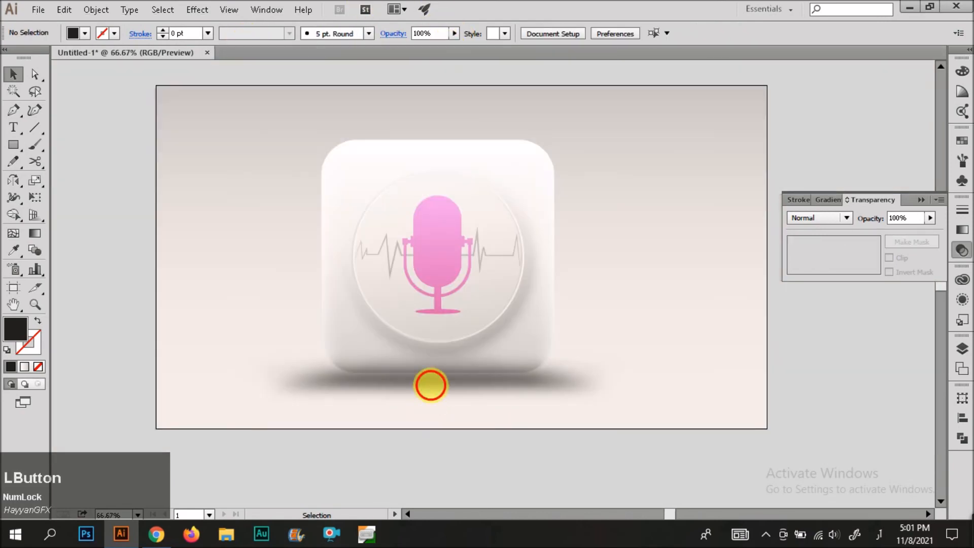
pyautogui.click(452, 449)
pyautogui.click(452, 382)
pyautogui.click(454, 33)
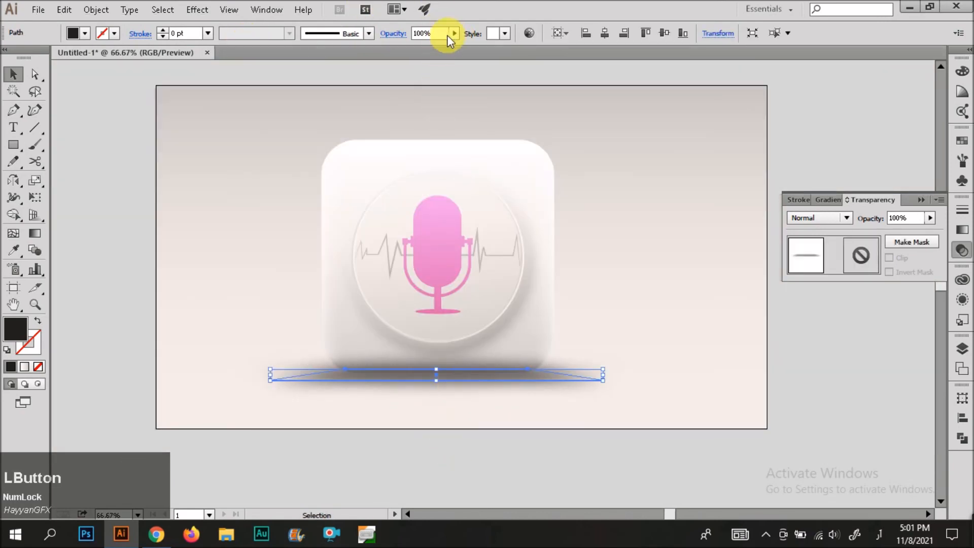
pyautogui.moveTo(451, 49); pyautogui.dragTo(415, 48)
pyautogui.click(798, 344)
pyautogui.press('v')
pyautogui.scroll(-2, 481, 357)
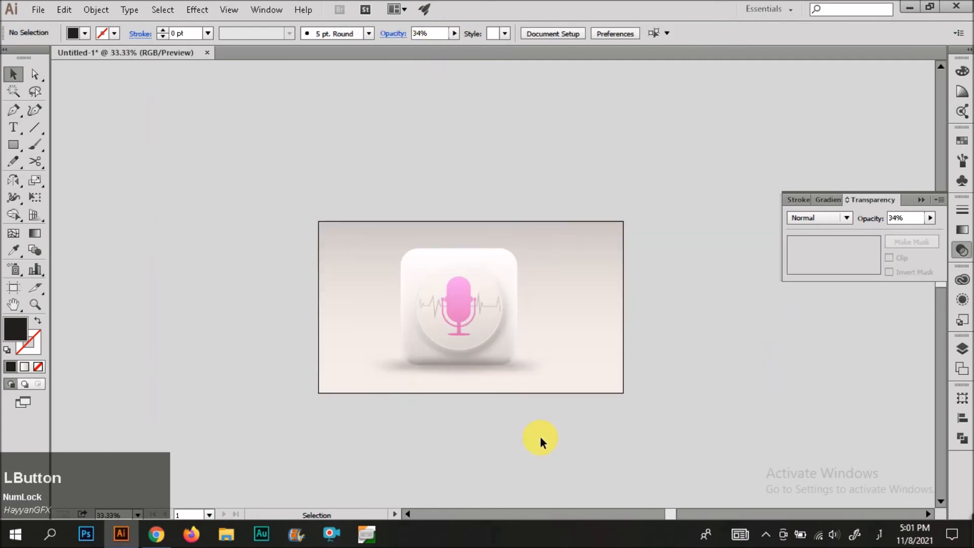
# Step: Reduce the blurred trapezoid's opacity to 14%
pyautogui.click(523, 371)
pyautogui.scroll(4, 528, 362)
pyautogui.click(531, 388)
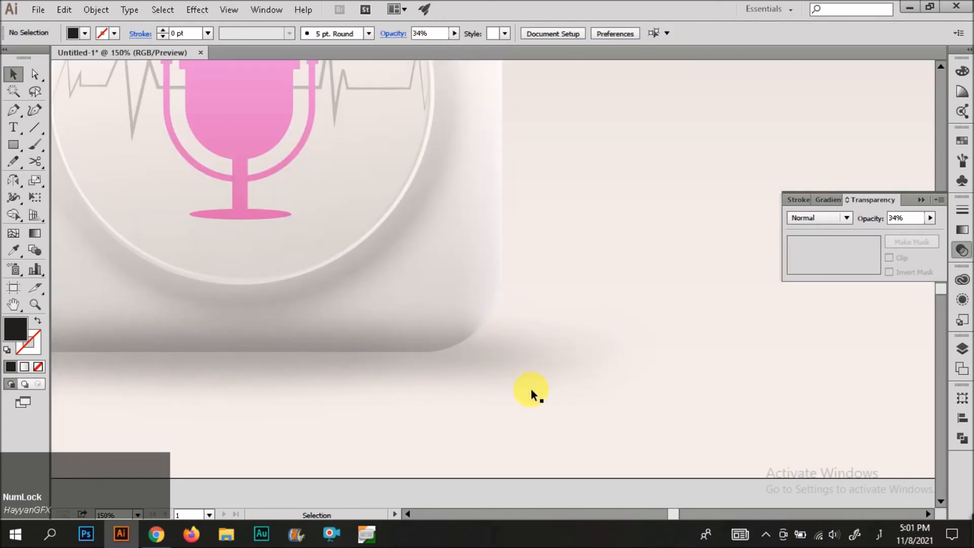
pyautogui.click(449, 360)
pyautogui.click(454, 33)
pyautogui.moveTo(414, 46); pyautogui.dragTo(403, 47)
# Step: Send the blurred trapezoid and the shadow ellipse group behind the icon, moving the trapezoid further back
pyautogui.moveTo(354, 361); pyautogui.dragTo(473, 245)
pyautogui.hotkey('ctrl', 'g')
pyautogui.scroll(-1, 613, 417)
pyautogui.click(613, 417)
pyautogui.scroll(-1, 619, 406)
pyautogui.keyDown('shift'); pyautogui.click(473, 245); pyautogui.keyUp('shift')
pyautogui.click(566, 323)
pyautogui.click(565, 323)
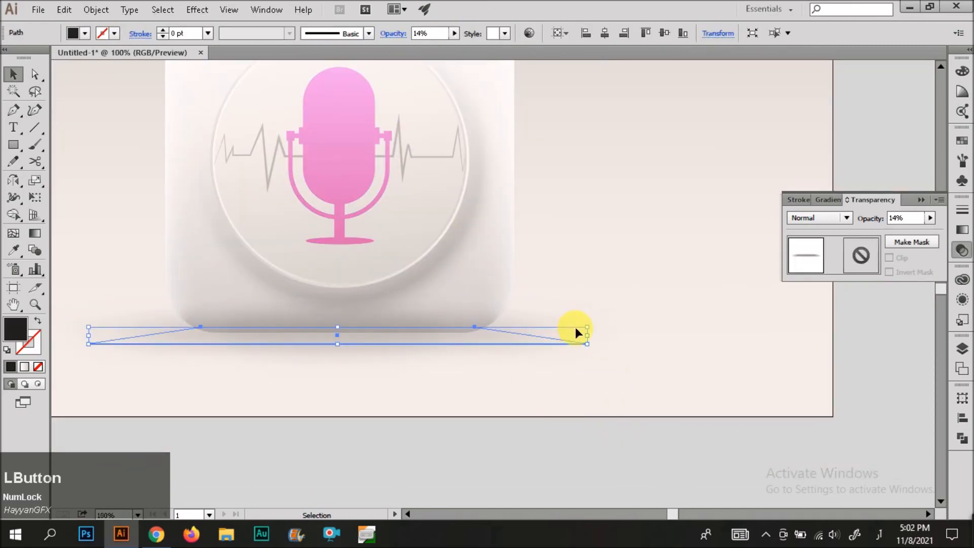
pyautogui.click(478, 342)
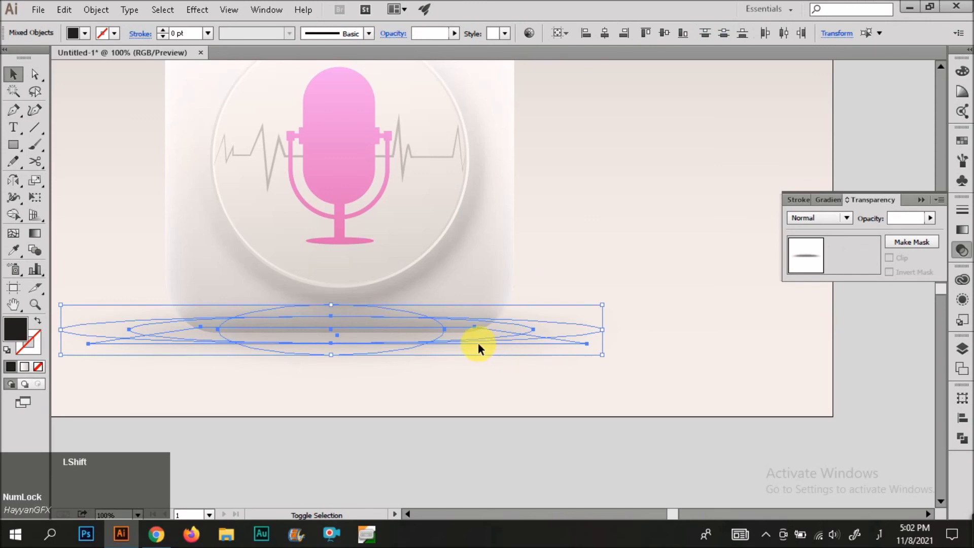
pyautogui.click(511, 361)
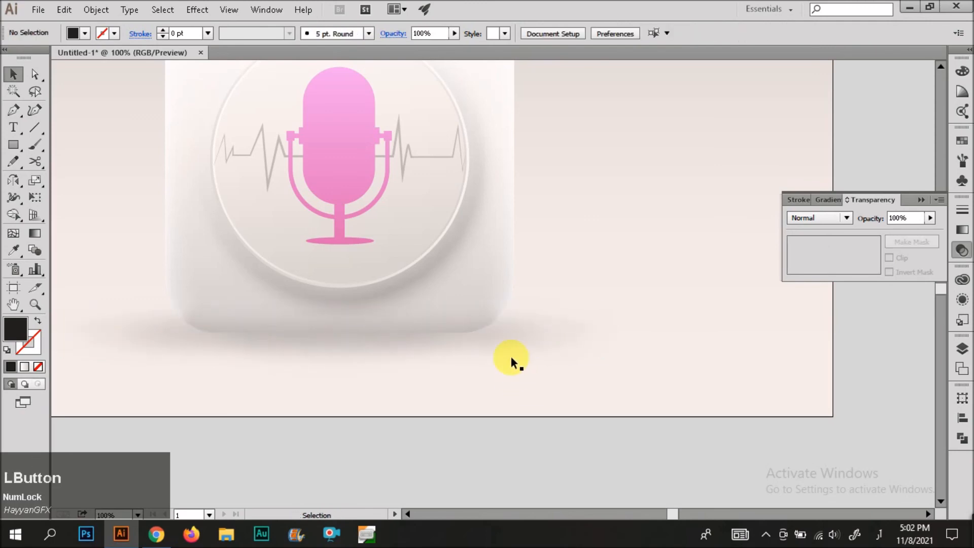
pyautogui.click(538, 321)
pyautogui.hotkey('ctrl', '[')
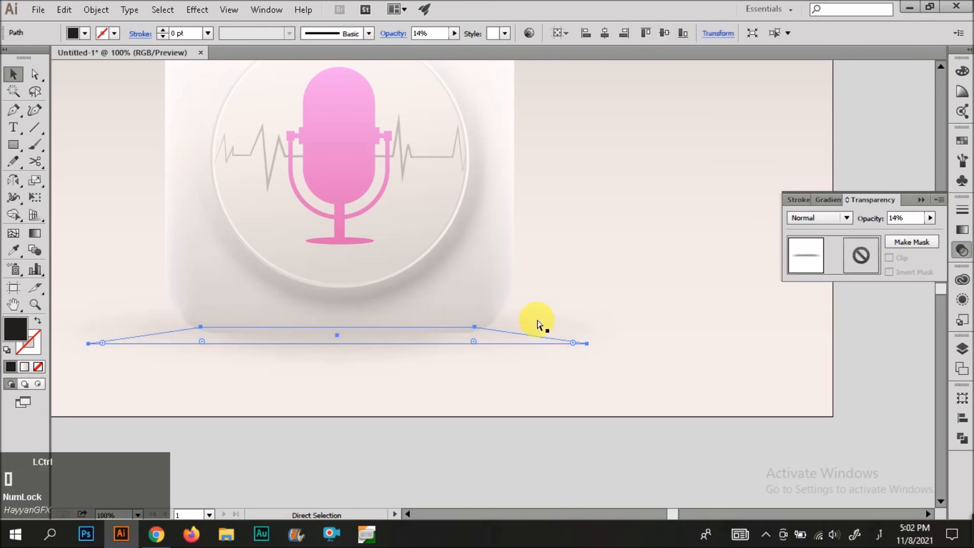
# Step: Group the whole icon with its ground shadows and move it toward the left side of the artboard
pyautogui.click(577, 442)
pyautogui.scroll(-2, 492, 416)
pyautogui.moveTo(579, 426); pyautogui.dragTo(284, 181)
pyautogui.moveTo(352, 278); pyautogui.dragTo(299, 278)
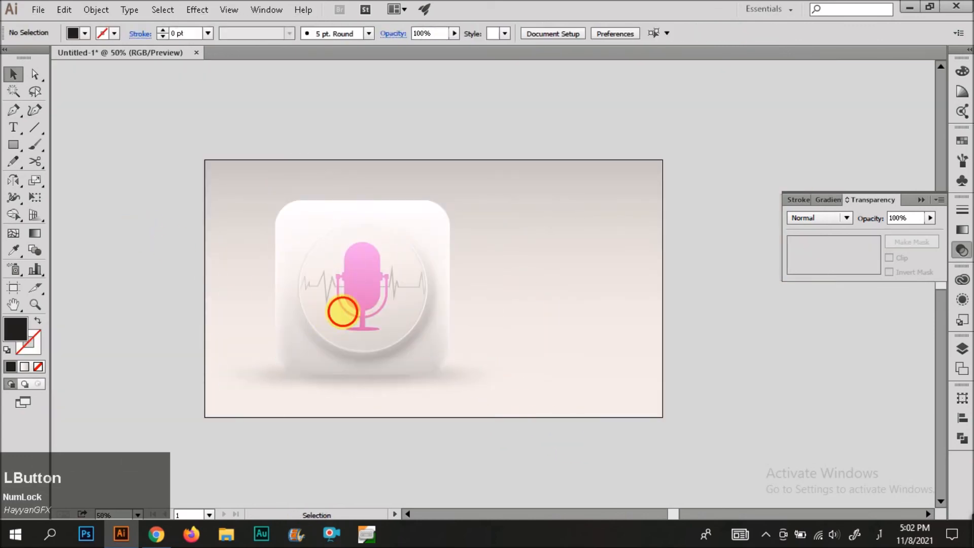
# Step: Duplicate the icon group to the right and scale the copy down to about 372 × 255 px near the artboard's lower right
pyautogui.click(343, 317)
pyautogui.press('v')
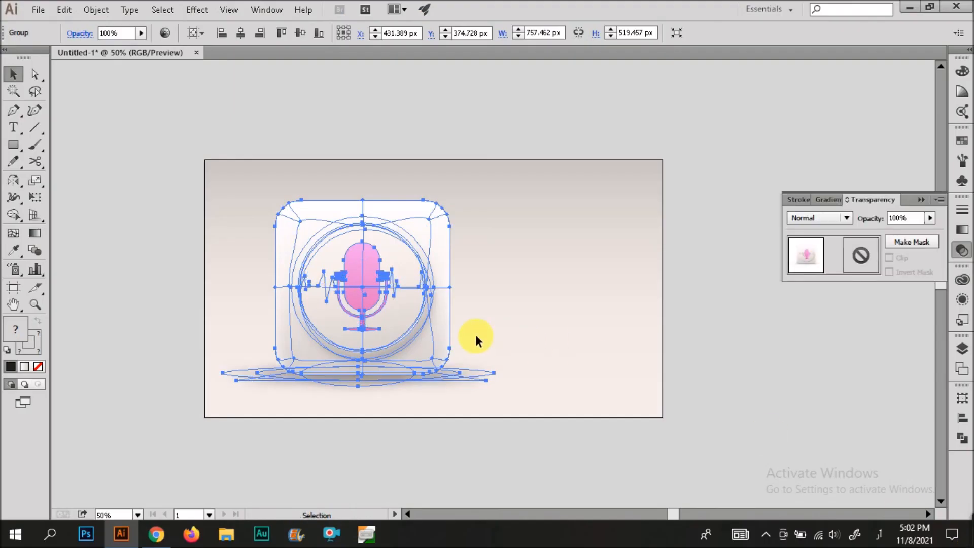
pyautogui.moveTo(474, 338); pyautogui.dragTo(555, 298)
pyautogui.moveTo(393, 201); pyautogui.dragTo(640, 341)
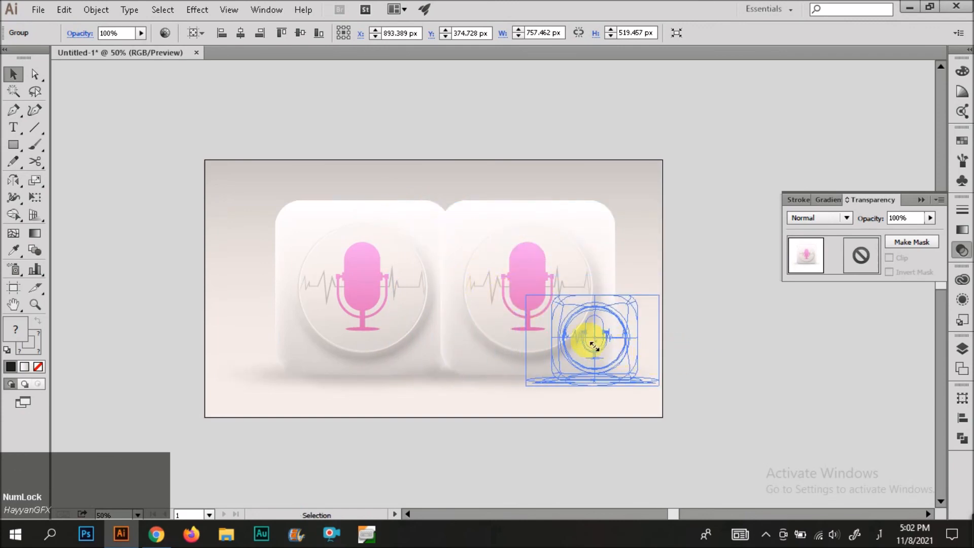
pyautogui.moveTo(526, 296); pyautogui.dragTo(500, 265)
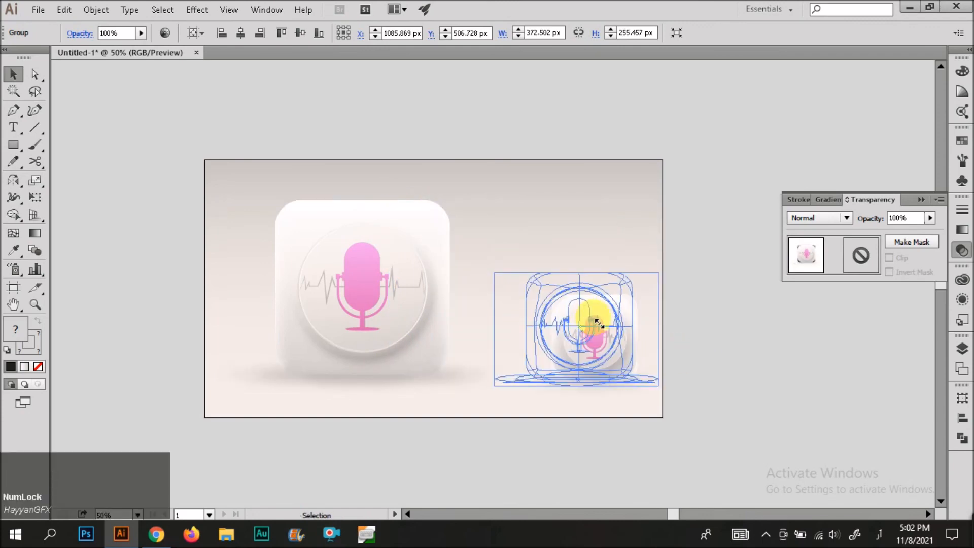
# Step: Shift both icon groups slightly left and raise the smaller copy slightly
pyautogui.moveTo(414, 310); pyautogui.dragTo(535, 346)
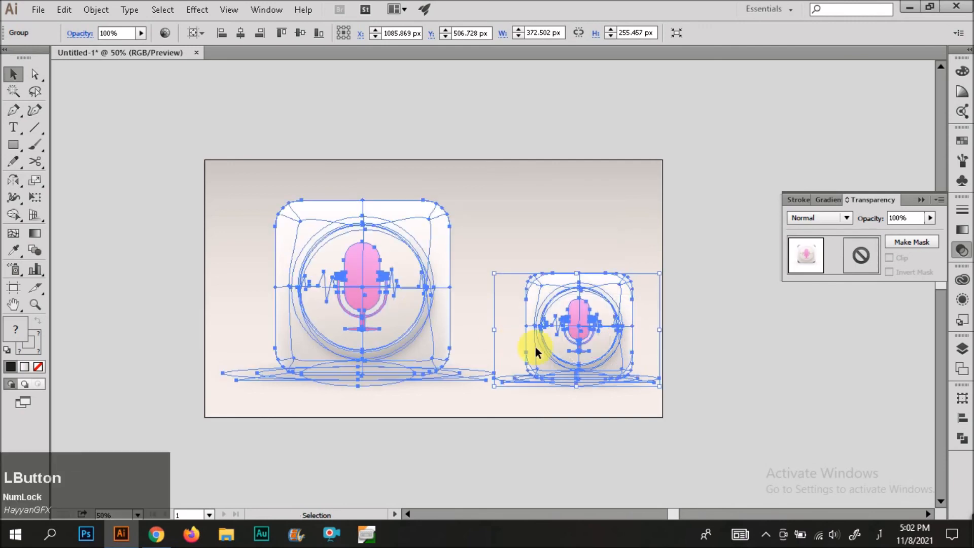
pyautogui.click(678, 354)
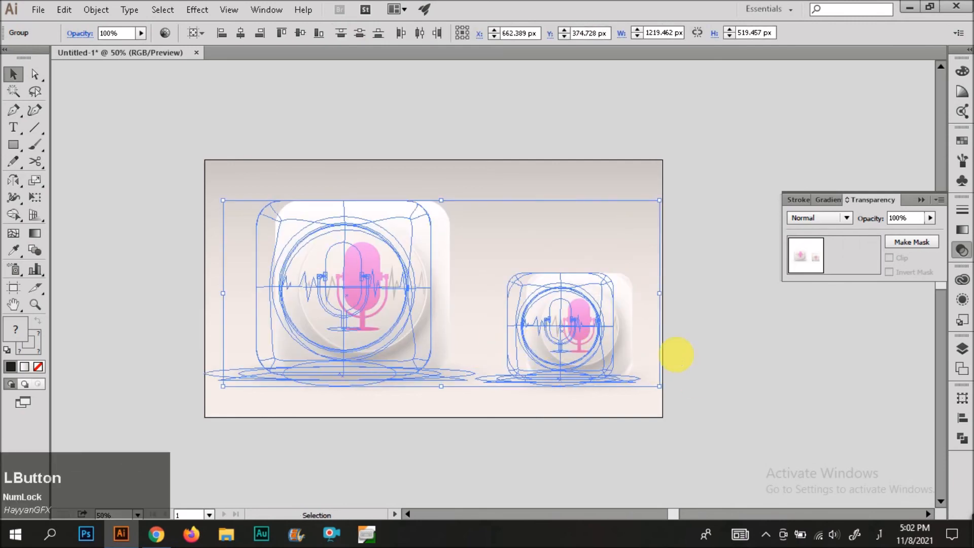
pyautogui.click(571, 344)
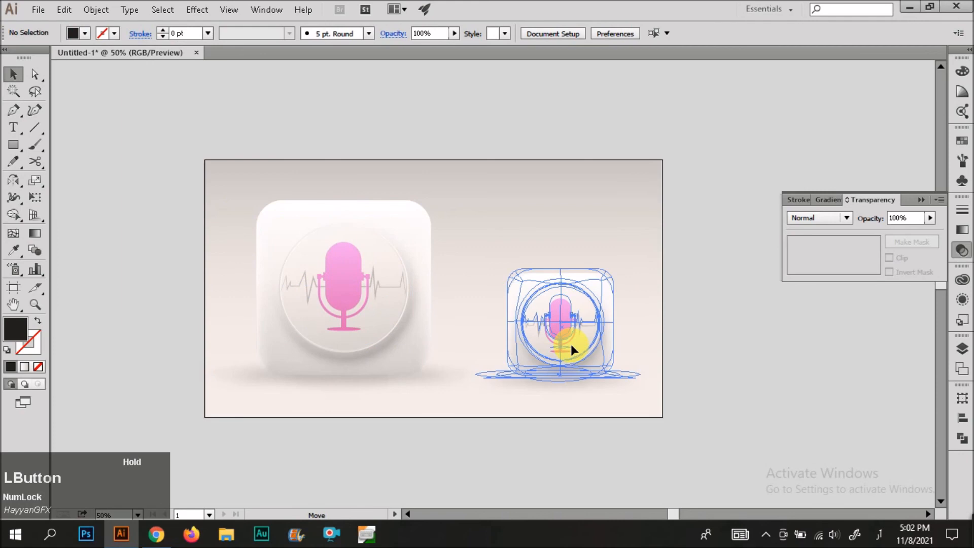
pyautogui.click(730, 360)
# Step: Inside the smaller icon's nested groups, restack the base shapes so the gradient rounded rectangle covers the dark corners, and leave isolation mode
pyautogui.scroll(3, 606, 278)
pyautogui.doubleClick(579, 264)
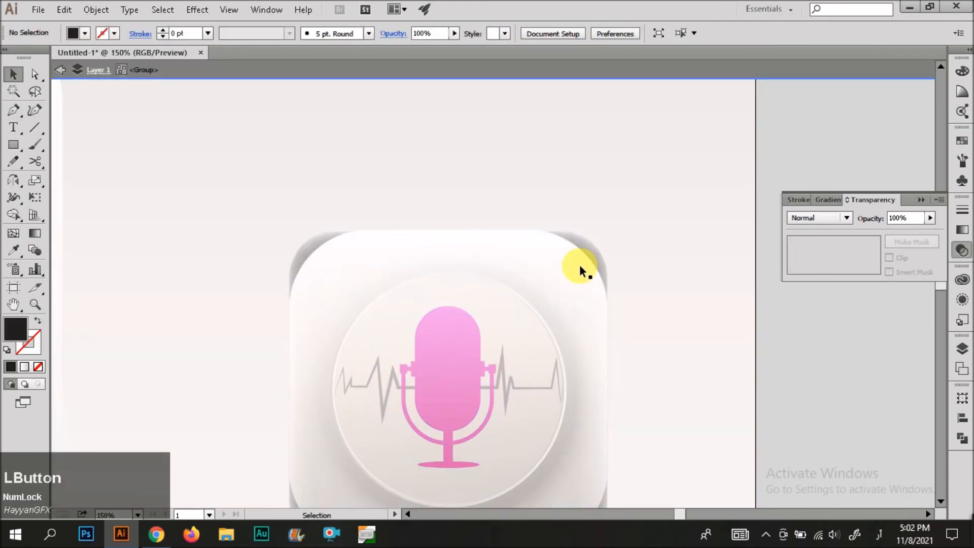
pyautogui.click(581, 260)
pyautogui.doubleClick(580, 262)
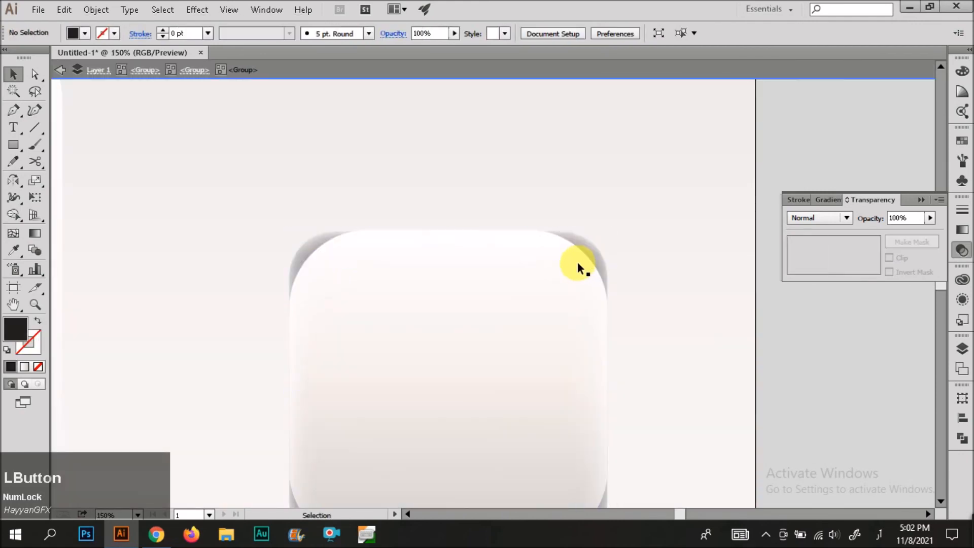
pyautogui.click(581, 268)
pyautogui.press('[')
pyautogui.click(582, 274)
pyautogui.press('a')
pyautogui.click(565, 279)
pyautogui.press('v')
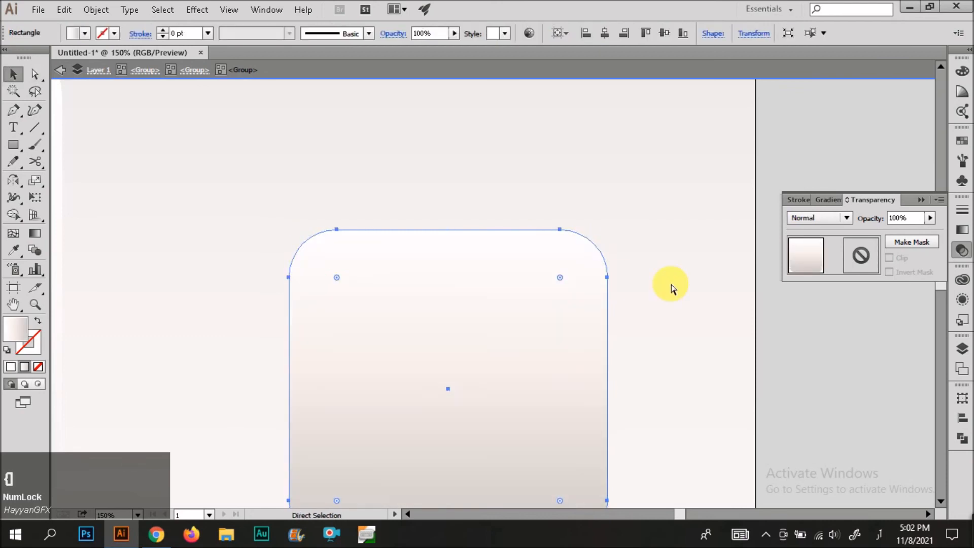
pyautogui.doubleClick(753, 348)
pyautogui.scroll(-2, 674, 297)
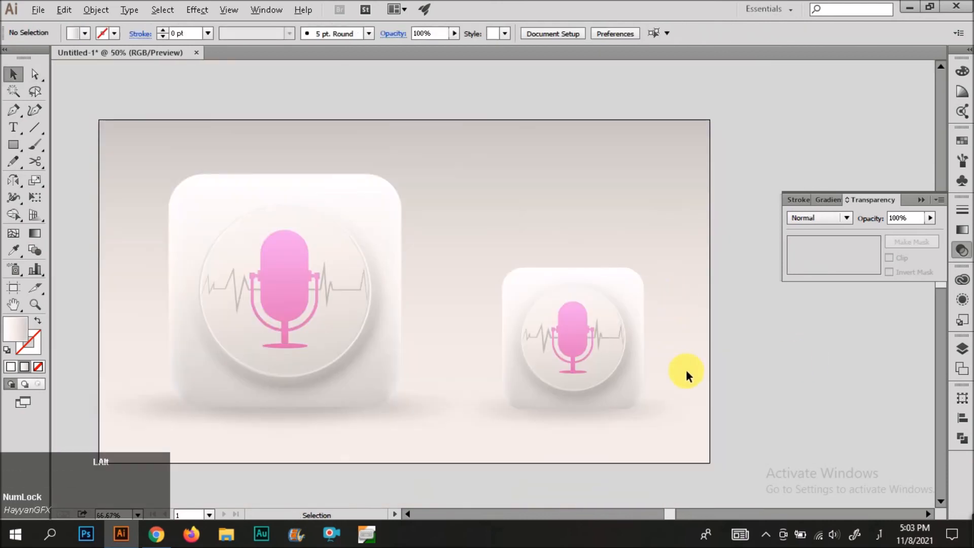
pyautogui.scroll(-2, 686, 370)
pyautogui.scroll(-1, 668, 424)
pyautogui.click(667, 491)
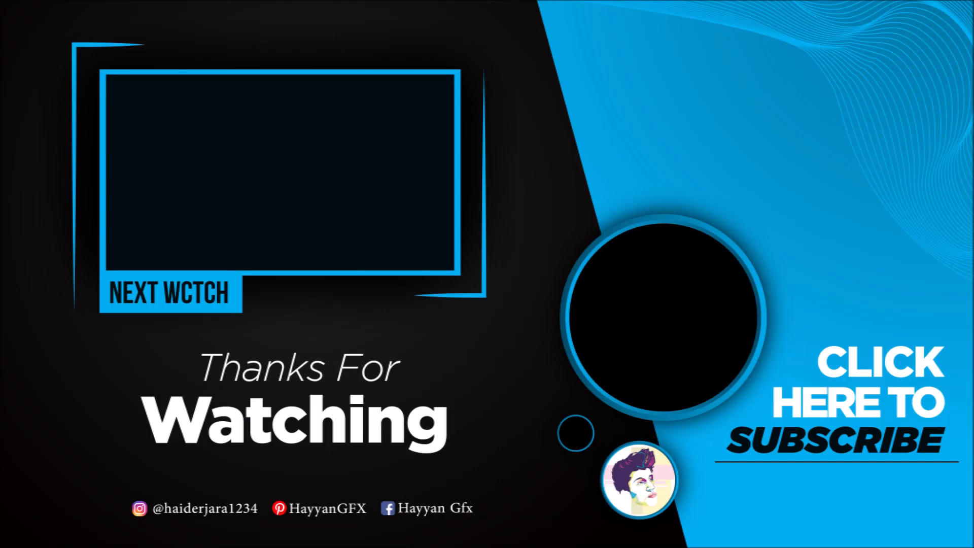